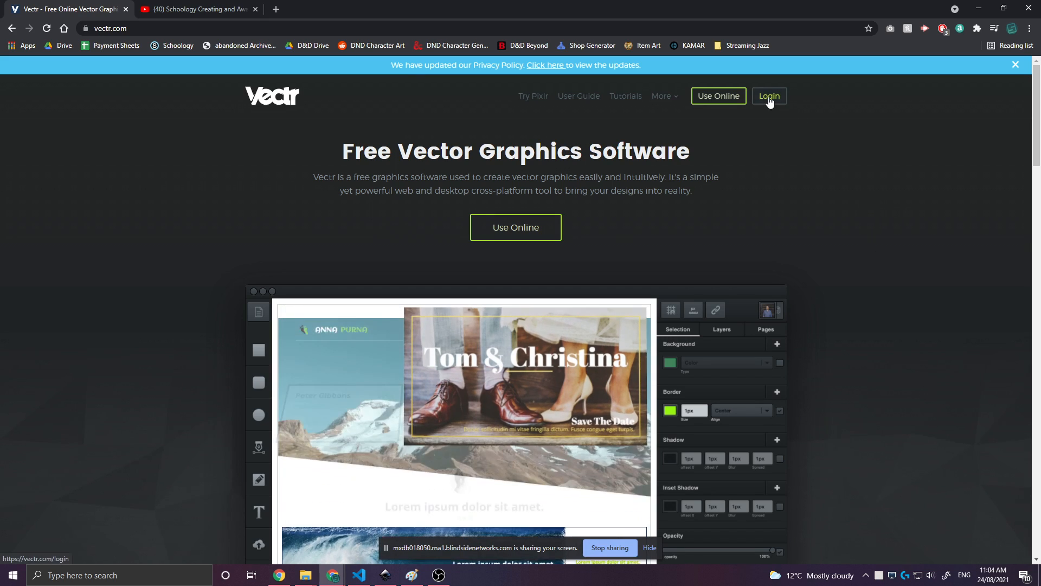
- Log in to Vectr with the school Google account
left_click(769, 97)
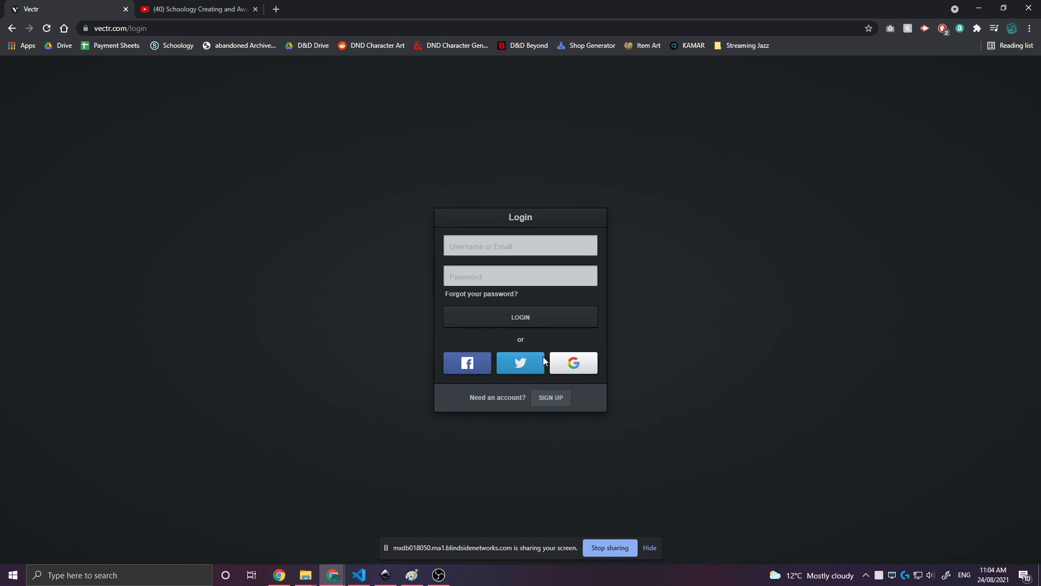
left_click(570, 371)
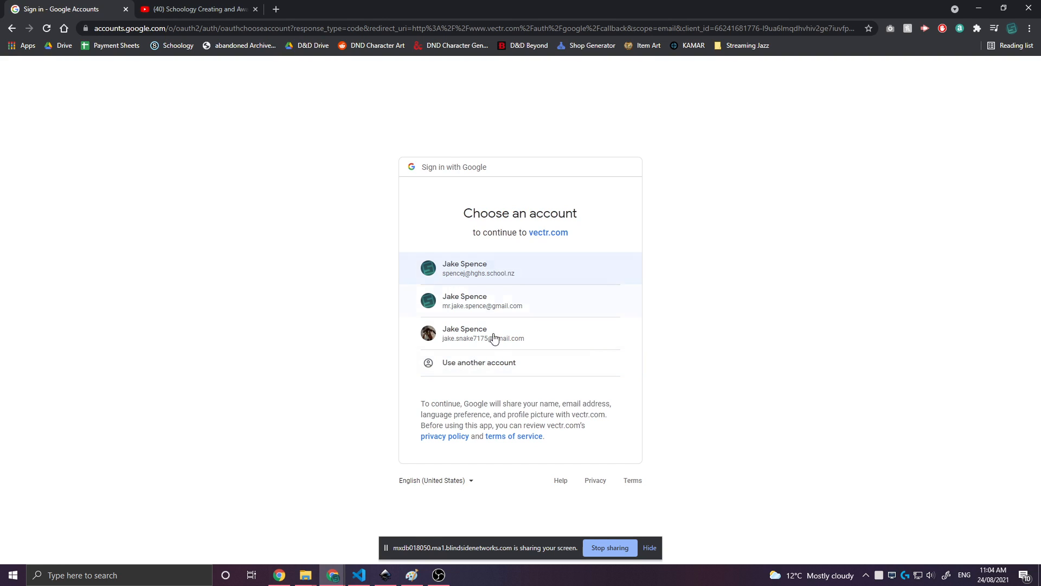
left_click(477, 267)
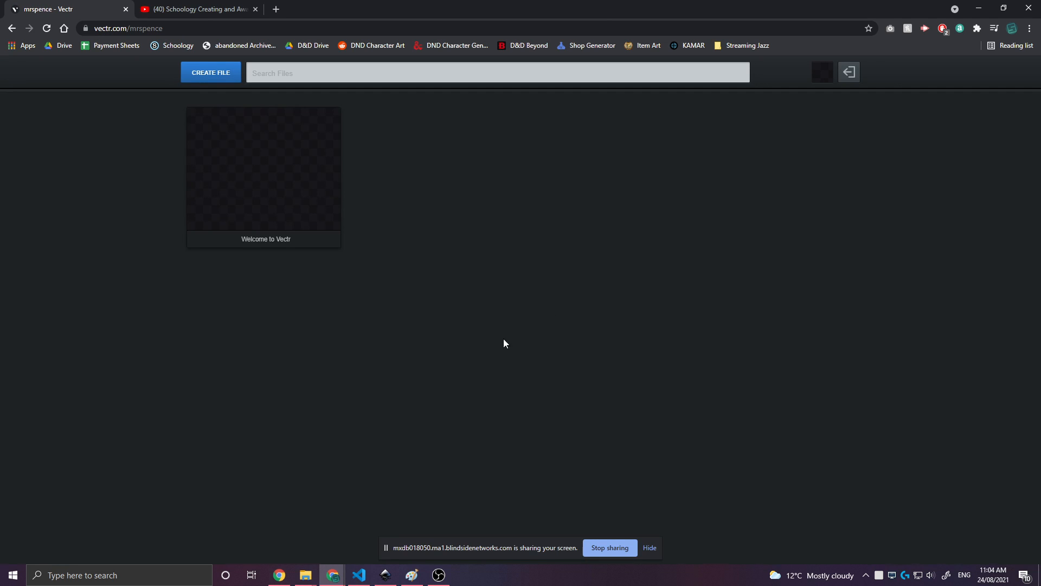
- Create a new file from the Vectr file dashboard
mouse_move(266, 194)
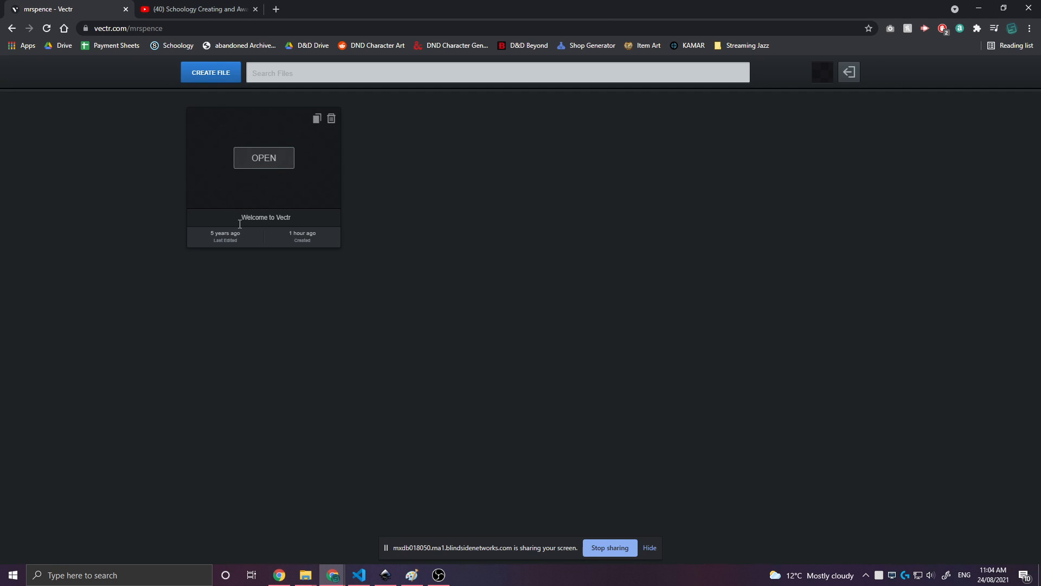
left_click_drag(242, 218, 288, 214)
left_click(251, 322)
left_click(201, 73)
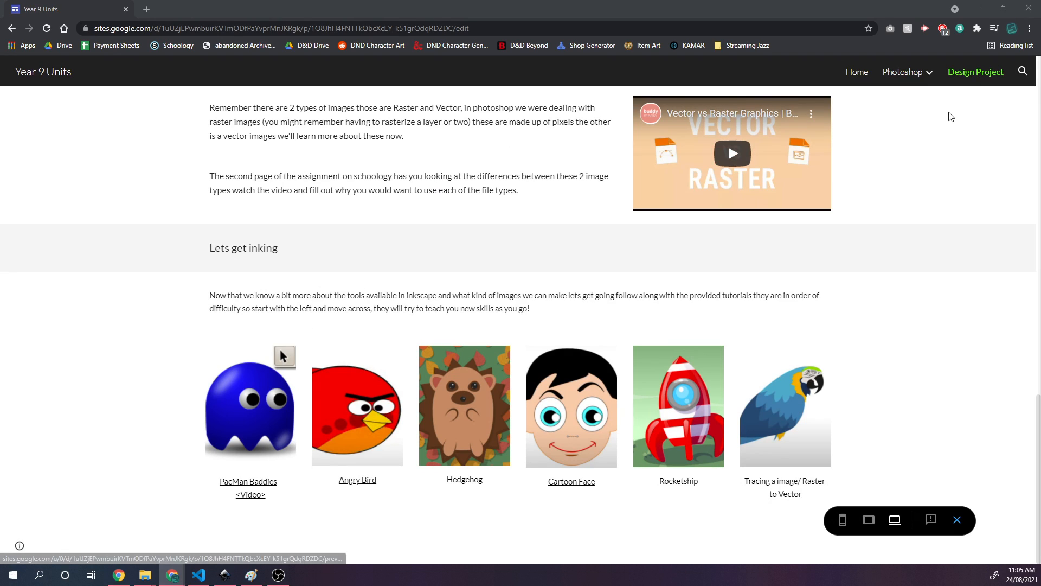
- Open the PacMan Baddies tutorial from the Lets get inking section of the Year 9 Units site and examine its drawing steps
scroll(410, 249, "up", 6)
scroll(287, 320, "down", 6)
left_click_drag(206, 249, 288, 244)
left_click(302, 271)
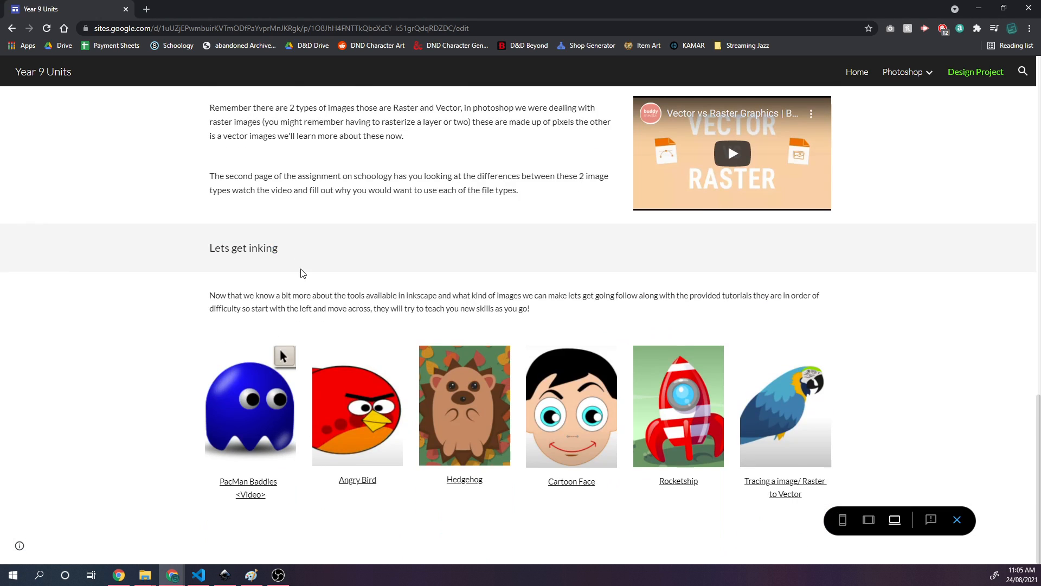
left_click(239, 416)
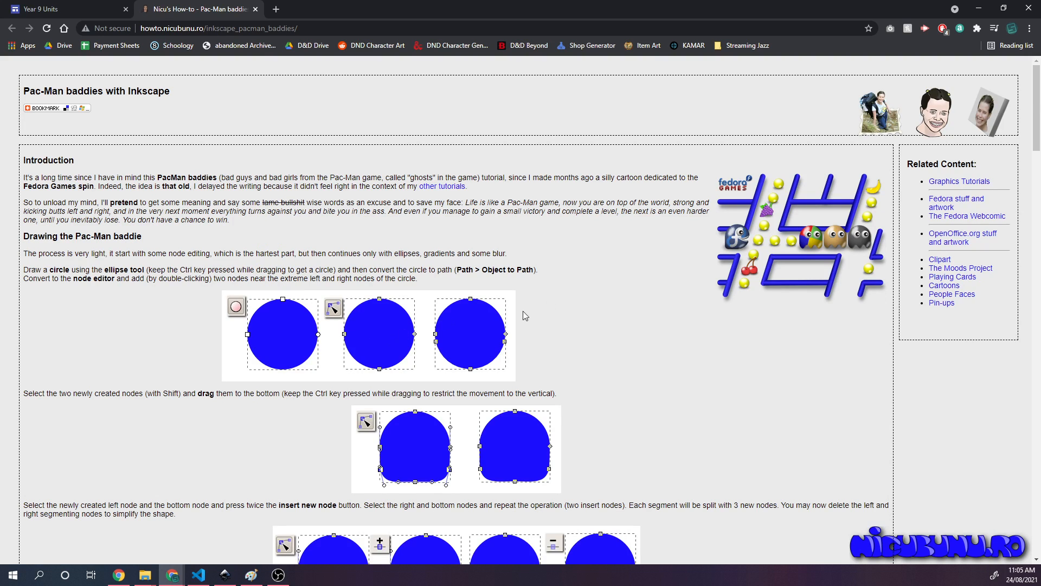
scroll(364, 363, "down", 5)
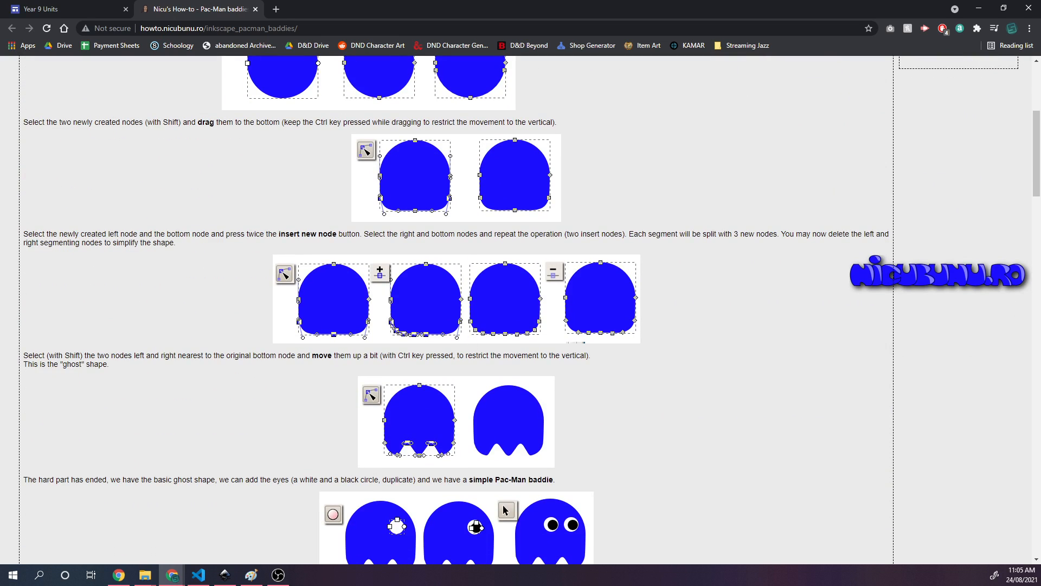
scroll(597, 389, "up", 2)
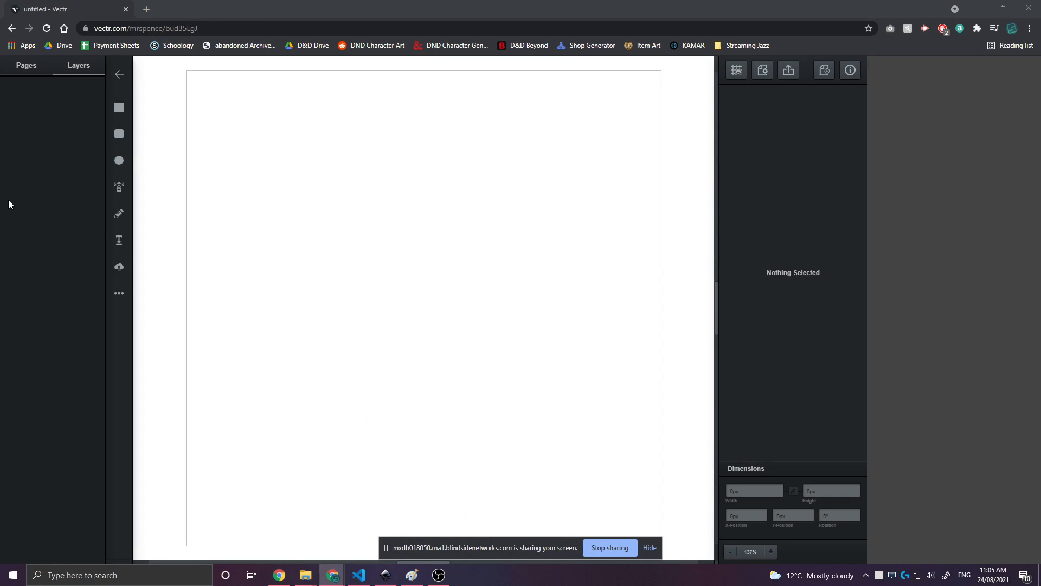
- Draw a circle about 243 px in diameter in the upper-left part of the blank Vectr page
left_click(119, 160)
mouse_move(241, 167)
left_mouse_down()
mouse_move(398, 304)
mouse_move(316, 278)
mouse_move(350, 287)
mouse_move(370, 307)
mouse_move(333, 279)
mouse_move(416, 347)
mouse_move(333, 293)
mouse_move(372, 348)
mouse_move(372, 331)
mouse_move(407, 352)
left_mouse_up()
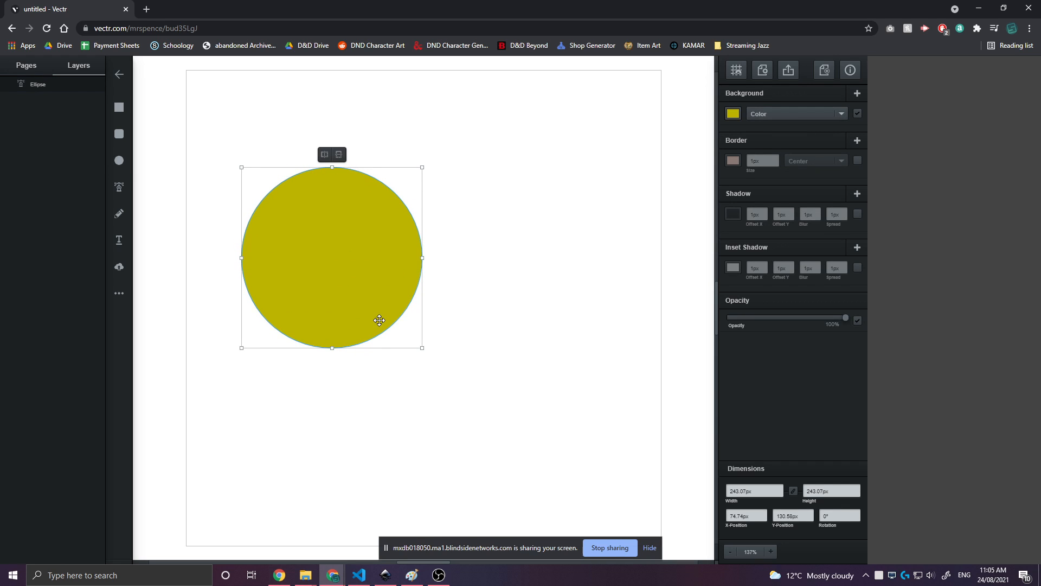
- Try the Image, Linear Gradient and Radial Gradient backgrounds on the circle, and return it to a plain Color background
left_click(773, 114)
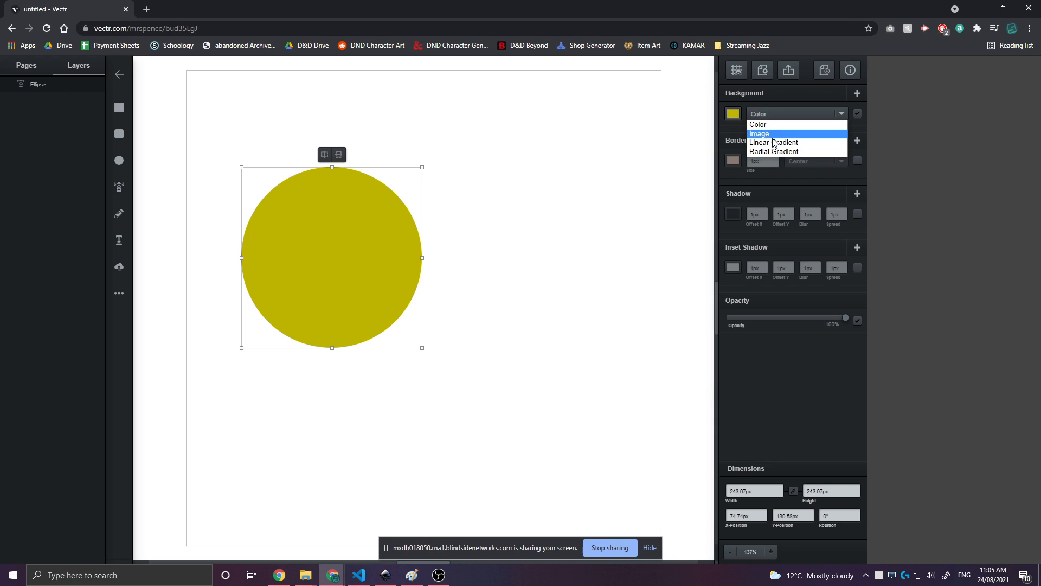
left_click(774, 138)
left_click(782, 115)
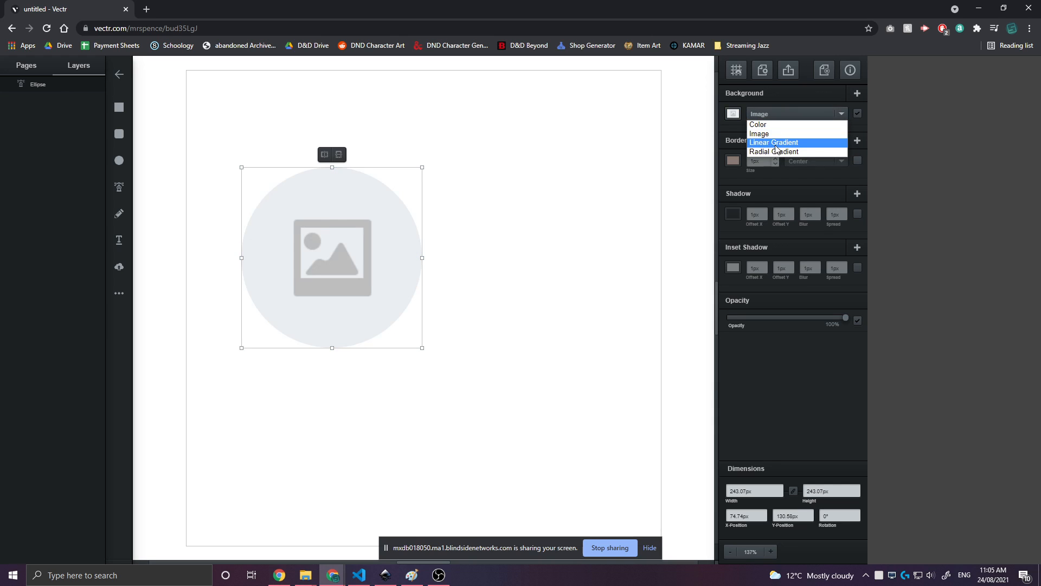
left_click(776, 147)
left_click(783, 112)
left_click(765, 155)
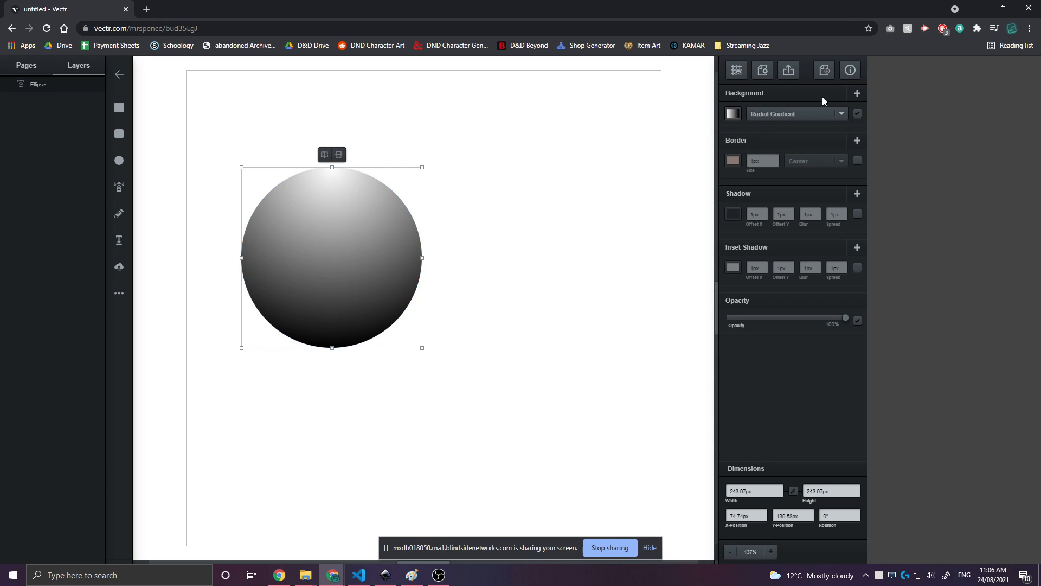
left_click(776, 116)
left_click(773, 125)
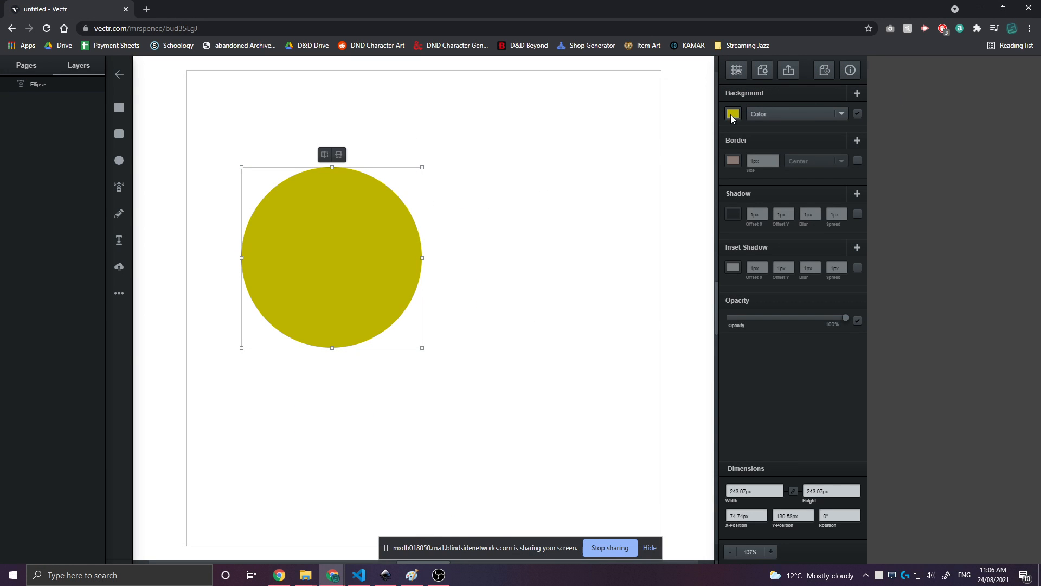
- Set the circle's background color to a bright blue
left_click(732, 115)
left_click(707, 125)
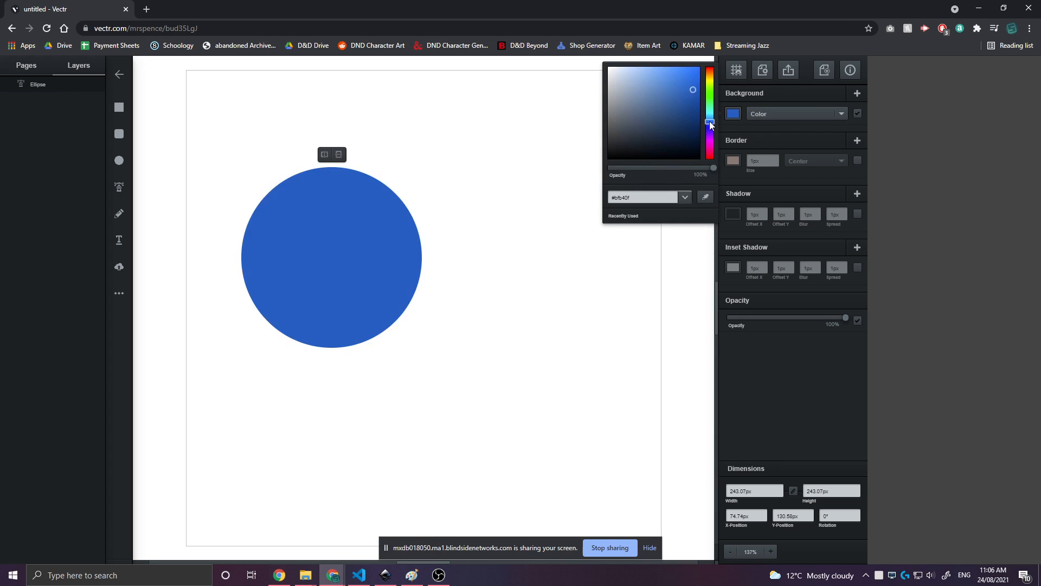
left_click_drag(692, 94, 675, 66)
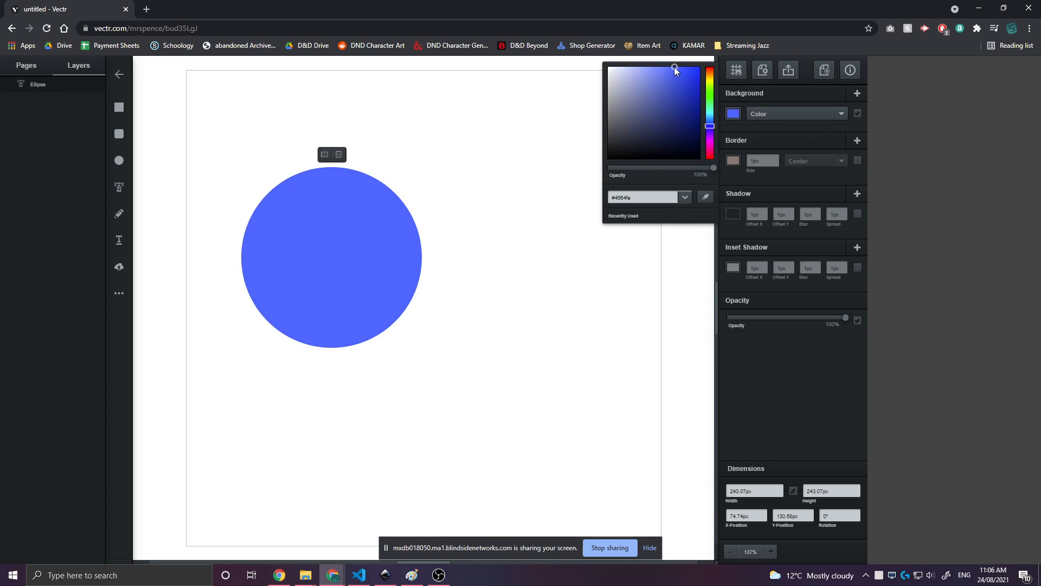
left_click(788, 140)
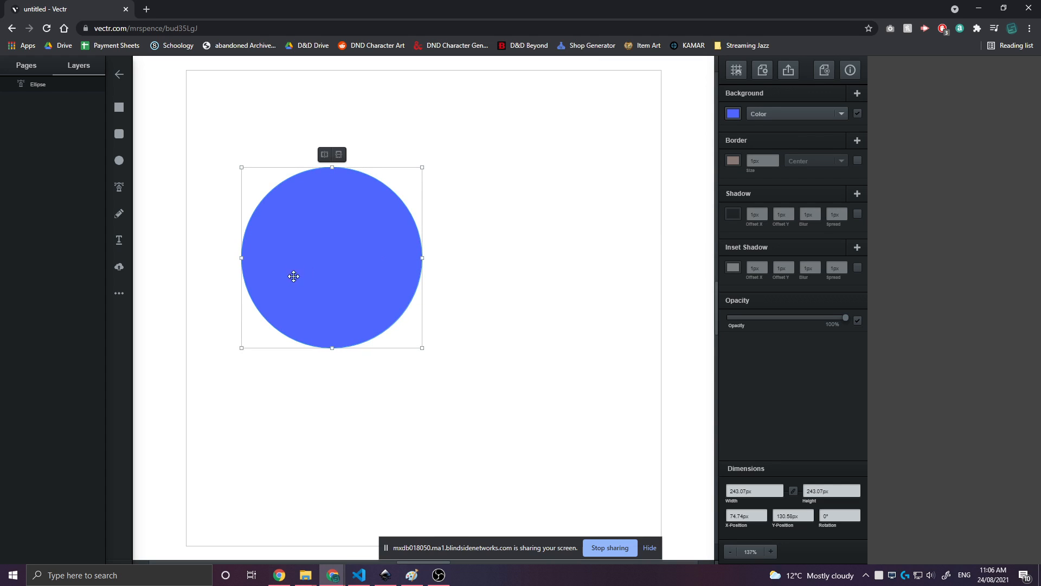
- Move the circle to about X 138 px, Y 170 px and open its nodes for editing
left_click_drag(339, 260, 420, 284)
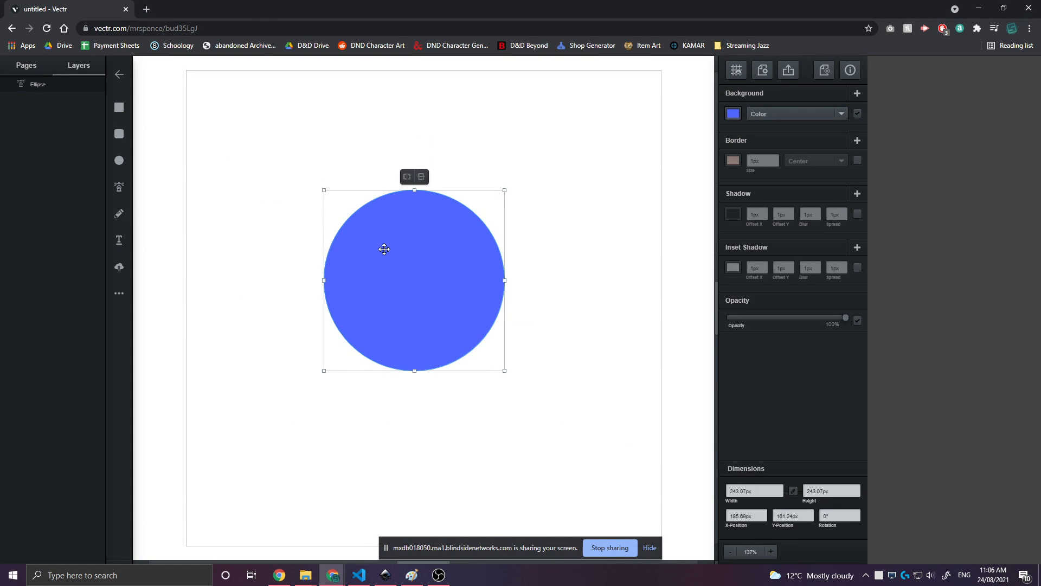
left_click_drag(384, 249, 349, 256)
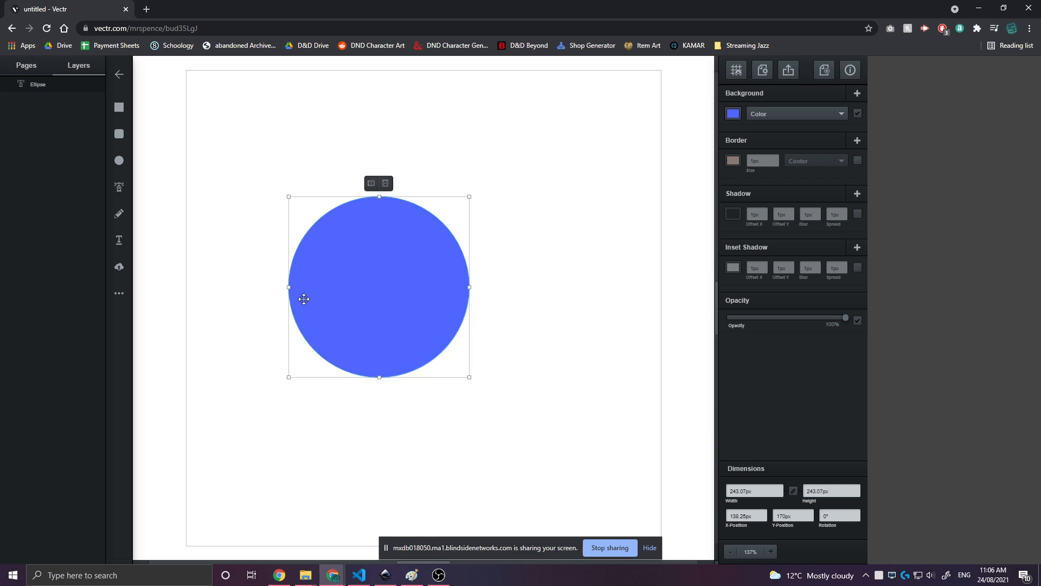
double_click(329, 286)
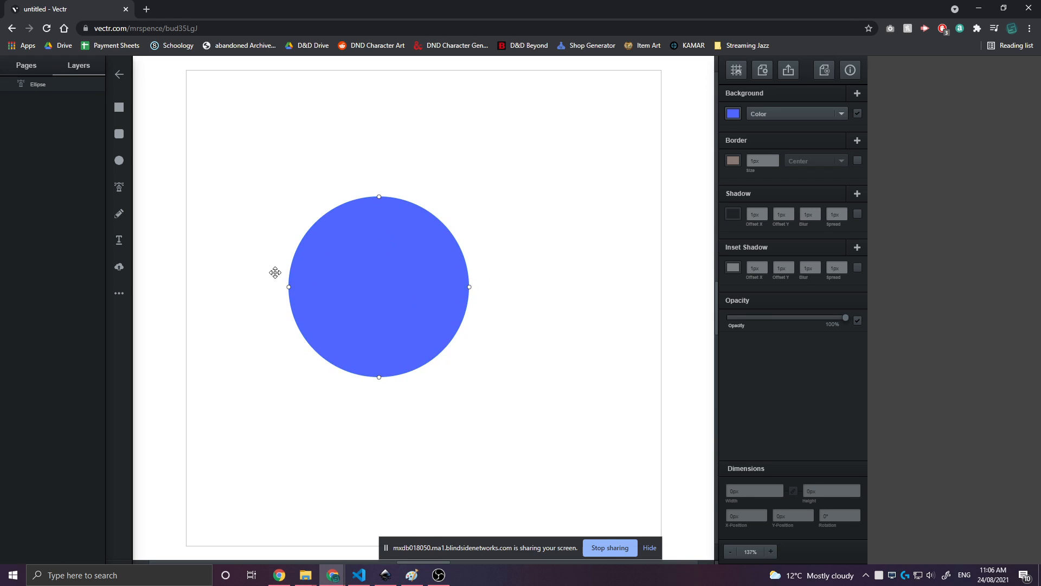
- Try moving the circle's left node inward and down, and undo the change
left_click_drag(289, 287, 320, 317)
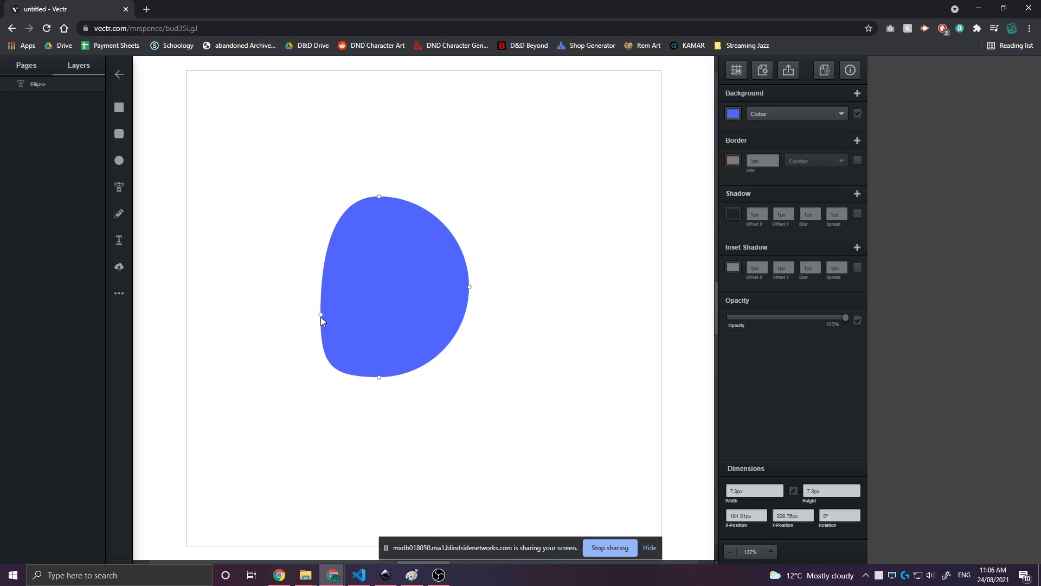
key("ctrl+z")
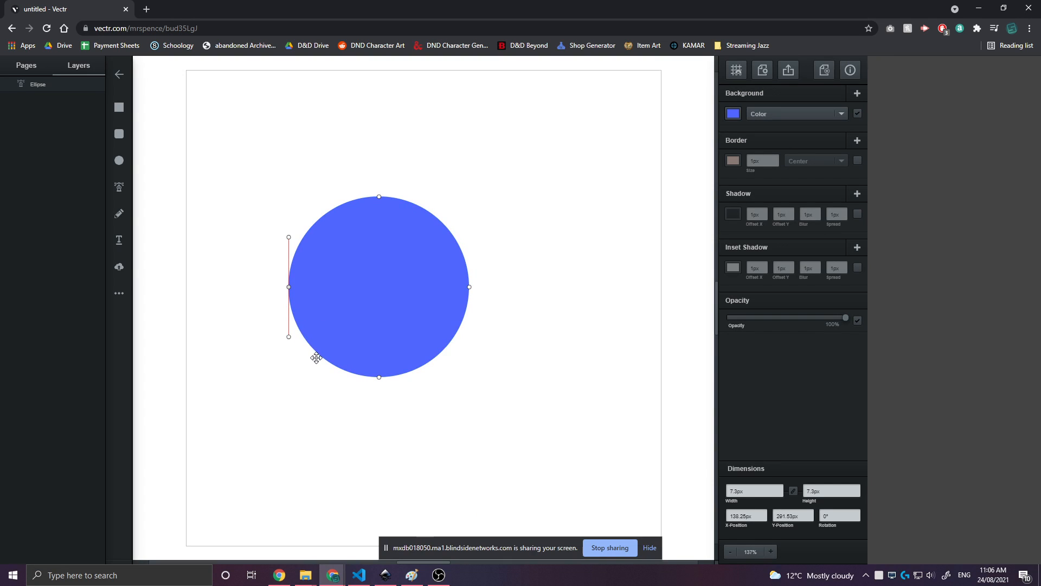
- Add one node to the outline just below the circle's left node and a matching one below its right node
left_click(290, 304)
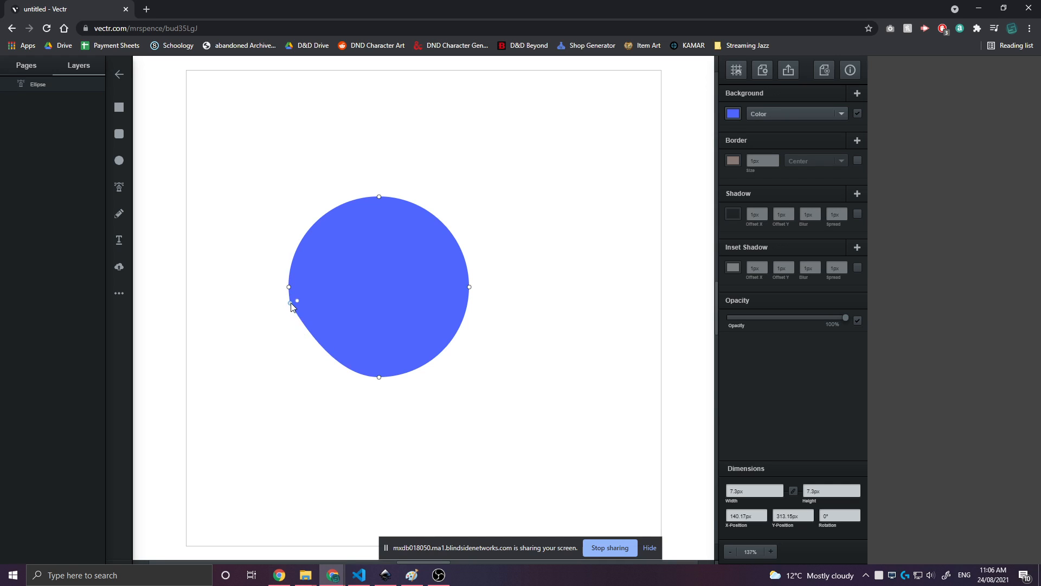
left_click_drag(291, 305, 296, 320)
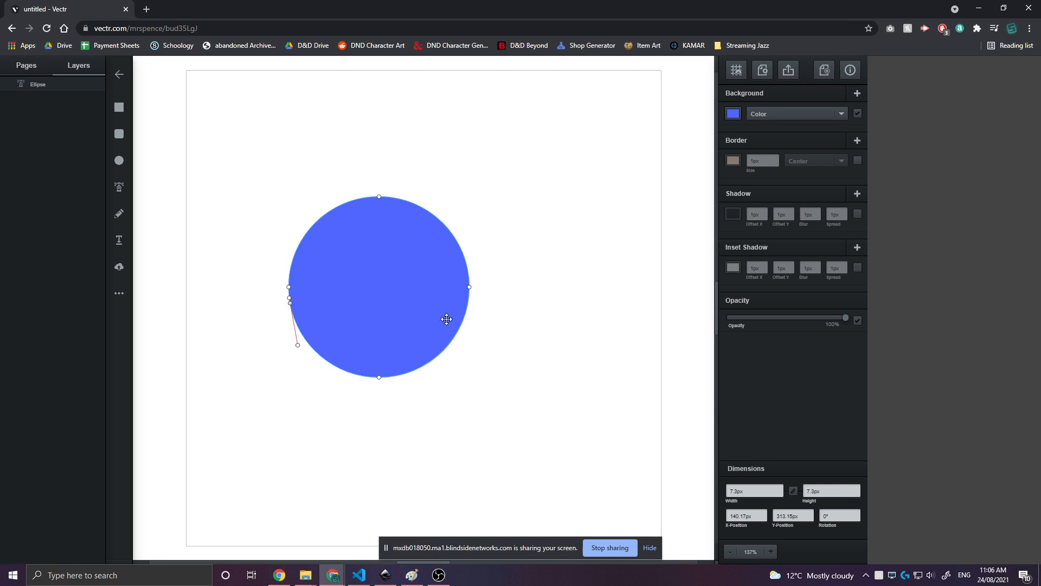
left_click(468, 302)
- Try selecting both added nodes and moving them slightly down together, and undo the move
left_click(290, 303)
left_click(468, 302, "shift")
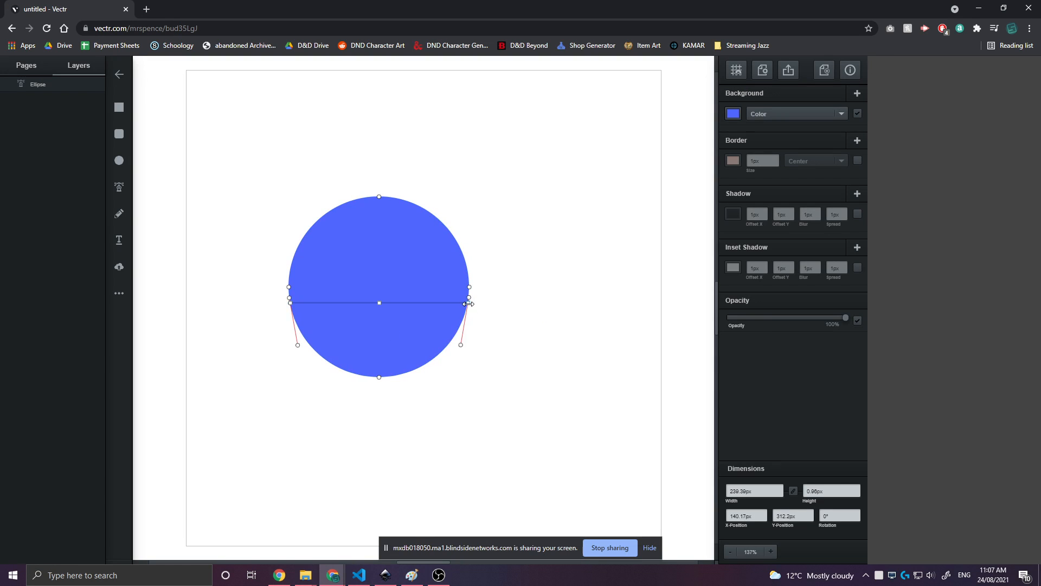
mouse_move(379, 301)
left_mouse_down()
mouse_move(374, 323)
mouse_move(379, 297)
mouse_move(373, 306)
left_mouse_up()
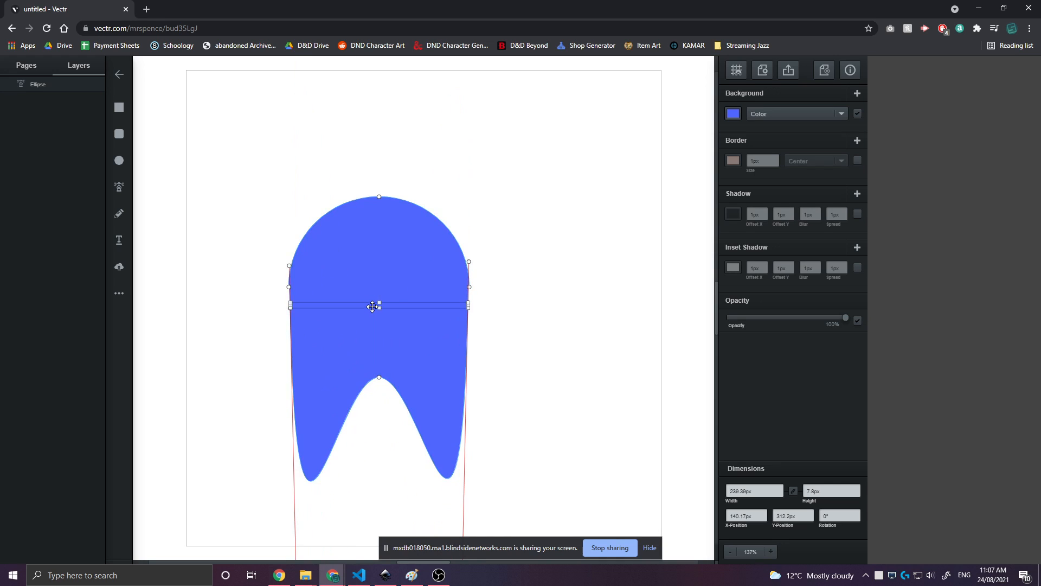
key("ctrl+z")
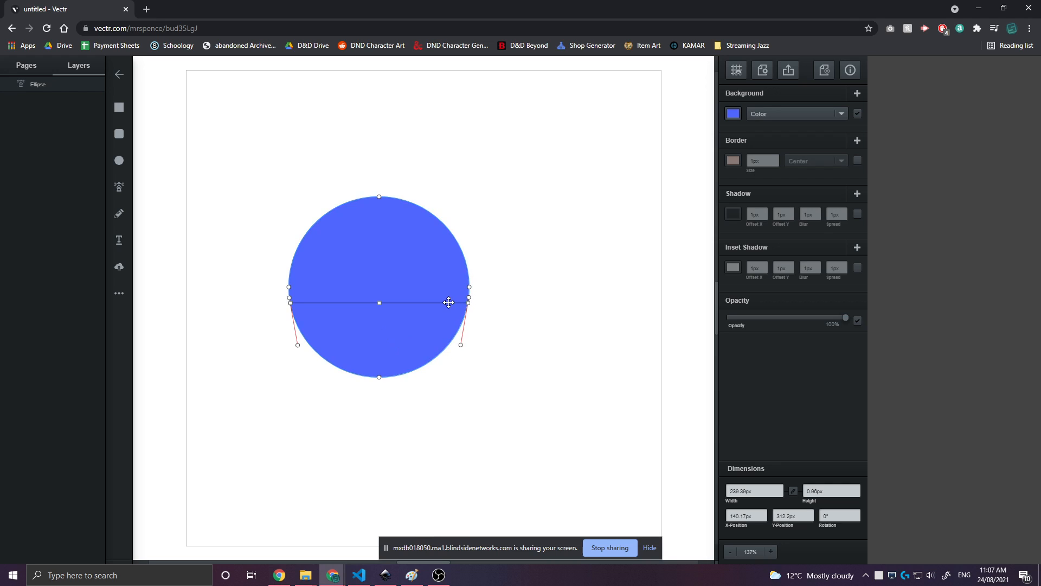
- Move the whole circle down to about Y 185 px and reopen its nodes for editing
left_click_drag(456, 300, 456, 312)
double_click(337, 305)
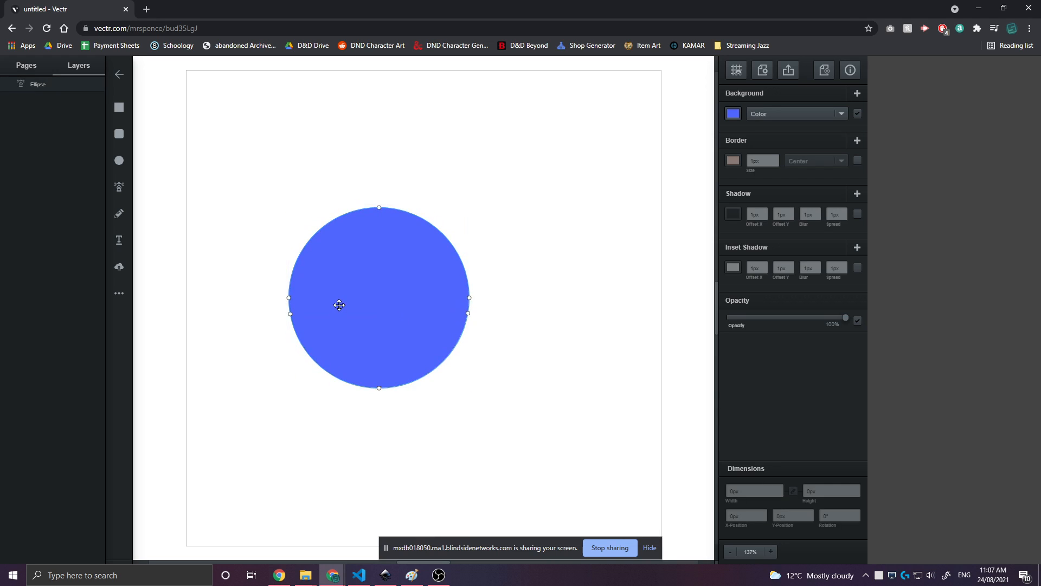
- Select the two added side nodes again and try to stretch the lower half of the shape by moving them down
left_click(290, 315)
left_click(469, 315)
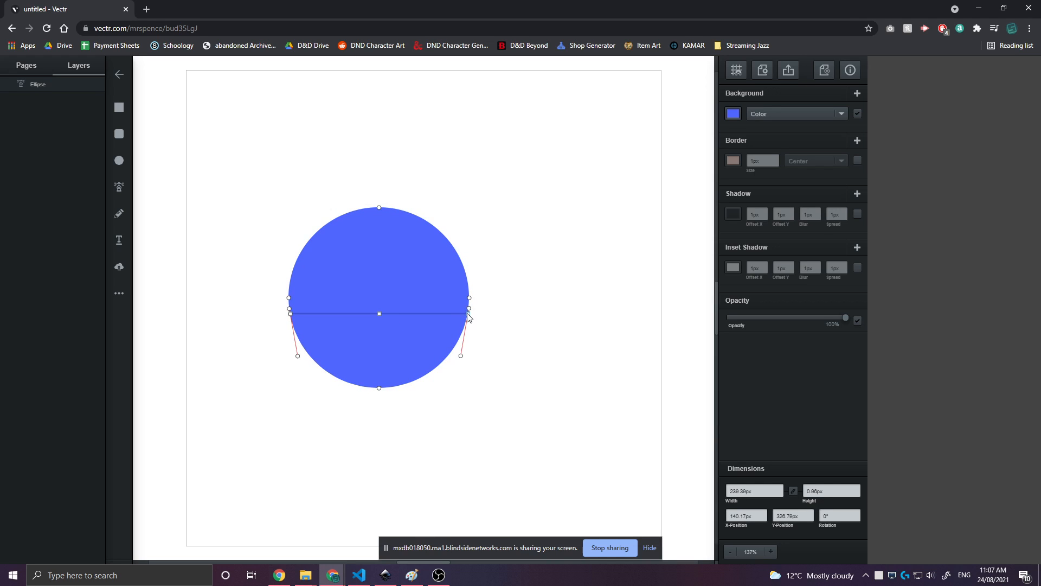
left_click_drag(468, 315, 467, 322)
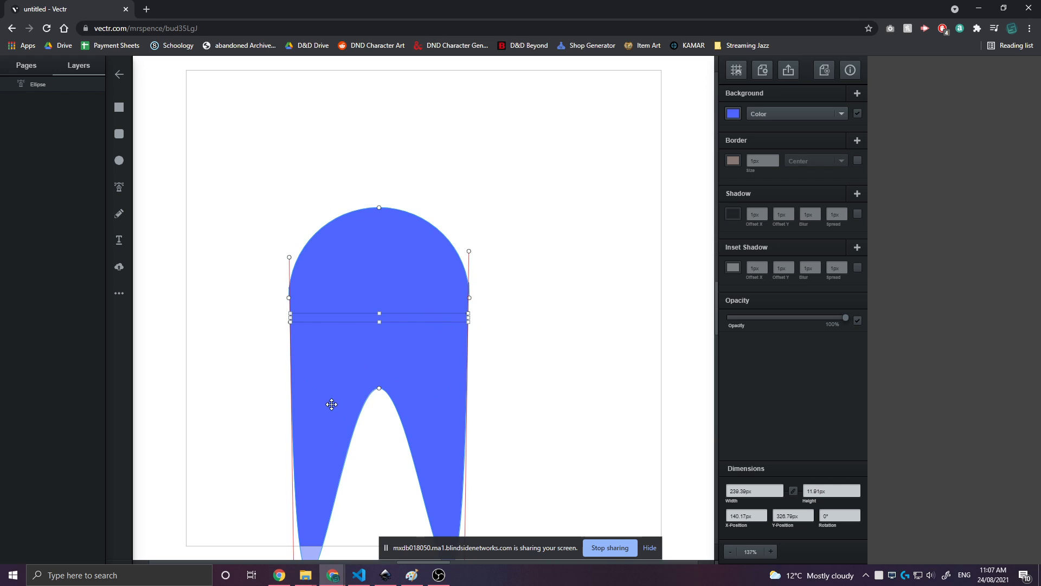
- Try shortening the long lower handle of the left added node, and undo the change
scroll(347, 380, "down", 1)
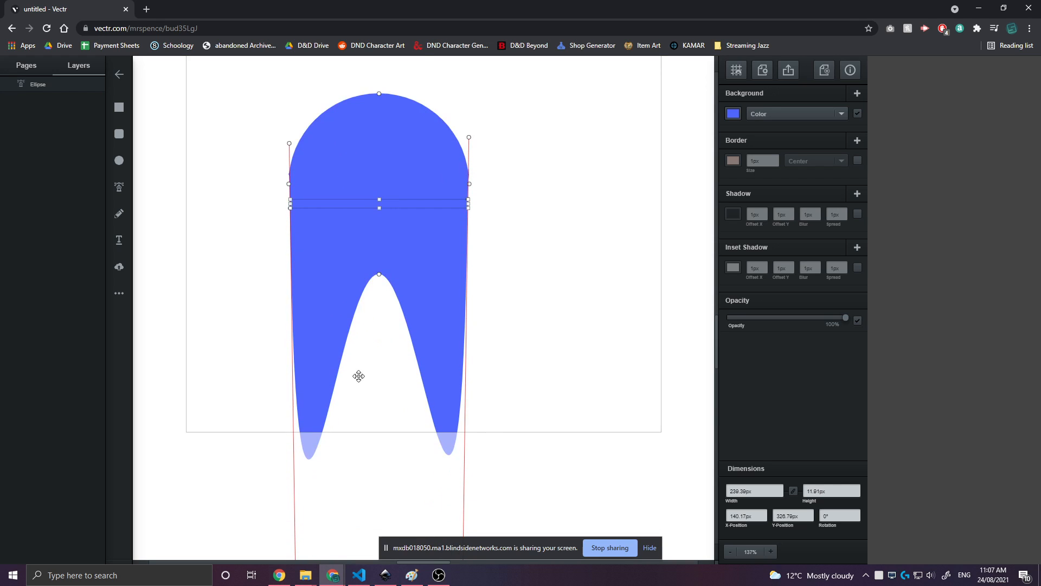
scroll(358, 374, "down", 6)
left_click_drag(297, 411, 292, 167)
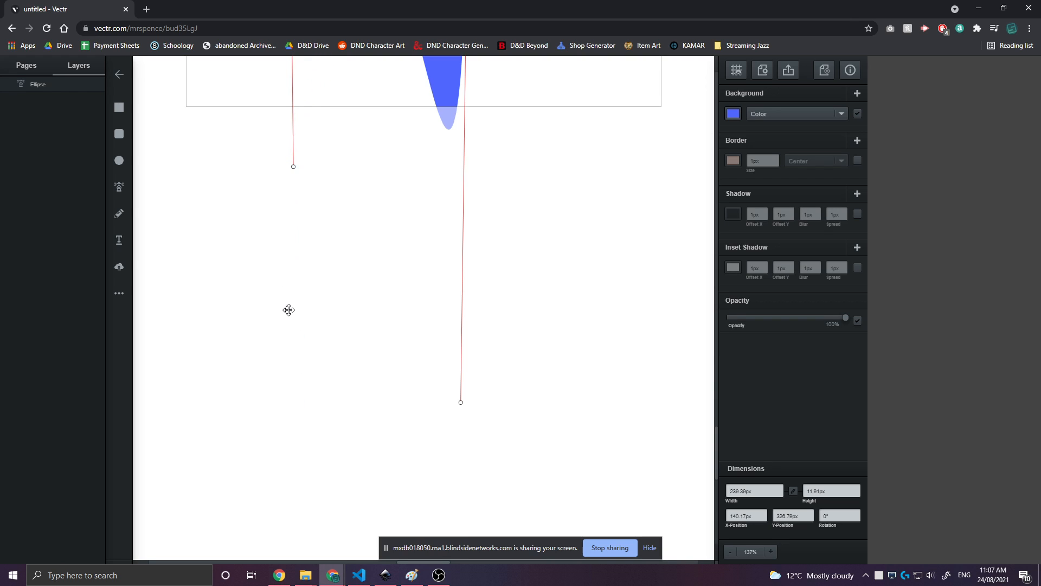
key("ctrl+z")
- Leave node editing and undo the stretching of the shape's lower half
left_click(394, 400)
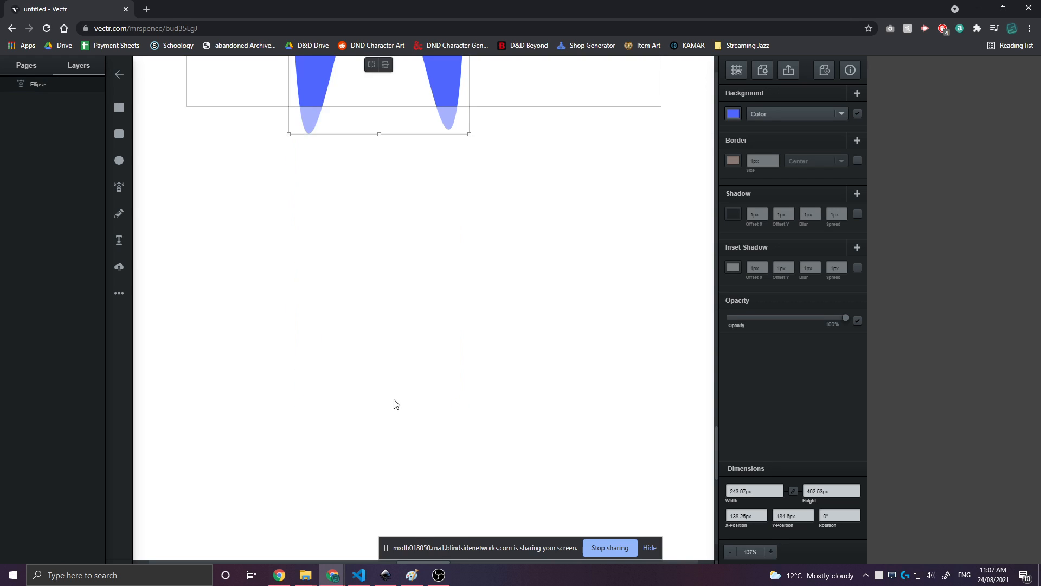
scroll(373, 392, "up", 8)
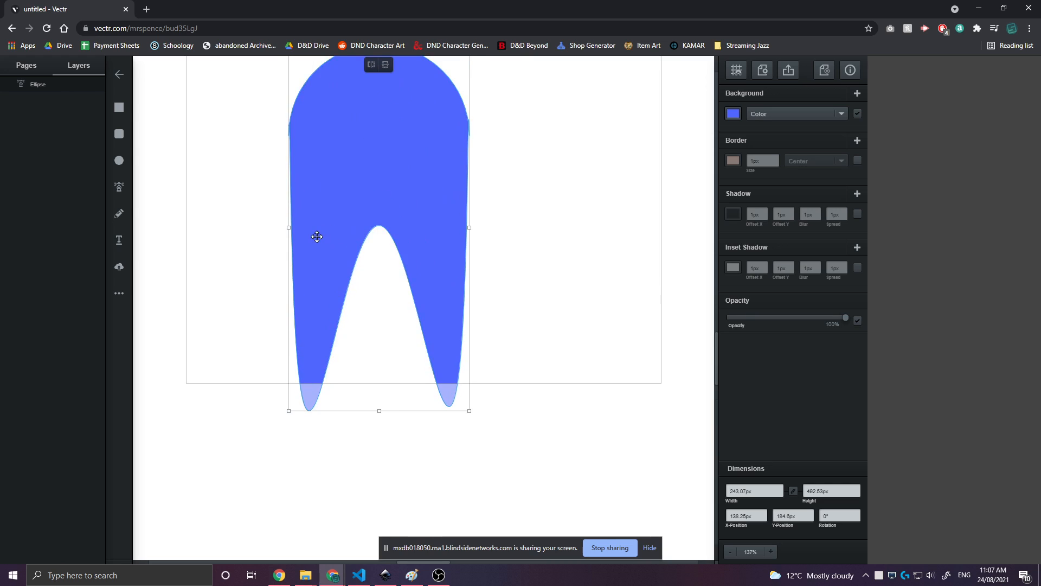
key("ctrl+z")
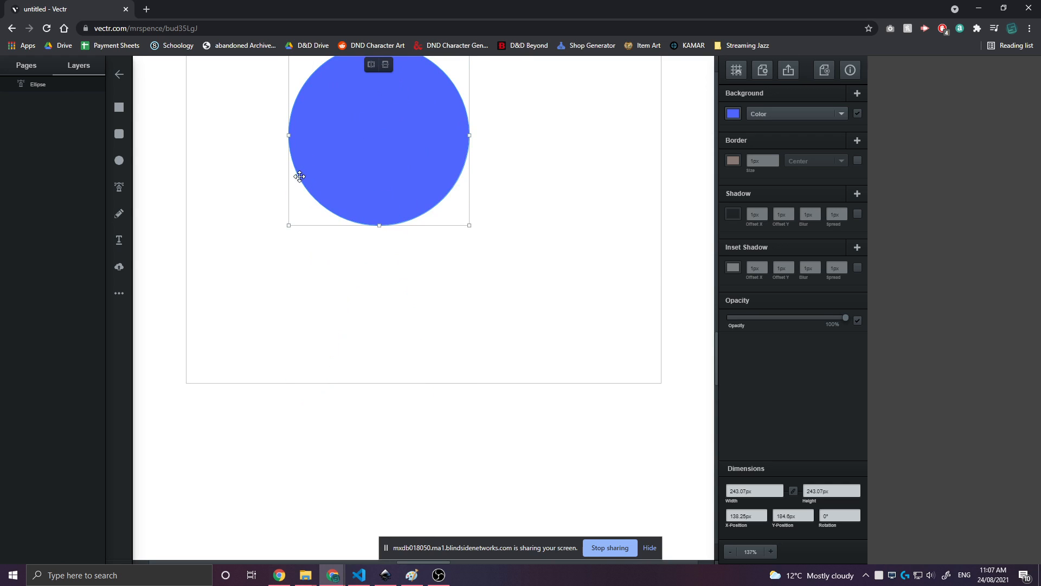
- Reopen the circle's nodes, try shortening the left added node's lower handle, and move both added side nodes down together
double_click(334, 154)
left_click(291, 151)
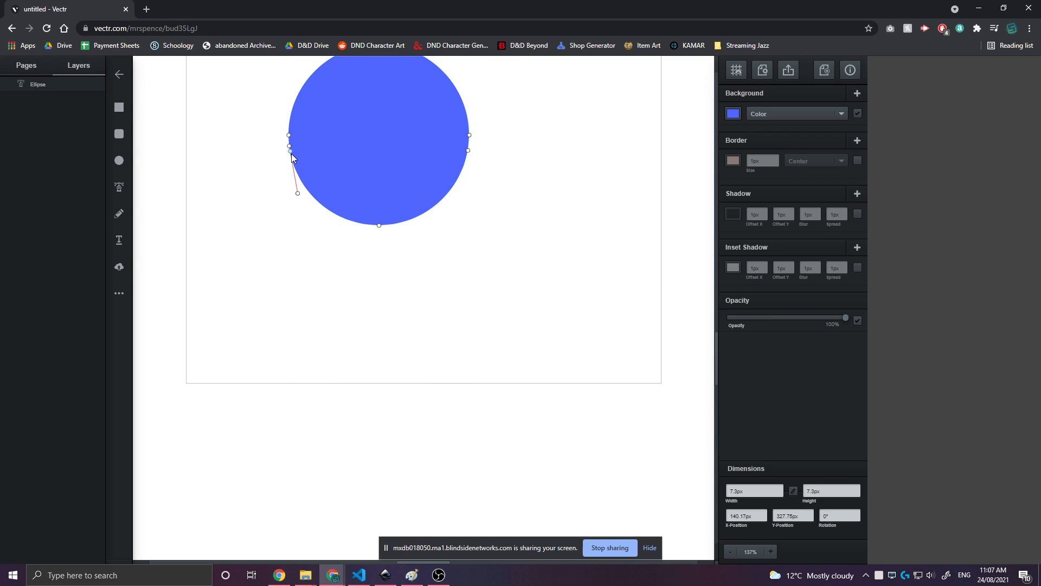
left_click_drag(301, 196, 298, 171)
left_click(470, 148, "shift")
left_click_drag(379, 150, 376, 218)
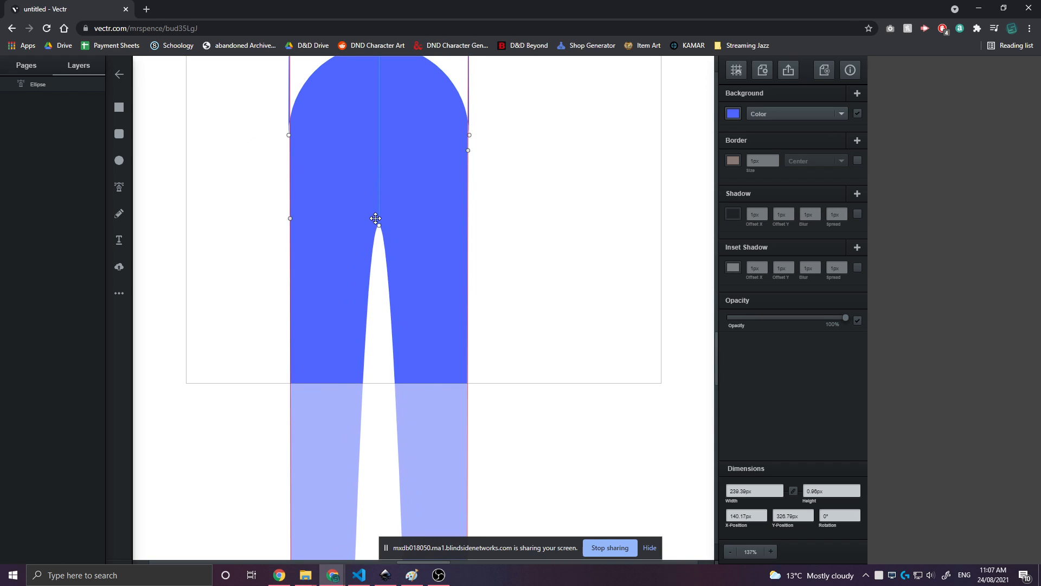
- Follow the overstretched shape and its long handles below the page, and undo the move of the two side nodes
scroll(326, 423, "down", 6)
scroll(320, 444, "down", 10)
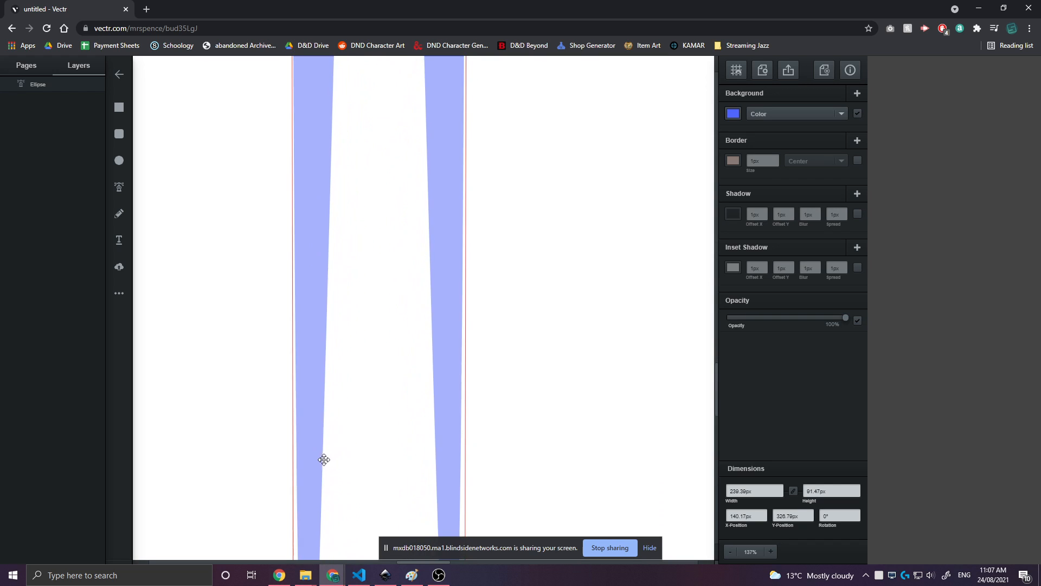
scroll(325, 466, "down", 10)
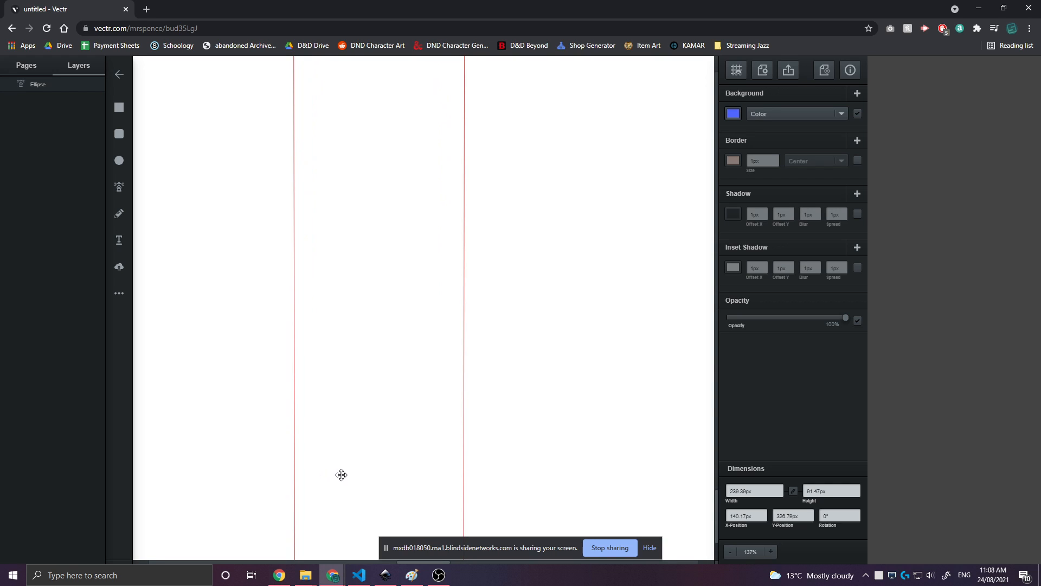
scroll(347, 475, "up", 4)
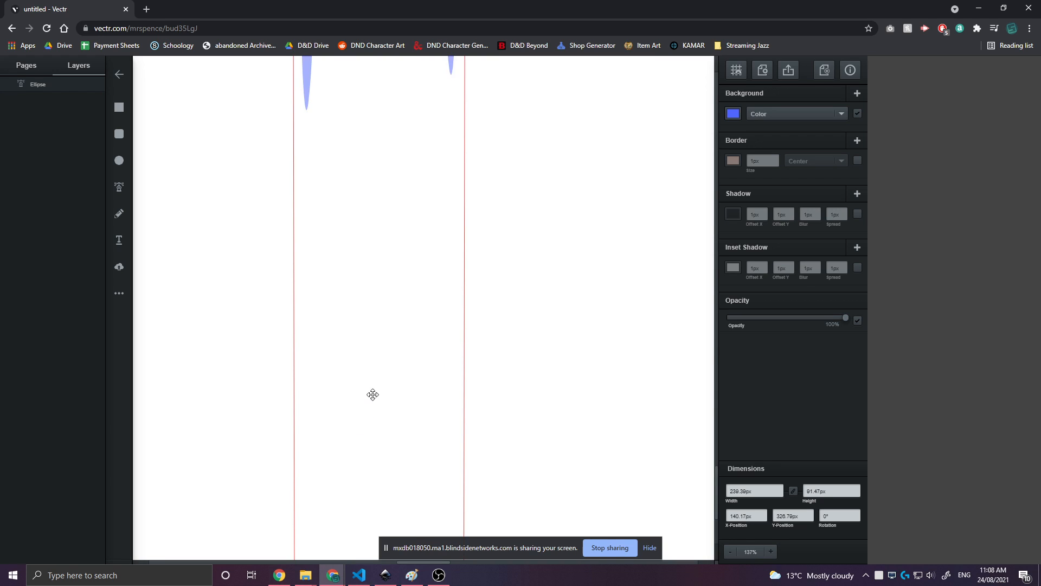
scroll(373, 394, "up", 5)
scroll(375, 396, "up", 5)
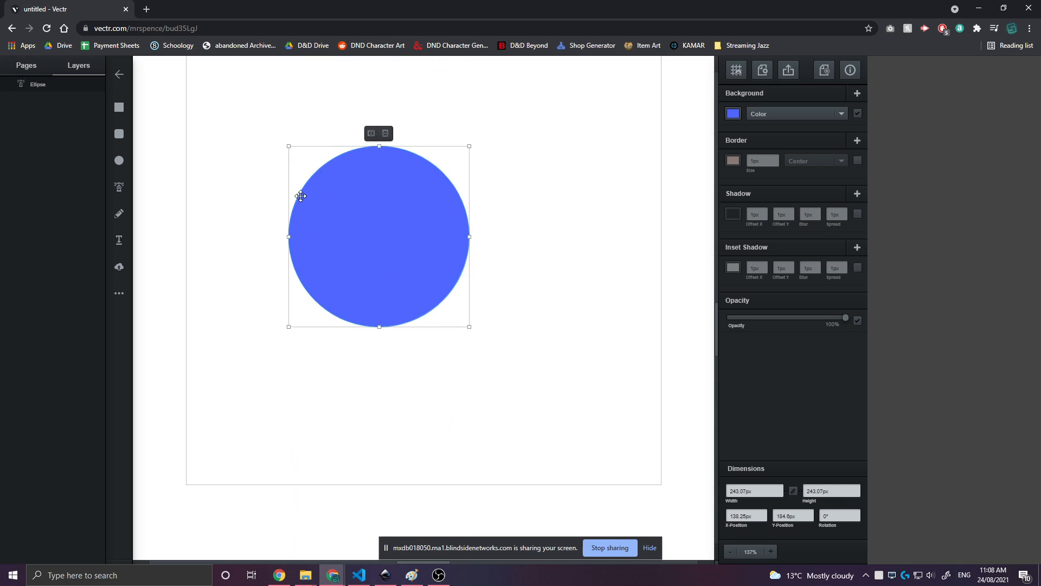
- Move the right and left added nodes down separately to about Y 407 px, and lower the bottom centre node to about Y 454 px
double_click(344, 268)
left_click(290, 252)
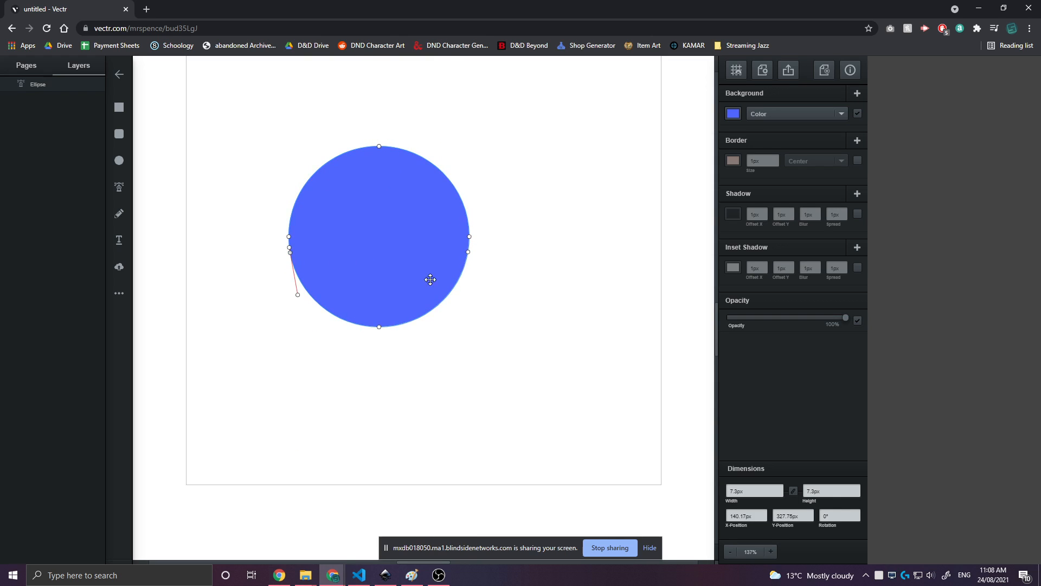
left_click_drag(469, 258, 476, 317)
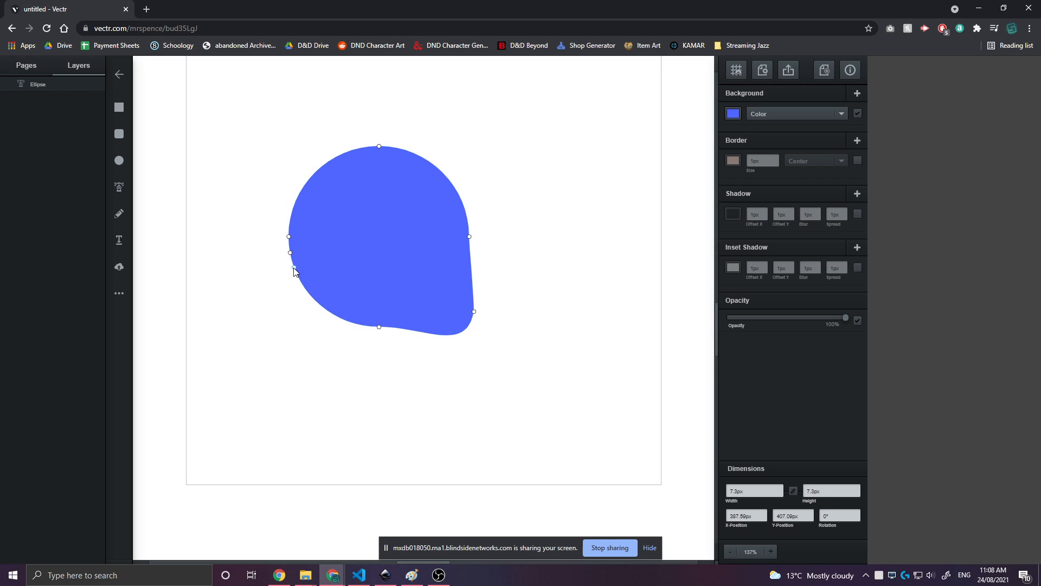
left_click_drag(290, 253, 290, 311)
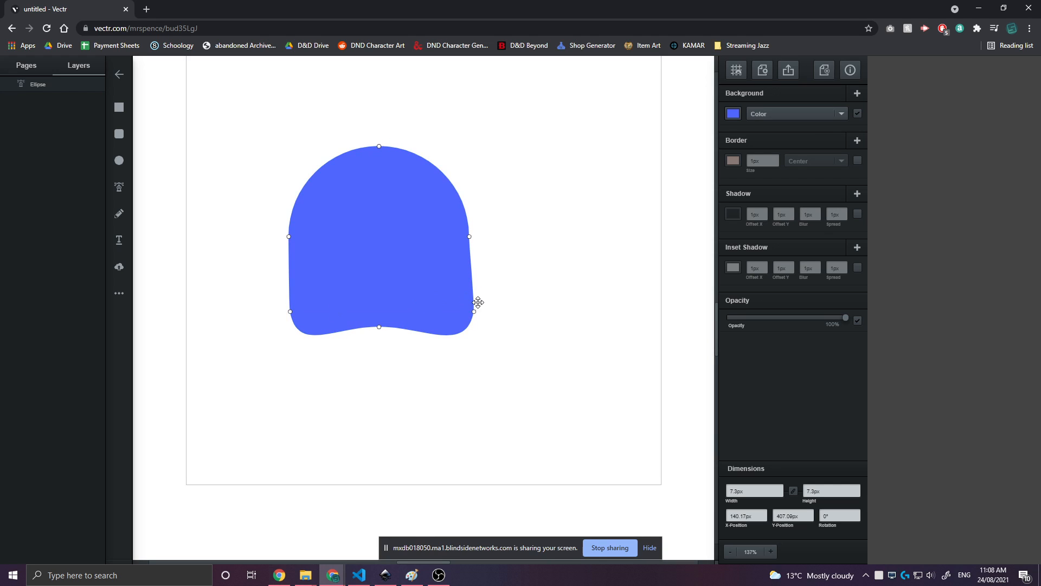
left_click_drag(474, 312, 471, 310)
left_click_drag(380, 327, 381, 348)
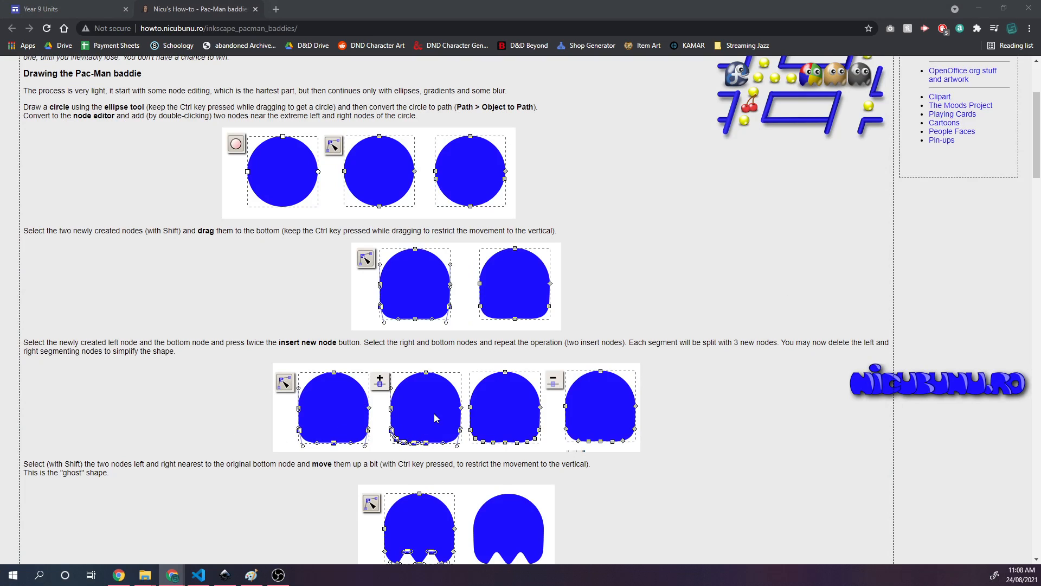
- Following the tutorial's next stage, add three nodes along the shape's lower edge on each side of the bottom centre node
scroll(392, 424, "down", 2)
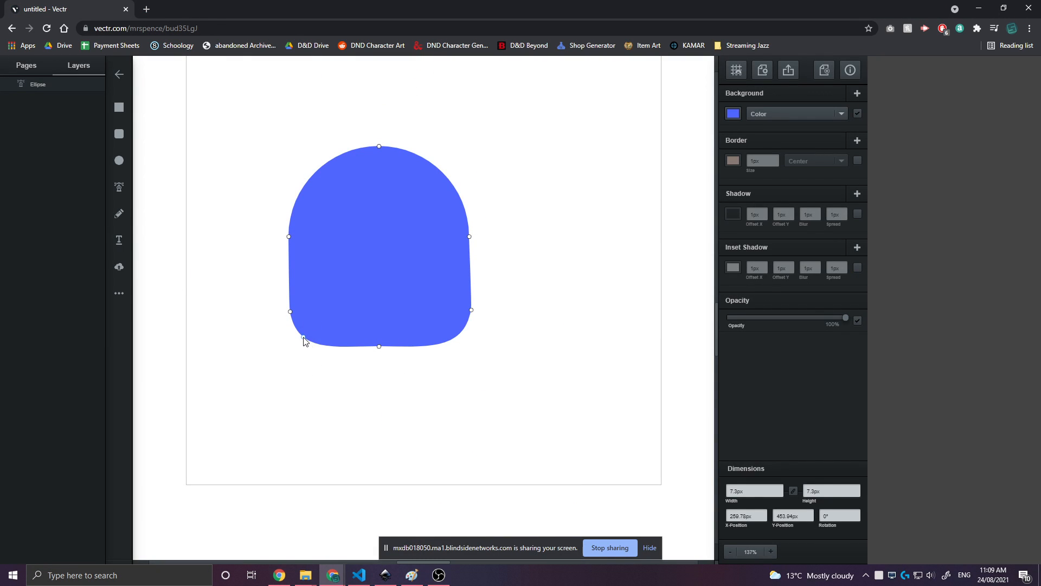
left_click(303, 337)
left_click(303, 337)
left_click_drag(320, 350, 323, 351)
left_click(324, 346)
left_click(351, 347)
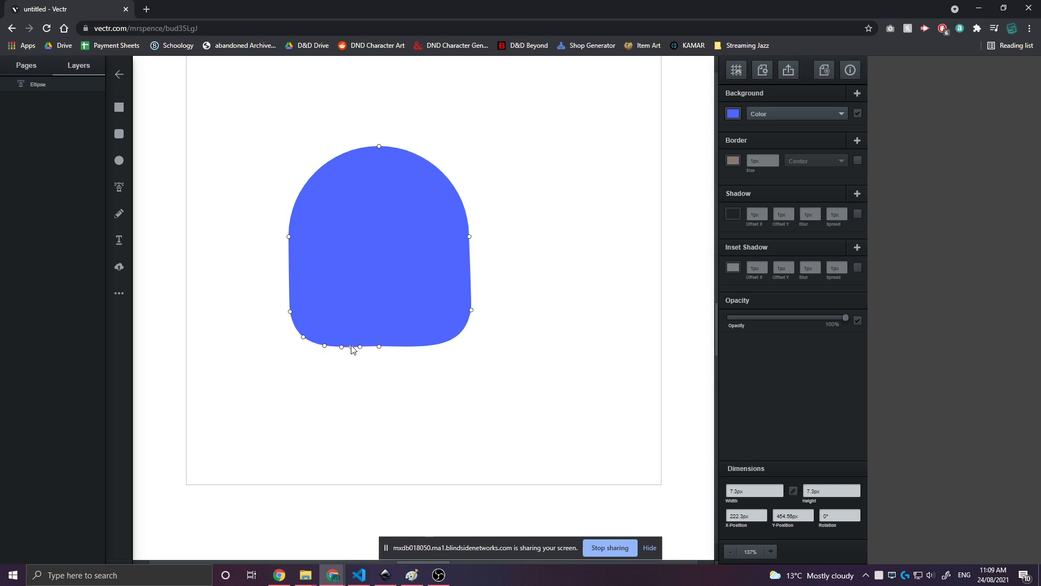
left_click(457, 338)
left_click(405, 347)
left_click(408, 348)
- Raise the two nodes nearest the bottom centre node to about Y 405 px, and move the finished ghost to about X 177, Y 226 px
left_click_drag(408, 347, 407, 312)
left_click_drag(352, 346, 351, 310)
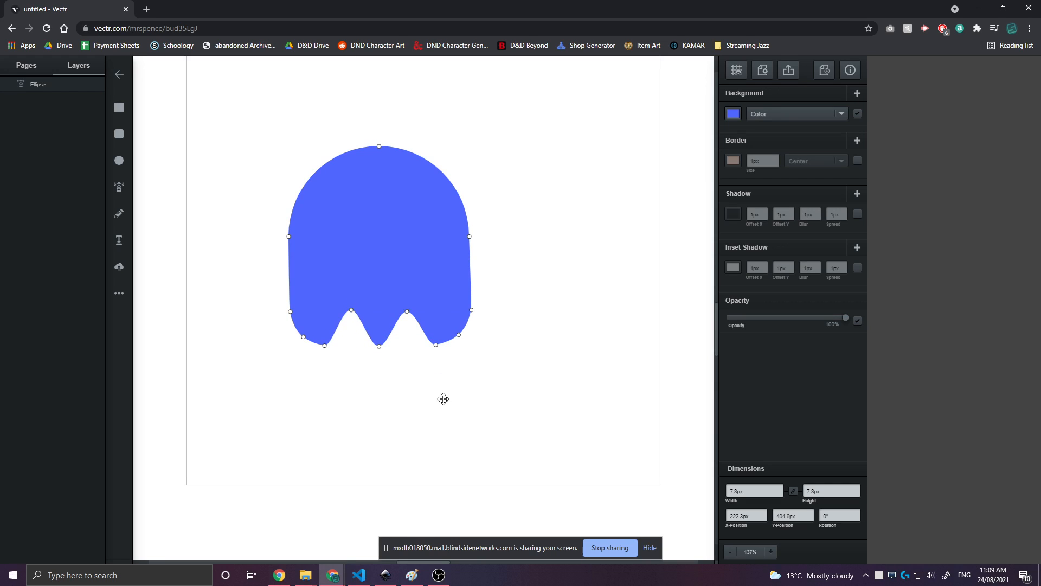
left_click(402, 393)
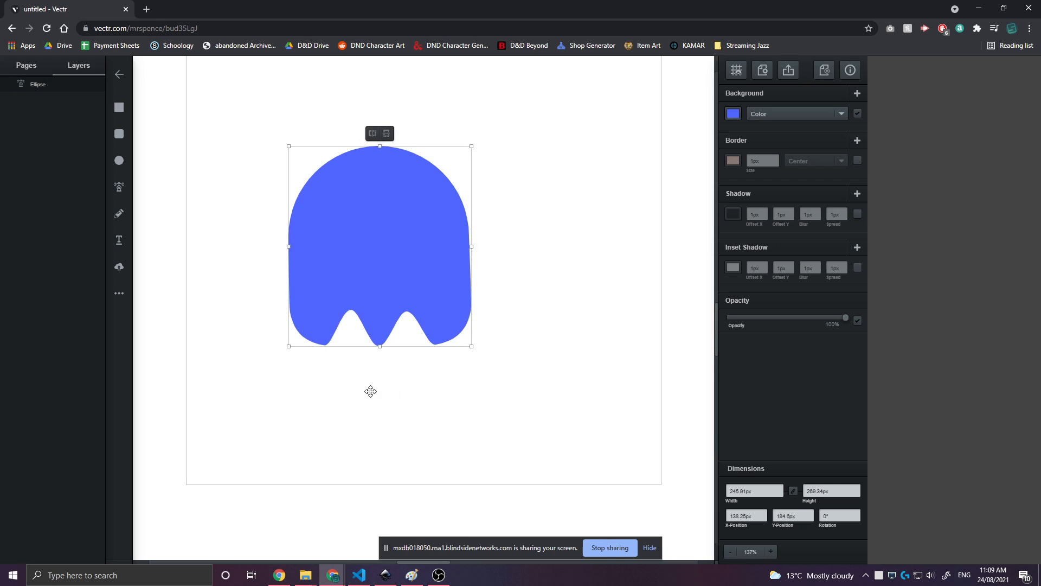
left_click_drag(379, 255, 411, 286)
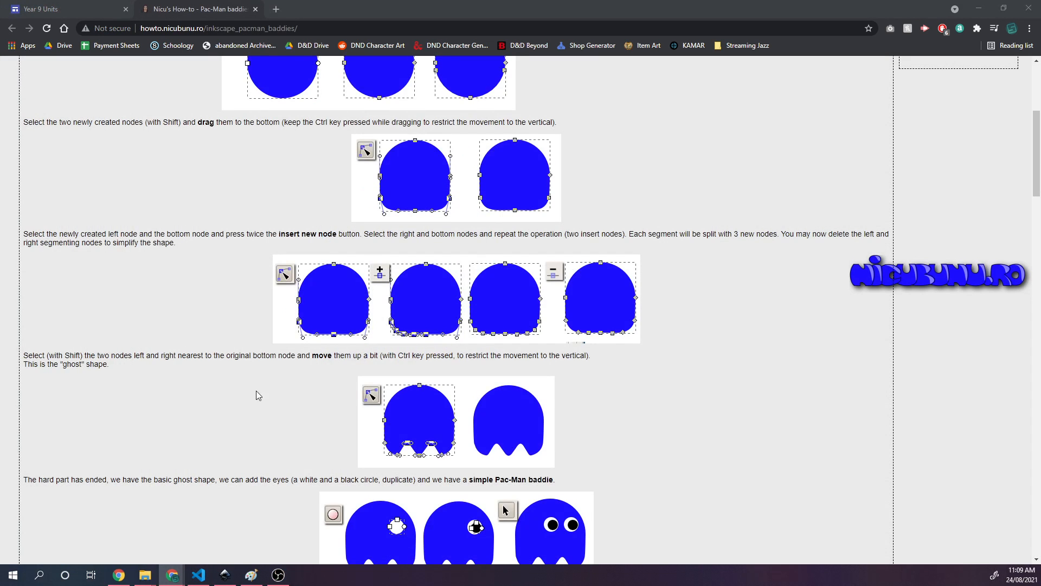
- Draw a white circle about 60 px wide as the ghost's left eye, positioned at about X 240, Y 296 px
scroll(489, 338, "down", 2)
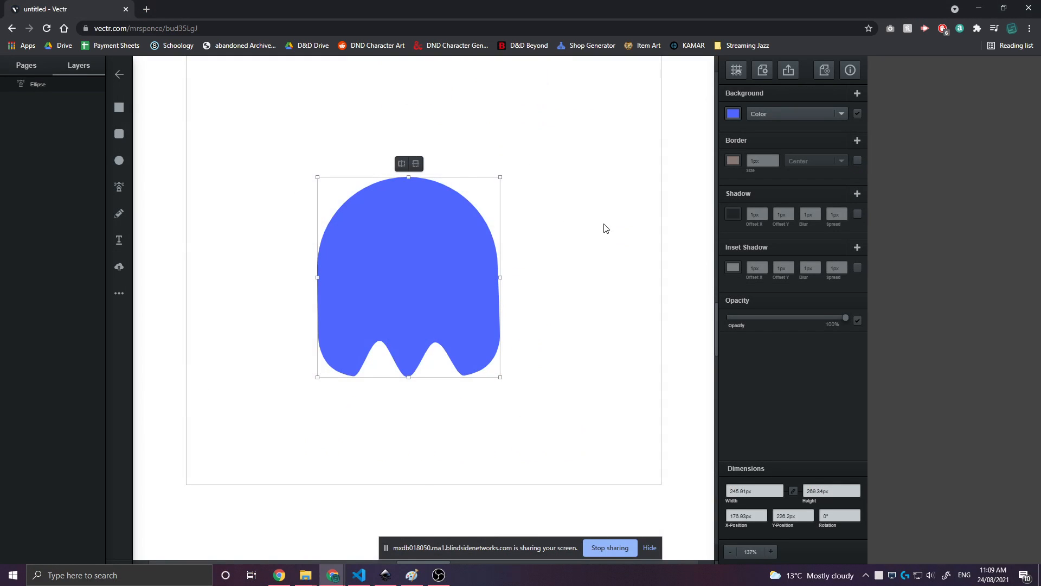
left_click(119, 160)
left_click_drag(269, 196, 380, 265)
left_click(735, 113)
left_click_drag(658, 109, 603, 61)
left_click(504, 213)
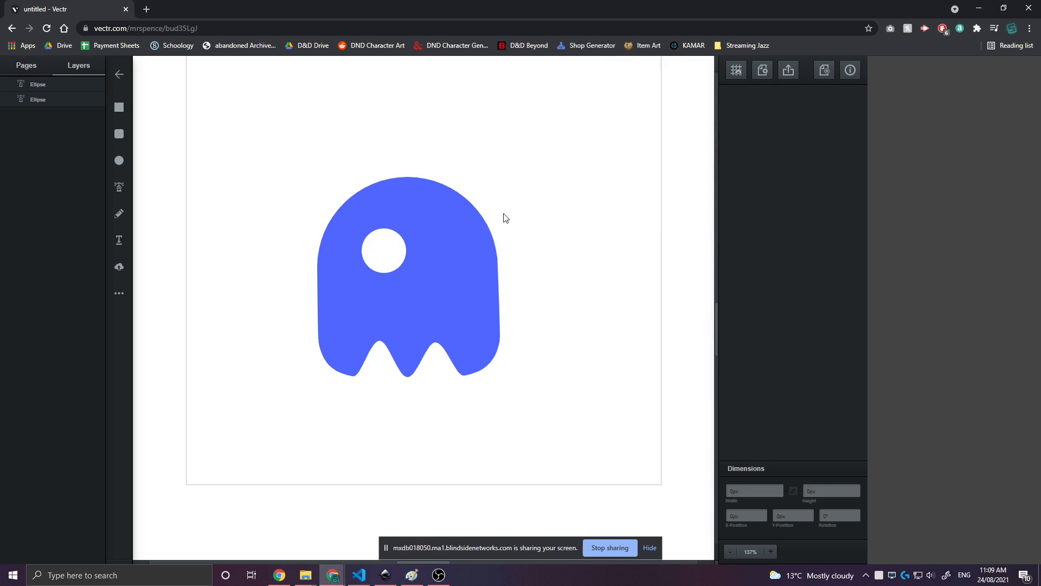
left_click(393, 261)
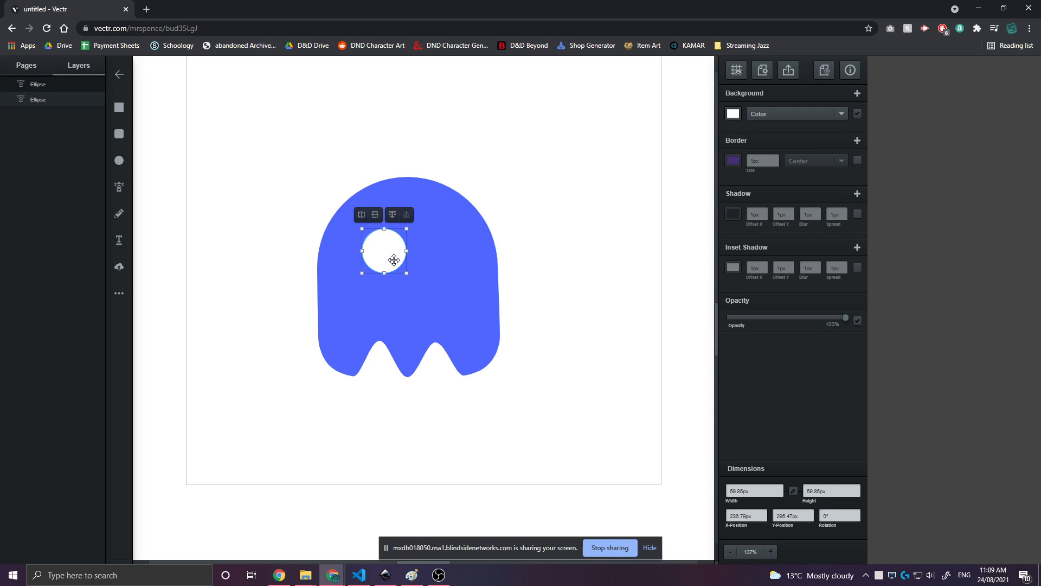
left_click(448, 290)
mouse_move(396, 249)
left_mouse_down()
mouse_move(430, 249)
mouse_move(391, 258)
left_mouse_up()
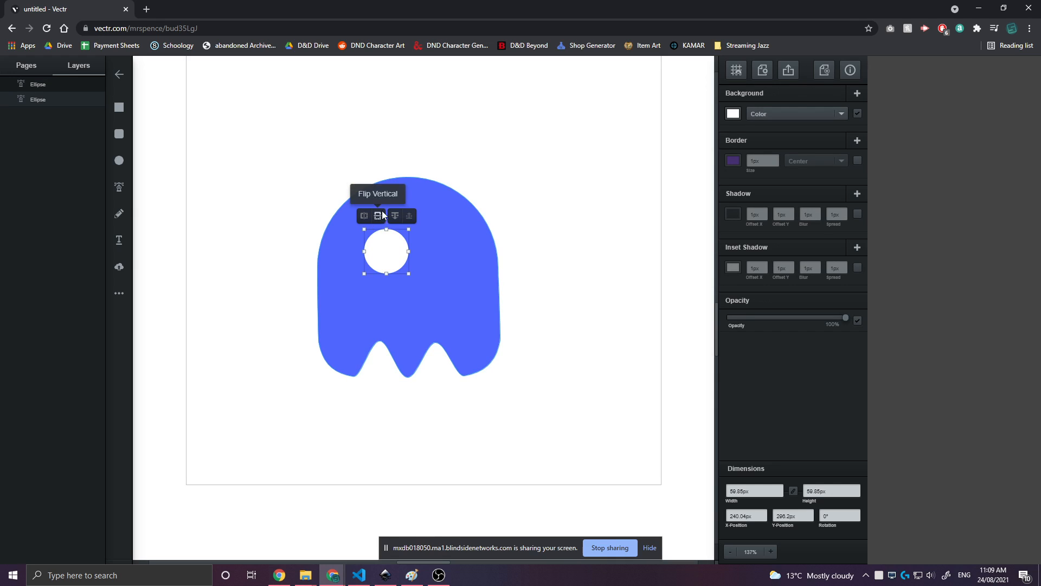
- Duplicate the white eye, place the copy on the ghost's right side, and delete the copy
right_click(381, 254)
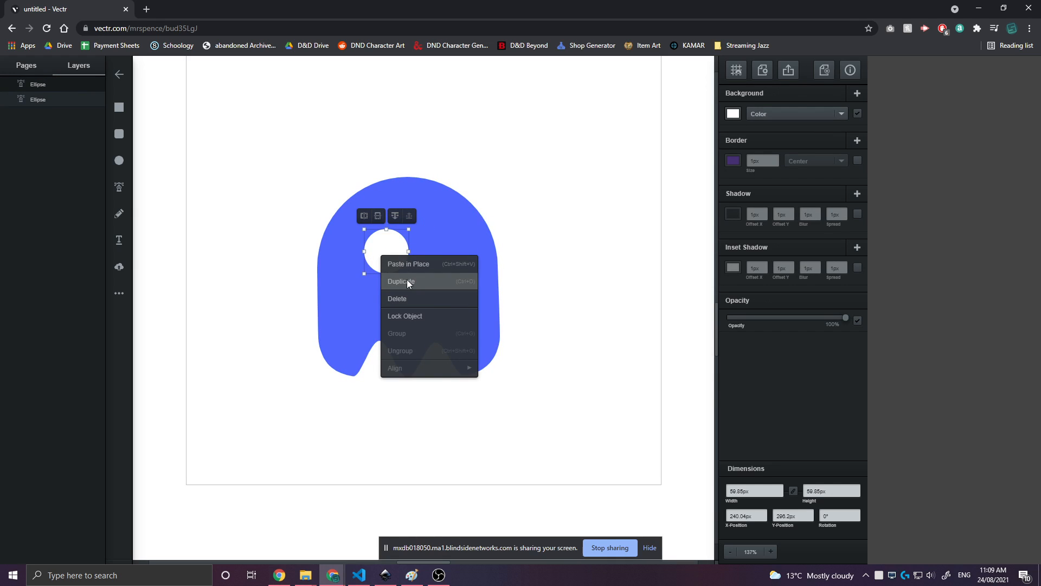
left_click(407, 281)
left_click_drag(407, 274, 469, 257)
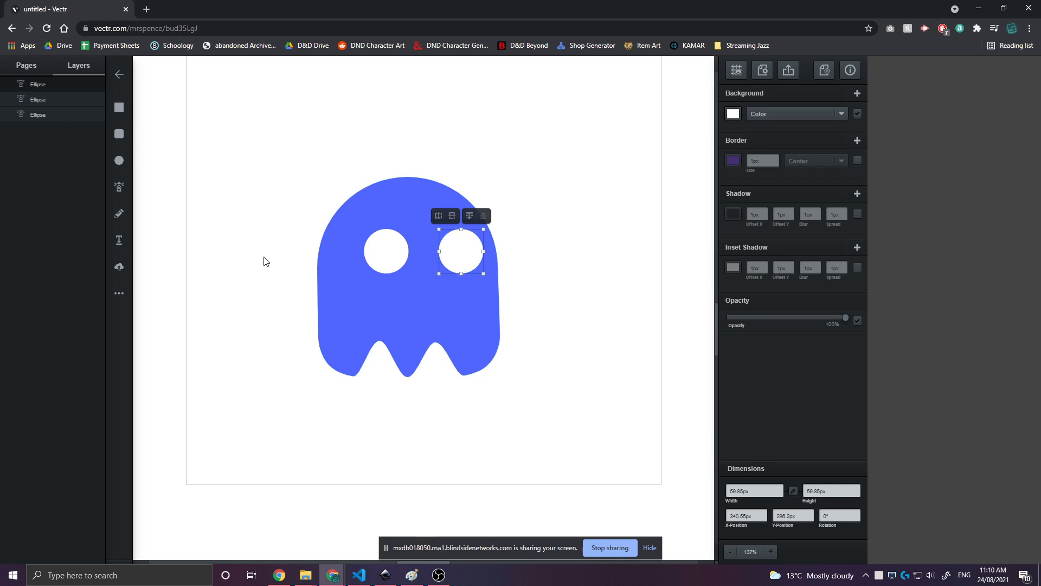
key("Delete")
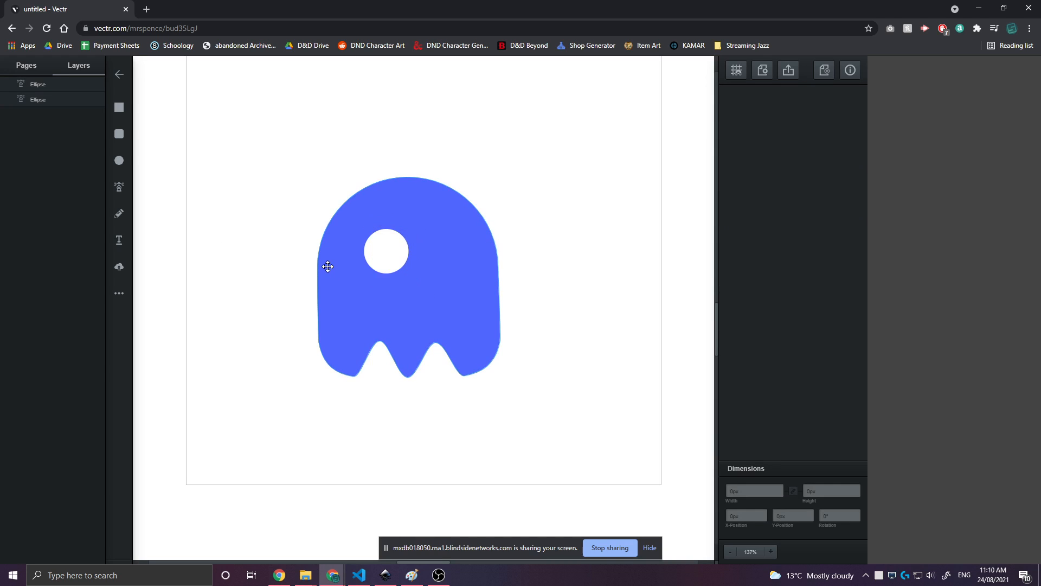
- Draw a pupil circle about 22 px wide inside the white eye and fill it with black #000000
left_click(395, 260)
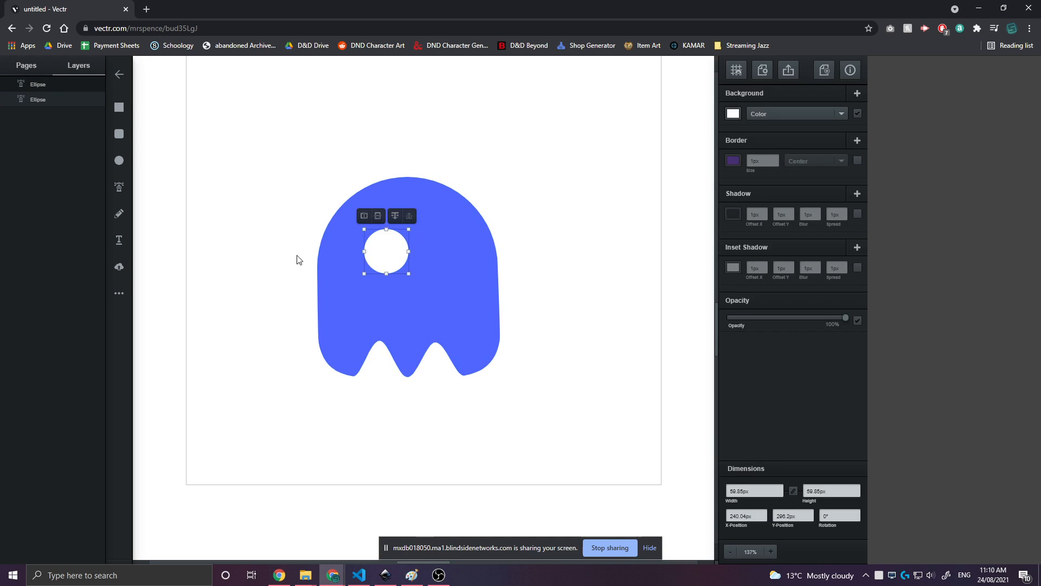
left_click(264, 261)
left_click(119, 161)
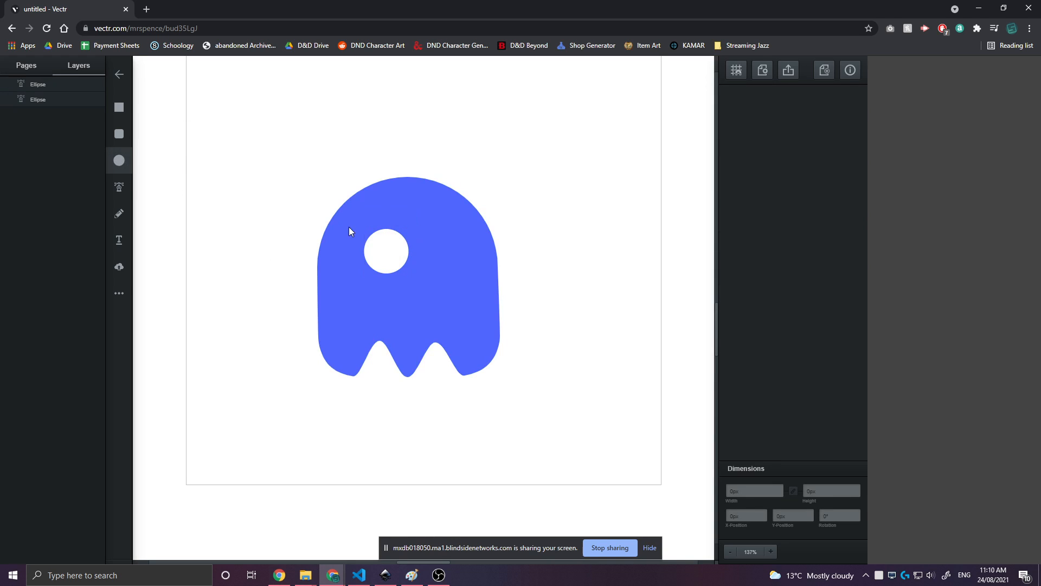
left_click_drag(383, 241, 399, 256)
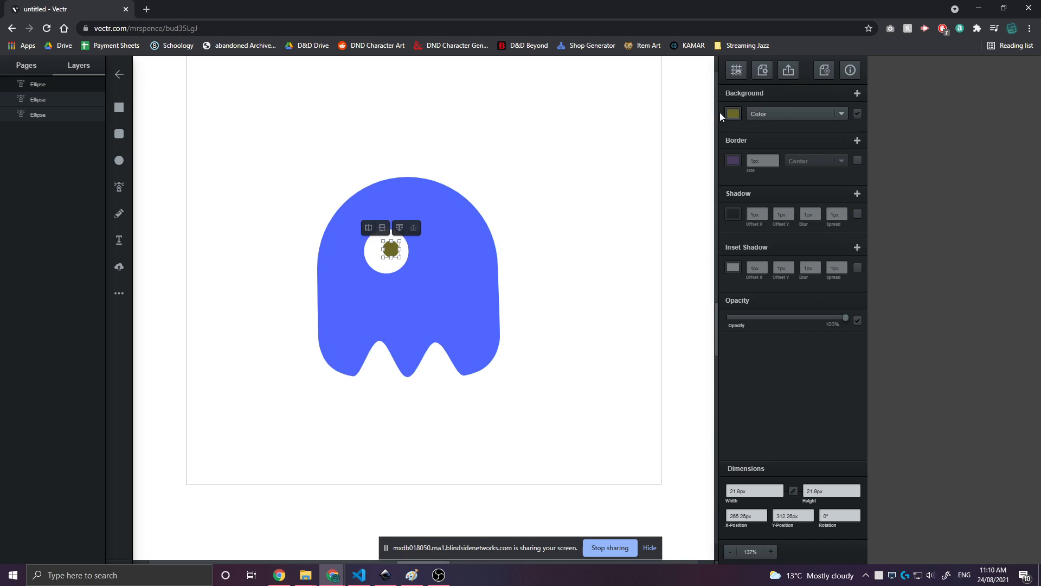
left_click(733, 114)
left_click_drag(626, 128, 69, 203)
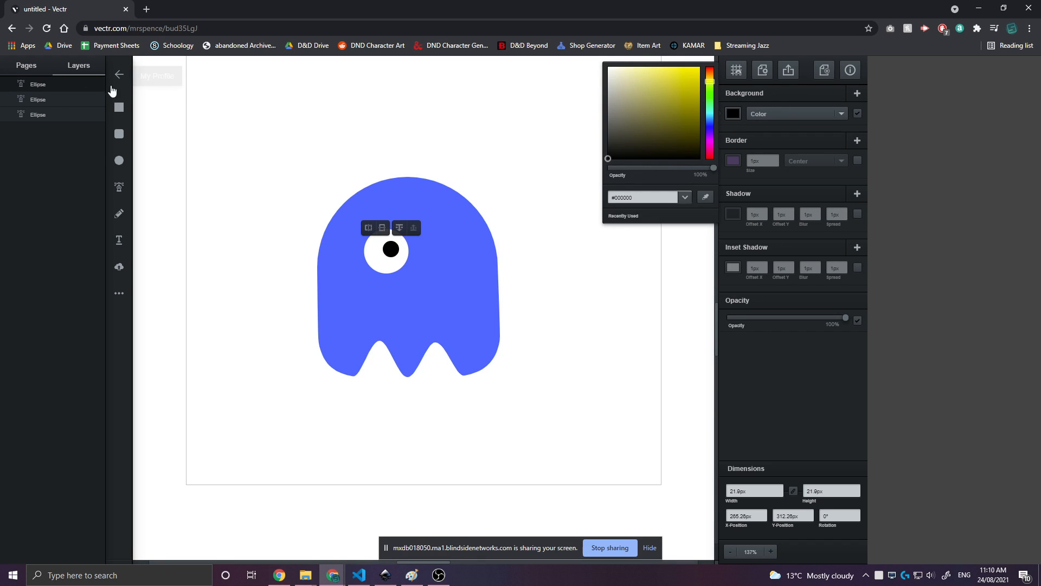
left_click(243, 259)
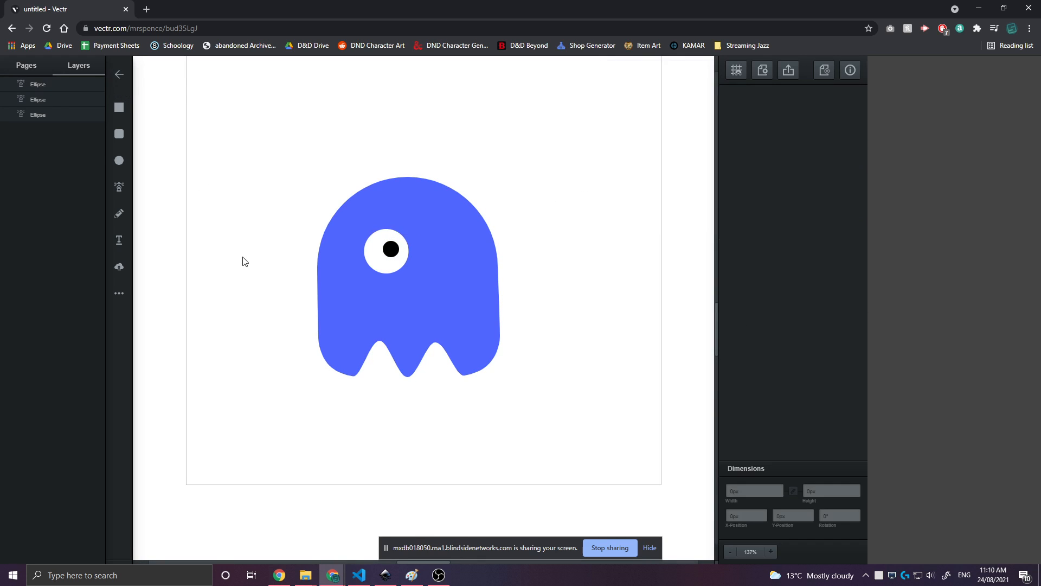
- Move the black pupil toward the upper right of the eye, to about X 270, Y 306 px
left_click(391, 250)
left_click_drag(392, 250, 394, 246)
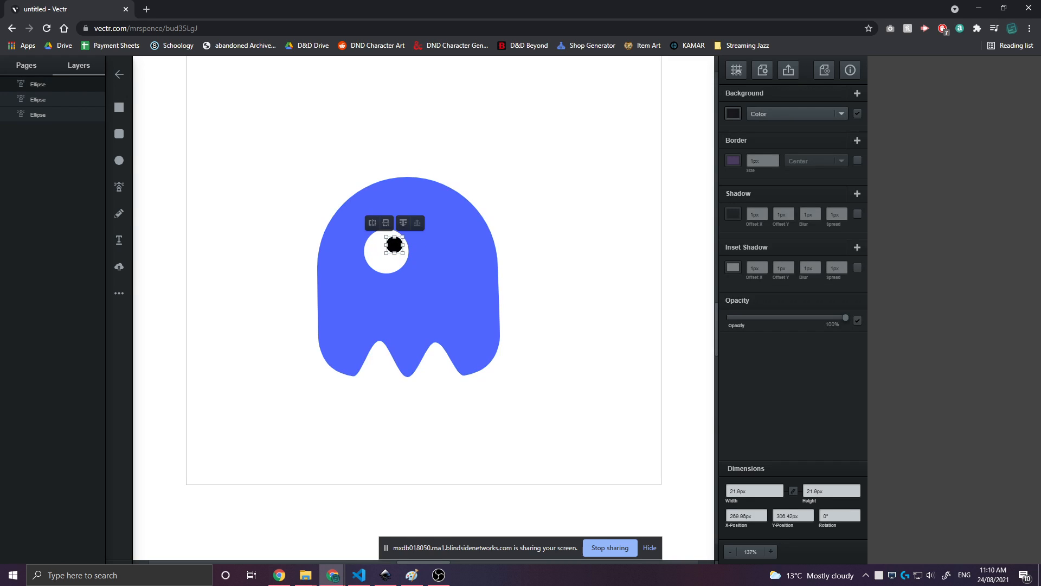
left_click(275, 212)
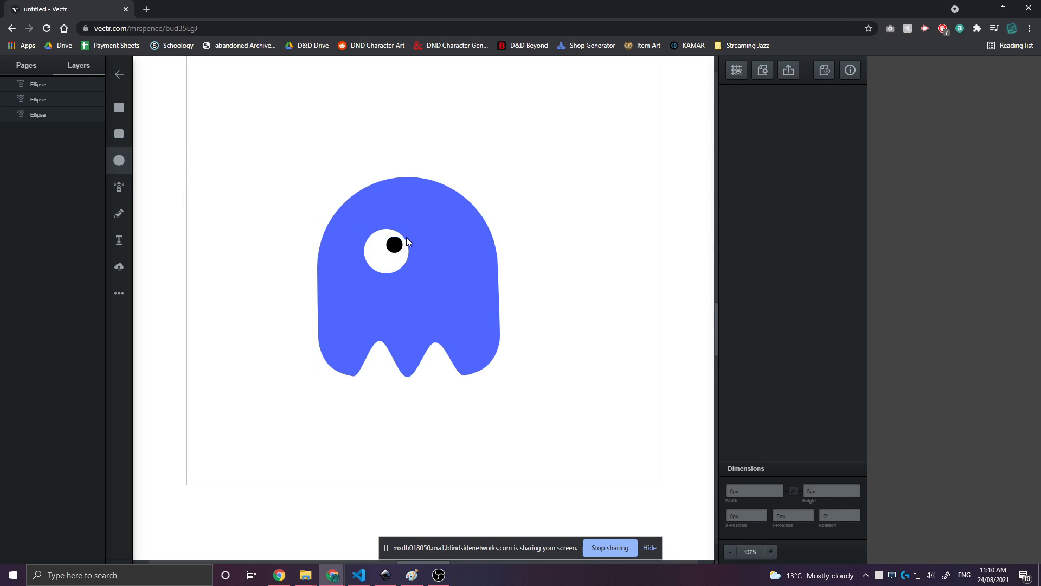
- Draw a small highlight circle about 7 px wide, fill it white, and place it on the pupil's upper left
left_click(295, 203)
left_click(296, 204)
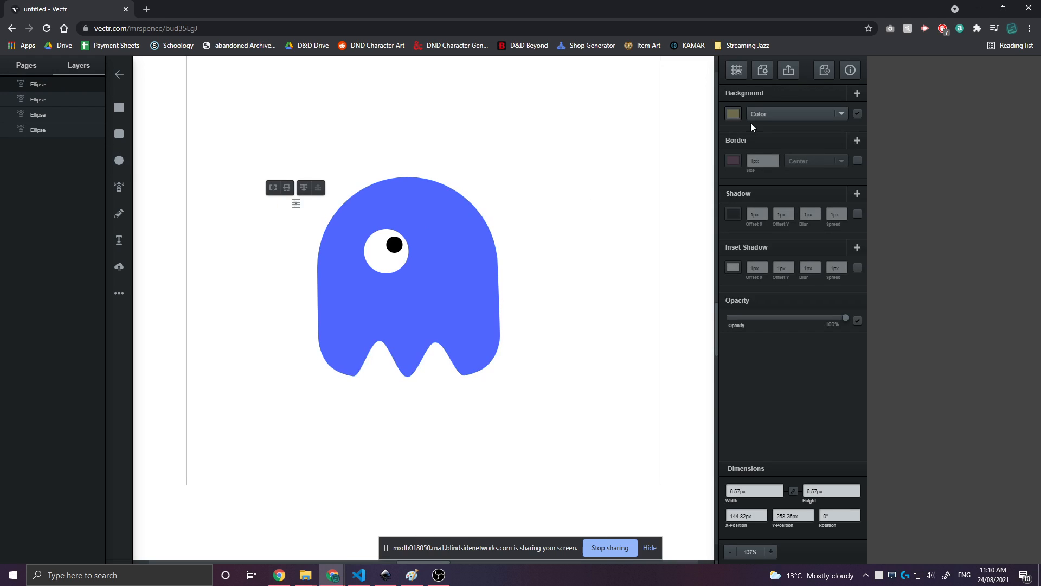
left_click(729, 115)
left_click_drag(624, 81, 561, 70)
left_click(373, 144)
left_click_drag(256, 173, 386, 238)
- Select all the ghost's parts, move them to about X 162, Y 264 px, and remove the body from the selection
left_click(237, 242)
left_click_drag(313, 188, 452, 315)
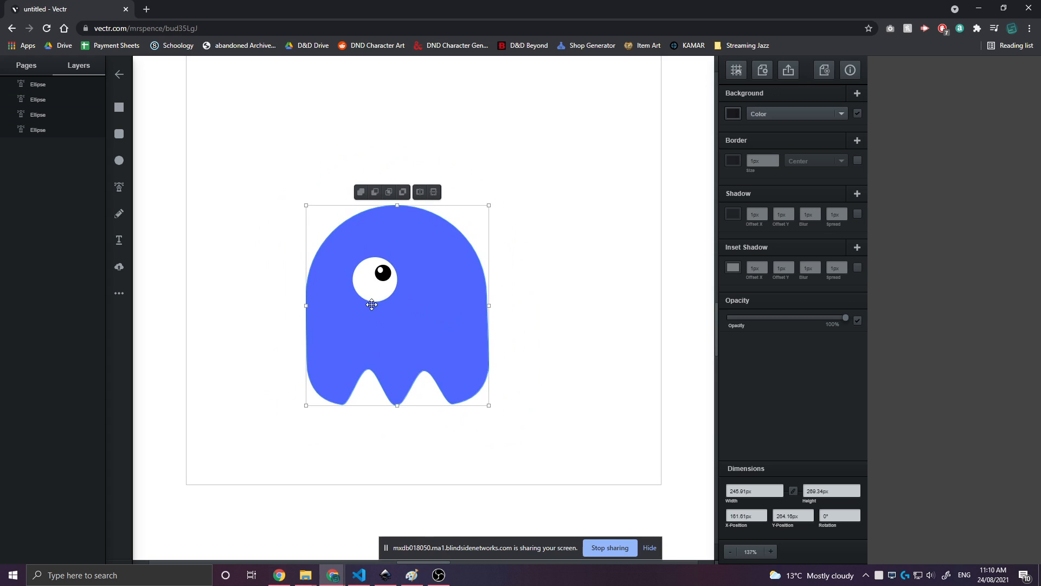
left_click(439, 294, "shift")
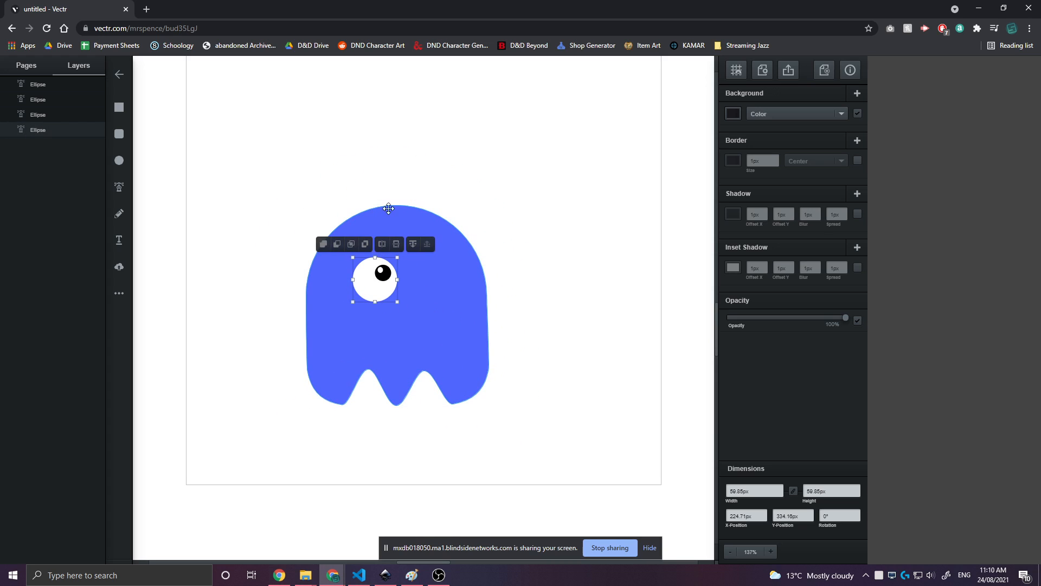
- Try to merge the eye, pupil and highlight with Unite/Add, and undo the merge
left_click(336, 245)
left_click(323, 244)
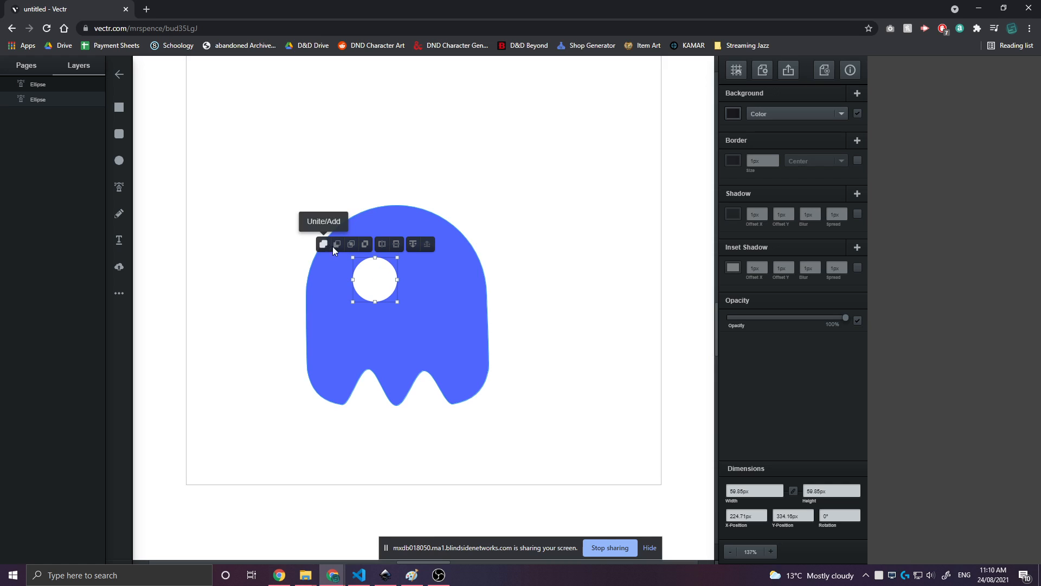
left_click(365, 254)
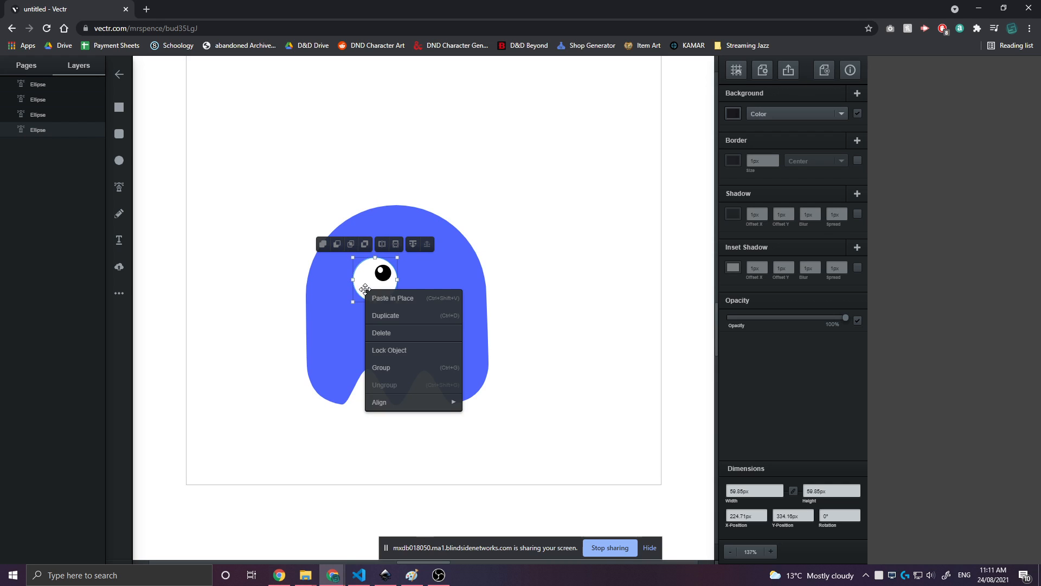
- Group the eye, pupil and highlight, and move the group to about X 215, Y 323 px
left_click(414, 368)
mouse_move(386, 303)
left_mouse_down()
mouse_move(329, 299)
mouse_move(371, 314)
mouse_move(378, 295)
left_mouse_up()
left_click(544, 294)
left_click(370, 290)
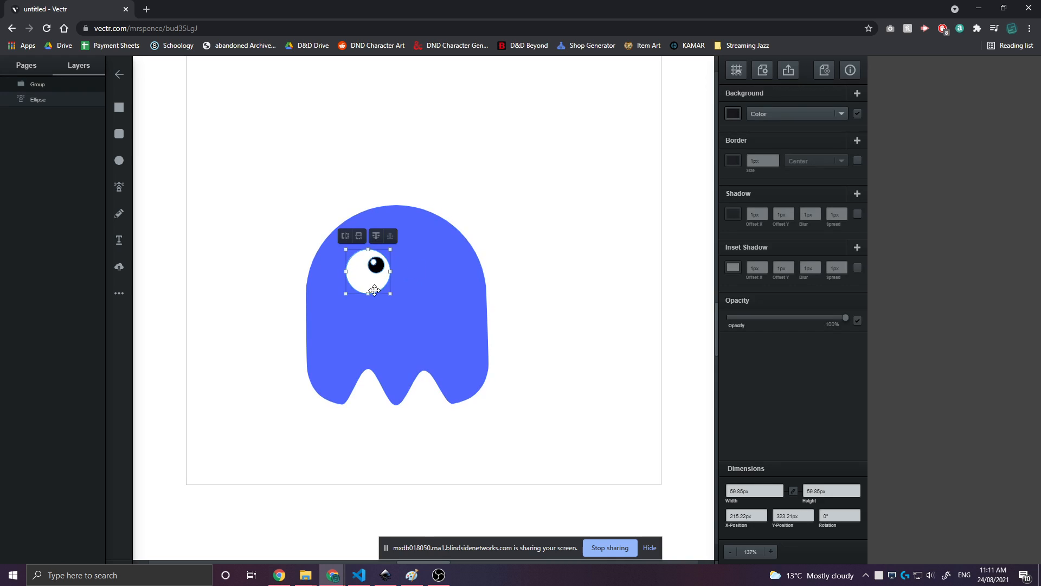
- Duplicate the eye group, place the copy as the right eye, and move the left eye to about X 240, Y 323 px
key("ctrl+d")
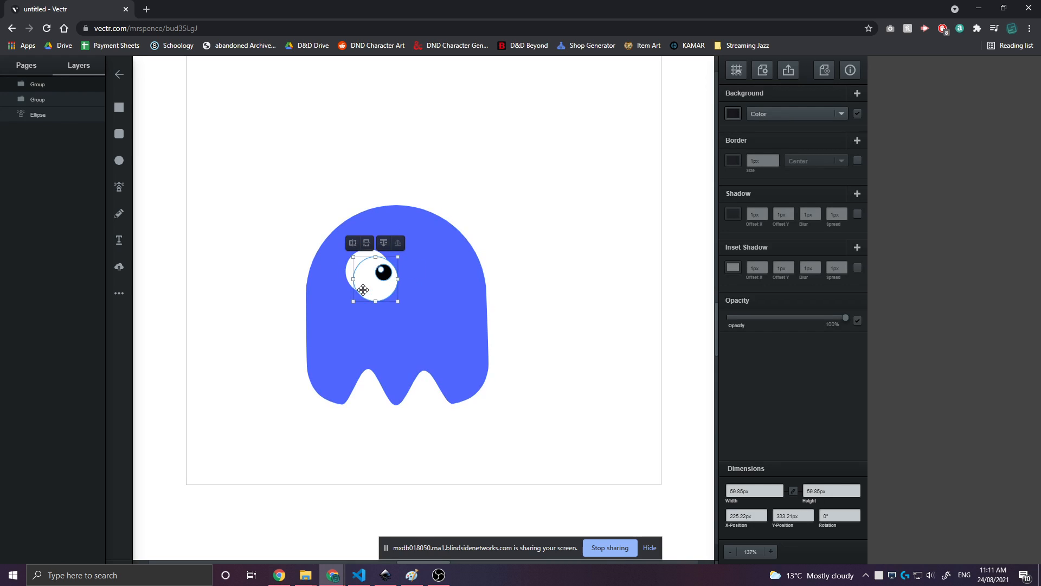
left_click_drag(374, 293, 448, 283)
left_click_drag(368, 284, 386, 284)
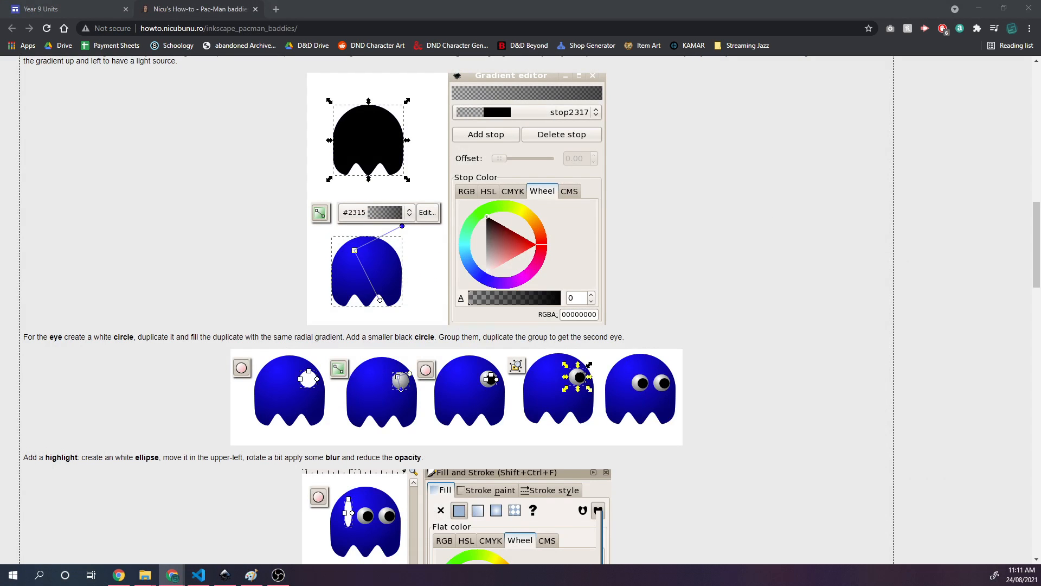
- Check the tutorial's shading section, duplicate the ghost body exactly over the original, and fill the duplicate black
scroll(241, 193, "up", 5)
scroll(400, 262, "down", 3)
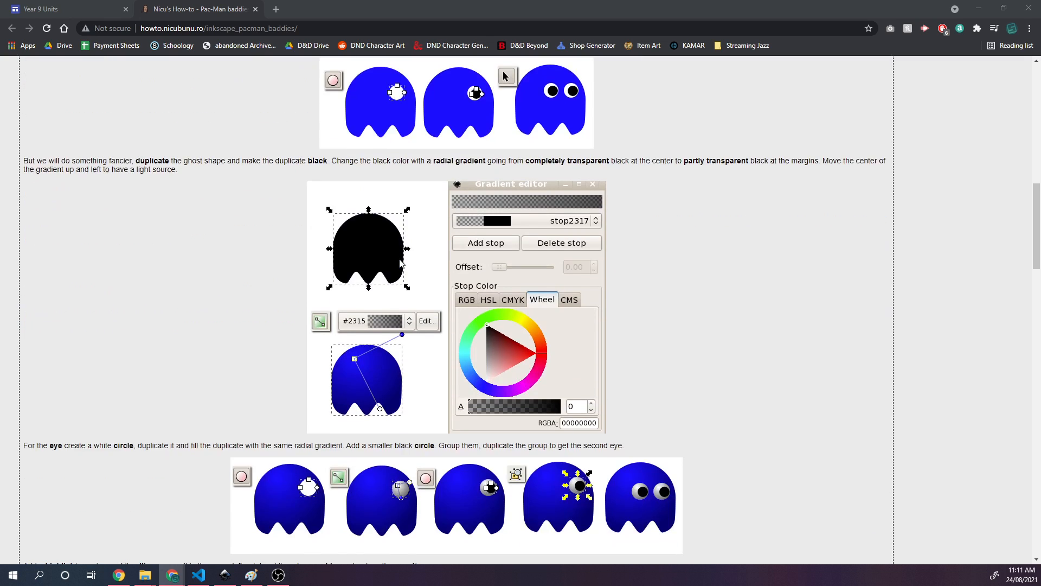
scroll(494, 176, "down", 2)
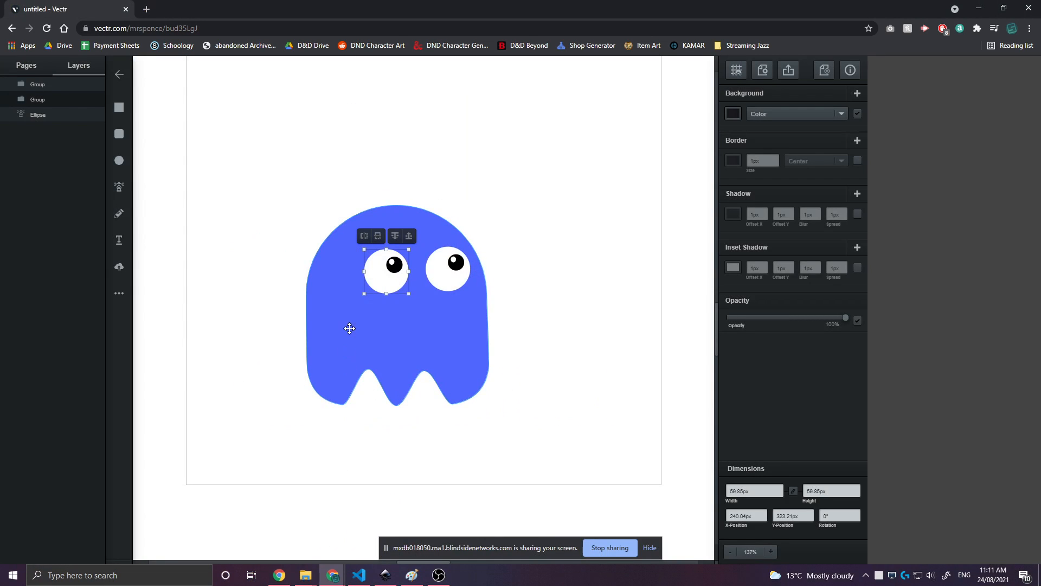
left_click(349, 327)
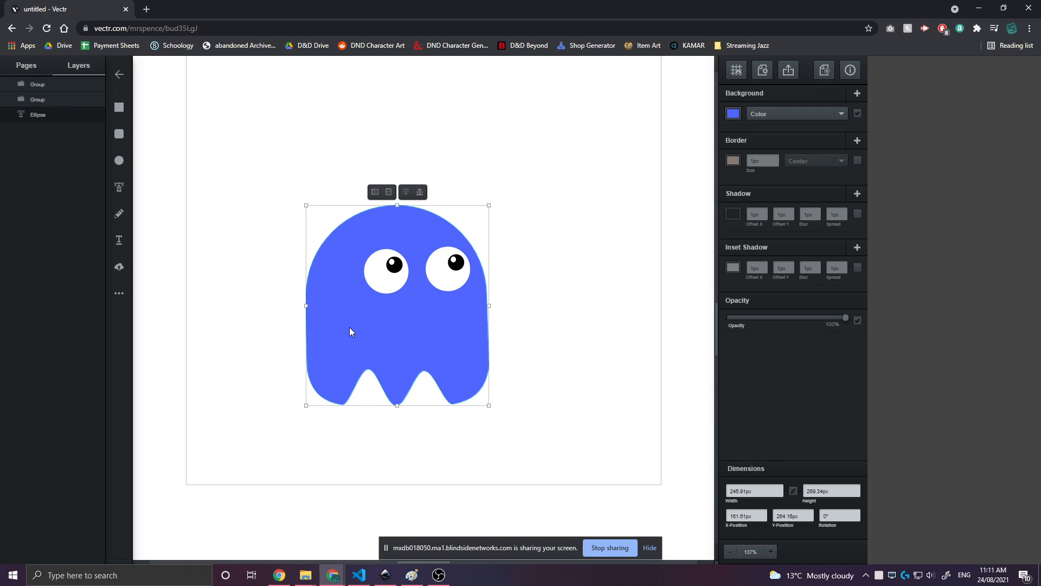
key("ctrl+d")
mouse_move(366, 346)
left_mouse_down()
mouse_move(300, 264)
mouse_move(413, 340)
mouse_move(369, 348)
left_mouse_up()
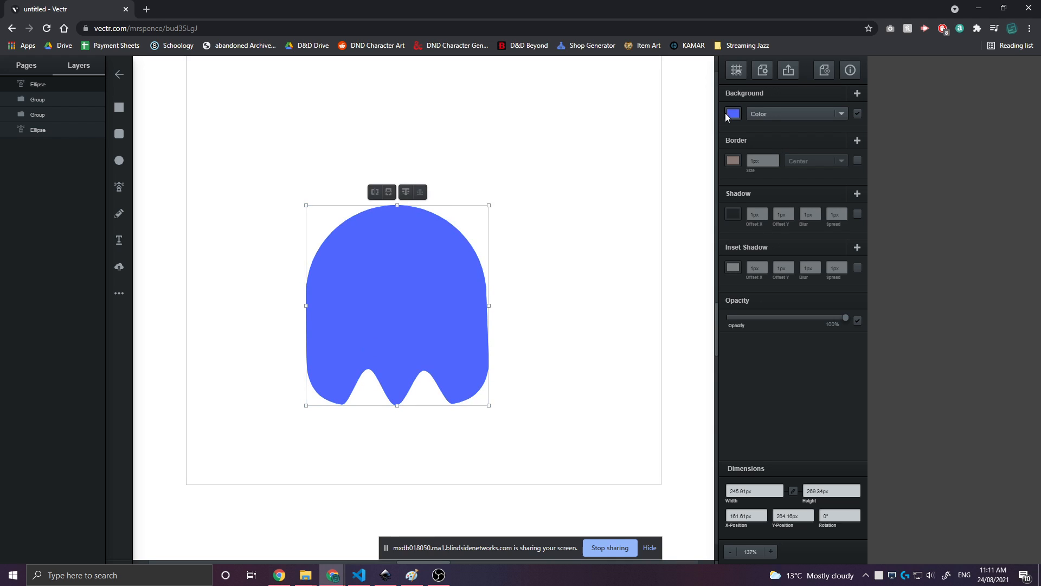
left_click(729, 115)
left_click_drag(625, 146, 598, 163)
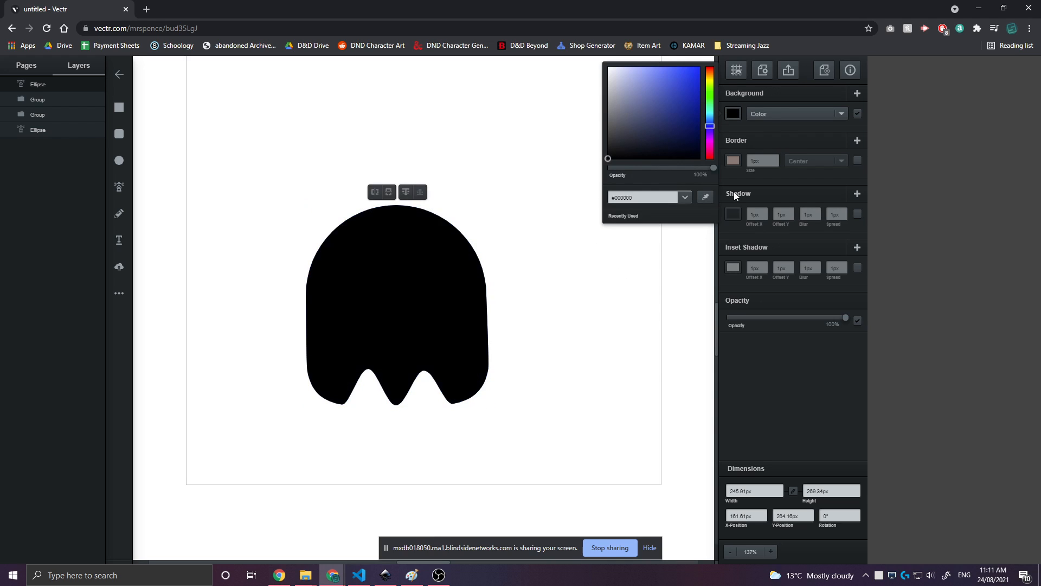
- Change the black body copy's fill to a radial gradient and set its centre stop to 0% opacity
left_click(782, 112)
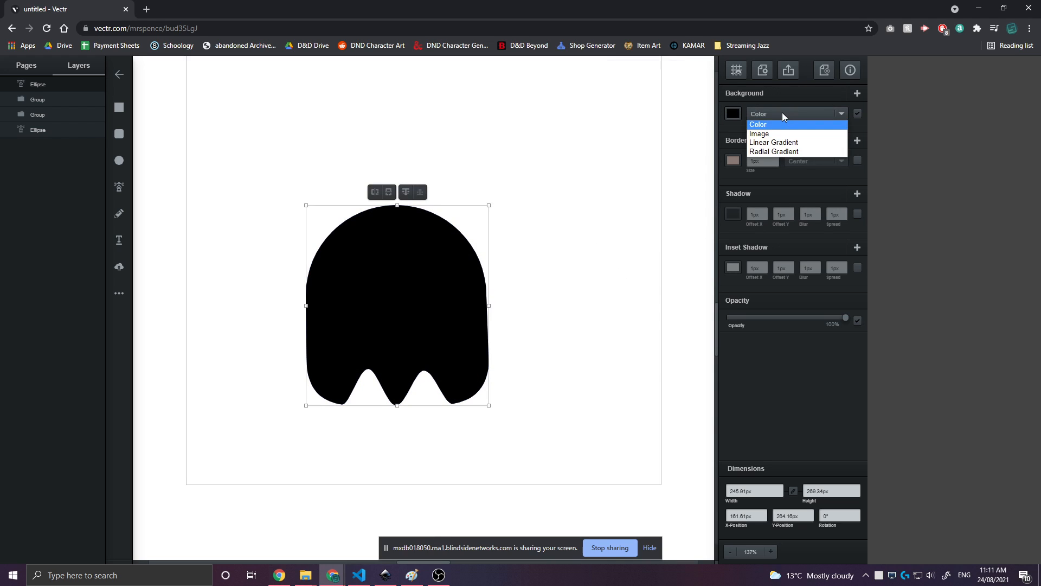
left_click(778, 152)
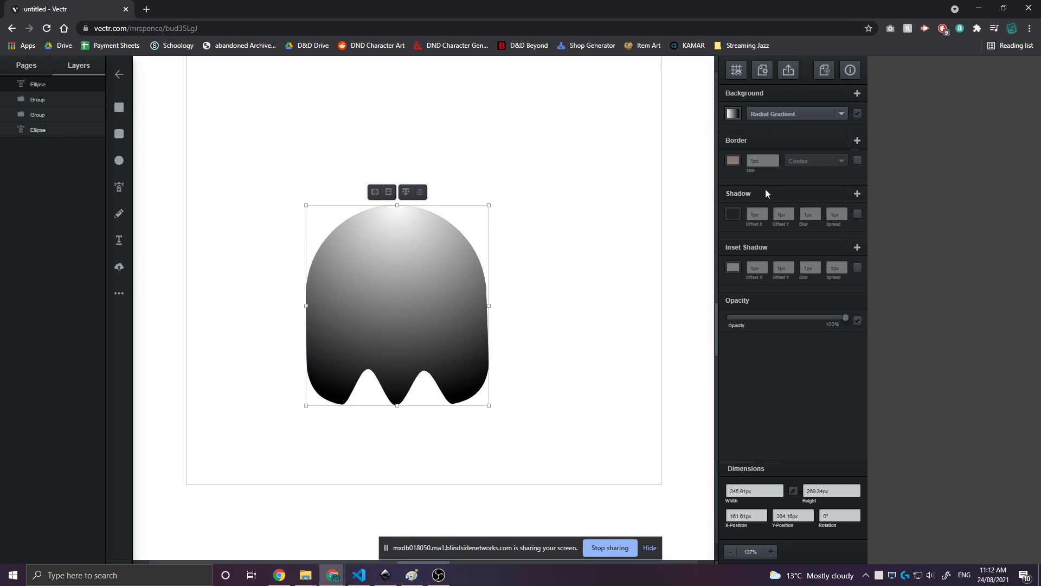
left_click(735, 114)
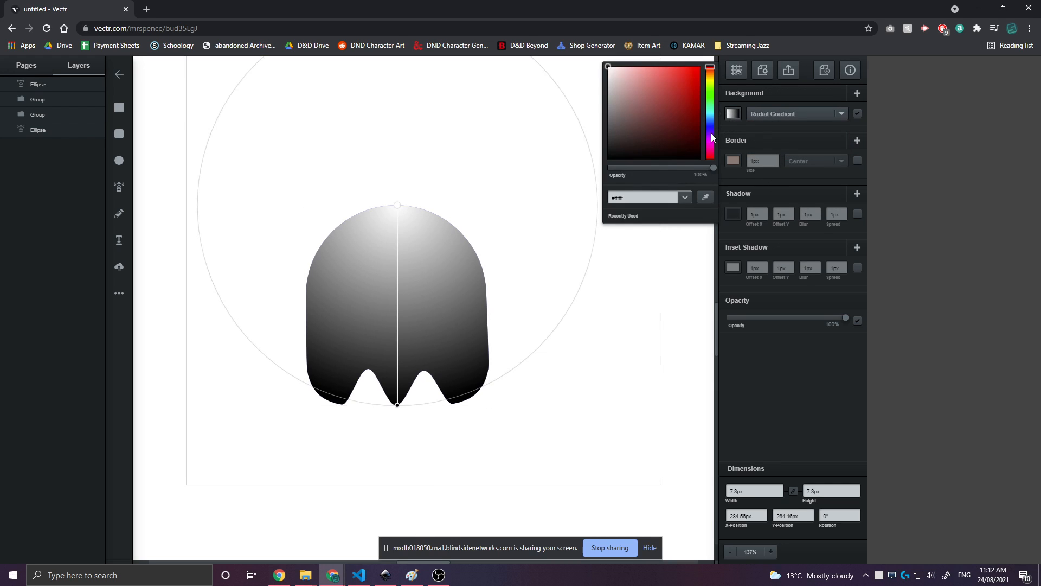
left_click_drag(702, 166, 554, 181)
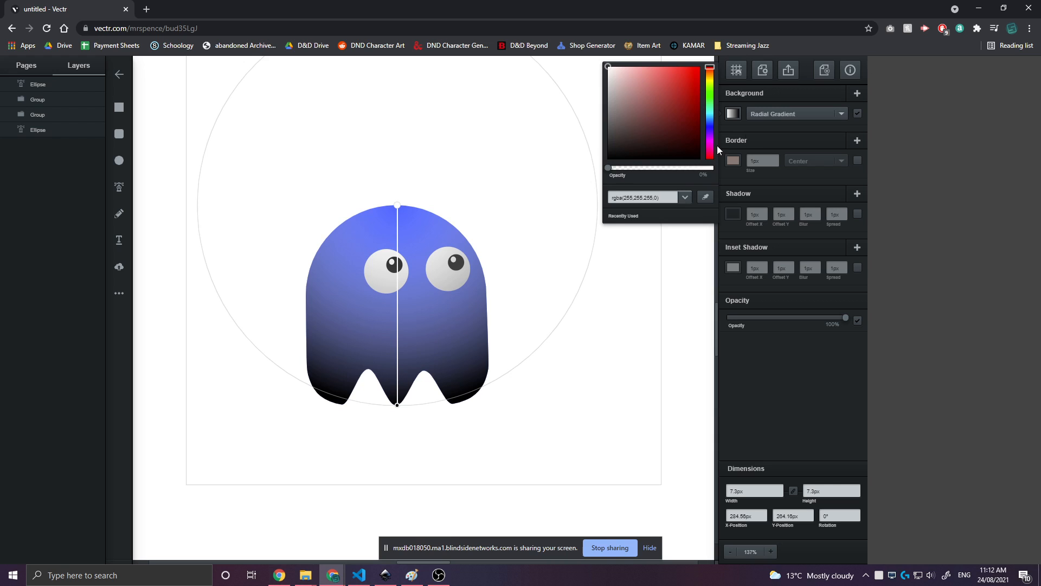
- Move the gradient's centre to the ghost's upper left, shorten its radius, and try the body copy at 34% opacity
mouse_move(398, 207)
left_mouse_down()
mouse_move(318, 211)
mouse_move(309, 160)
mouse_move(374, 165)
mouse_move(346, 199)
mouse_move(318, 209)
mouse_move(455, 292)
mouse_move(358, 204)
mouse_move(369, 307)
mouse_move(356, 249)
mouse_move(336, 243)
mouse_move(346, 256)
left_mouse_up()
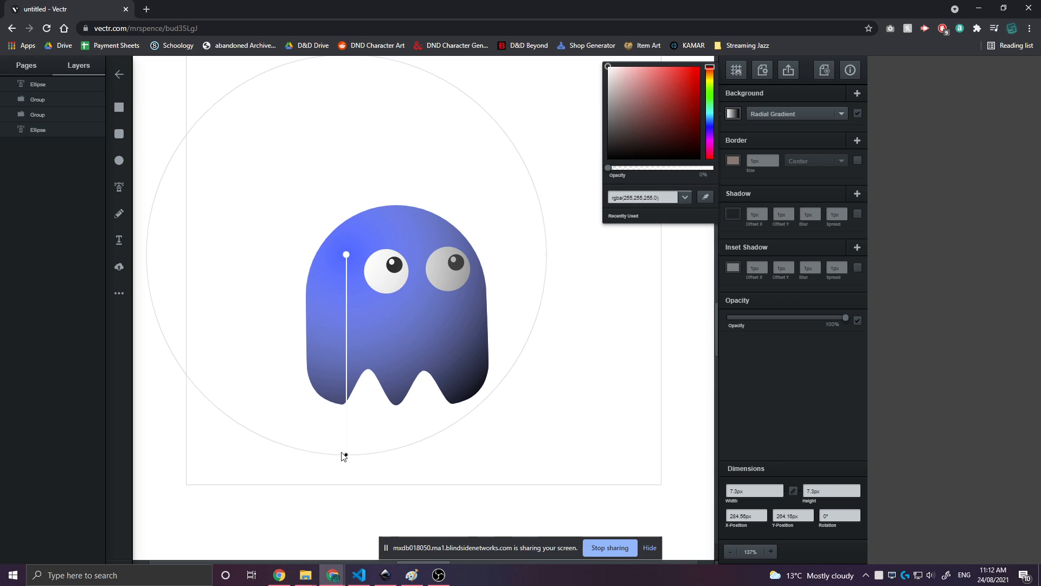
left_click_drag(346, 456, 331, 415)
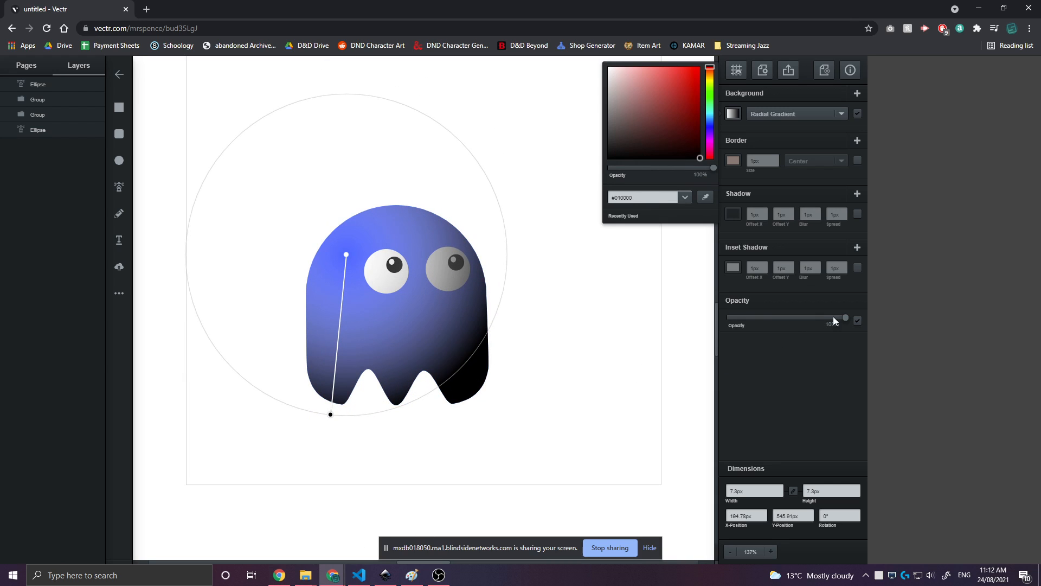
left_click_drag(846, 317, 767, 318)
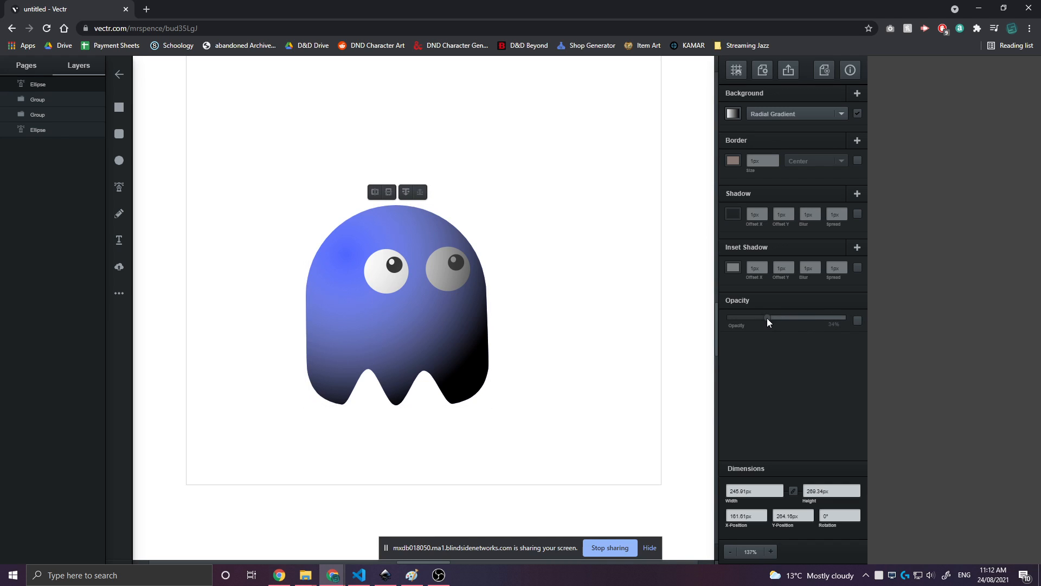
- Send the gradient body copy back in the layer order until it lies behind both eyes
mouse_move(454, 361)
left_mouse_down()
mouse_move(444, 360)
mouse_move(451, 342)
mouse_move(534, 377)
mouse_move(389, 363)
mouse_move(455, 361)
left_mouse_up()
left_click(406, 192)
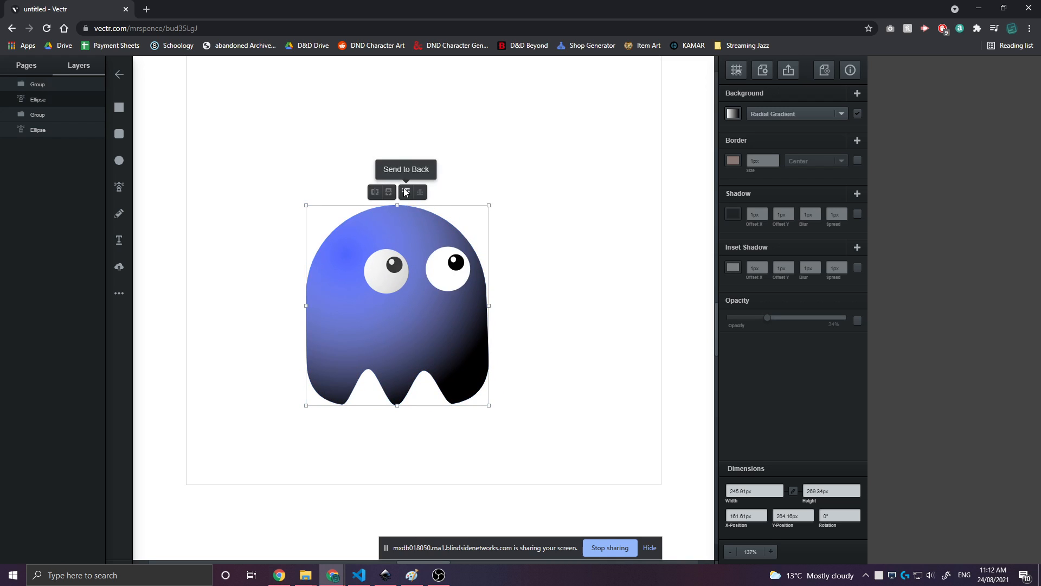
left_click(406, 192)
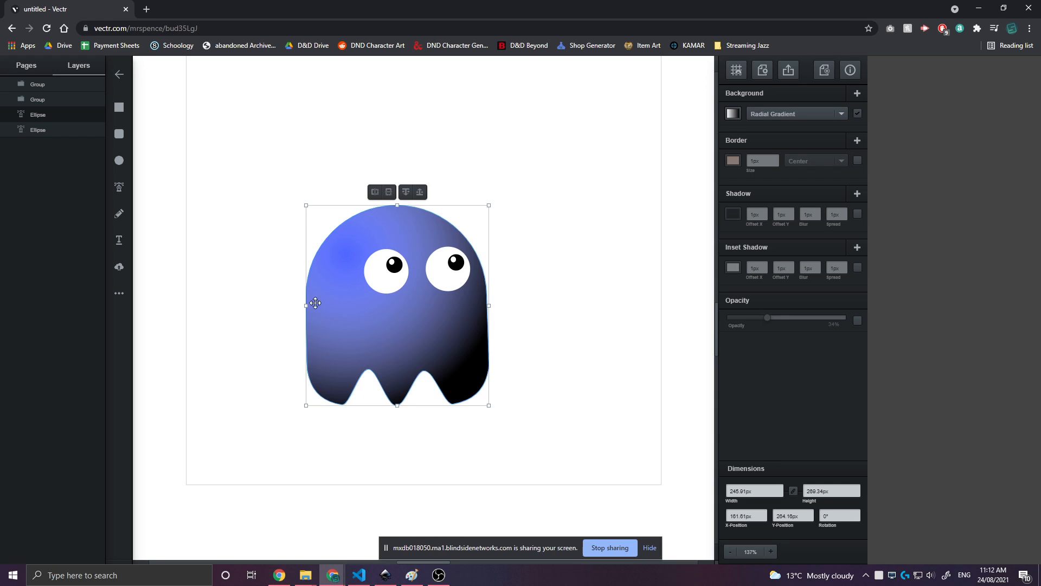
- Try a radial gradient on a duplicate of the left eye group, and delete the duplicate
double_click(387, 278)
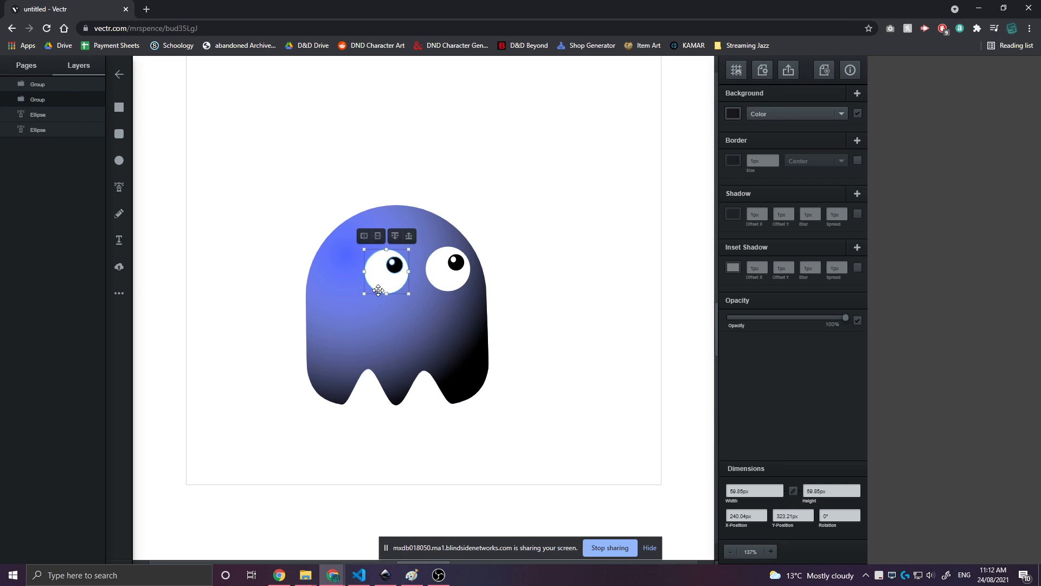
key("ctrl+d")
left_click_drag(390, 281, 382, 274)
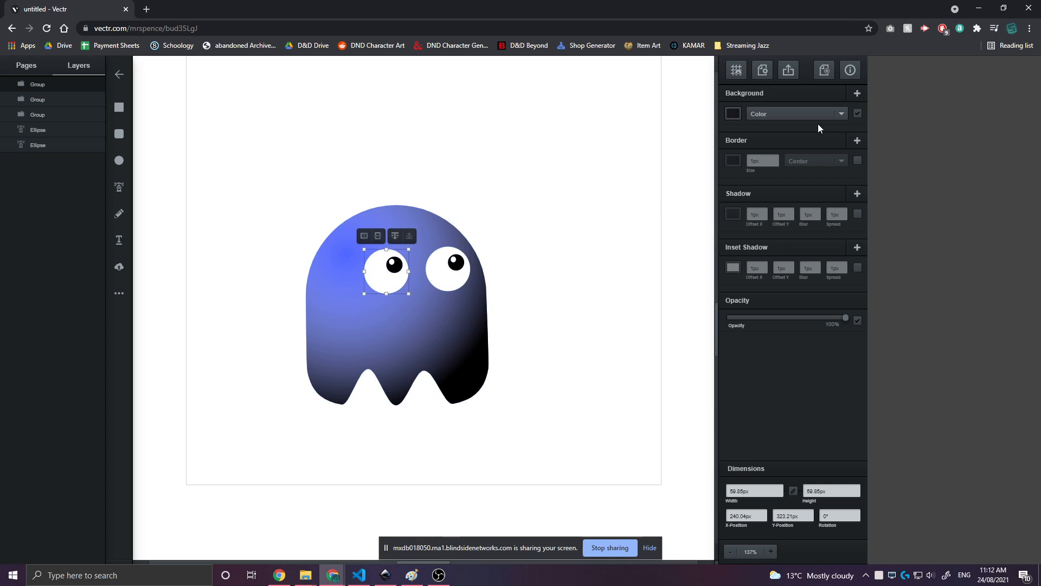
left_click(767, 118)
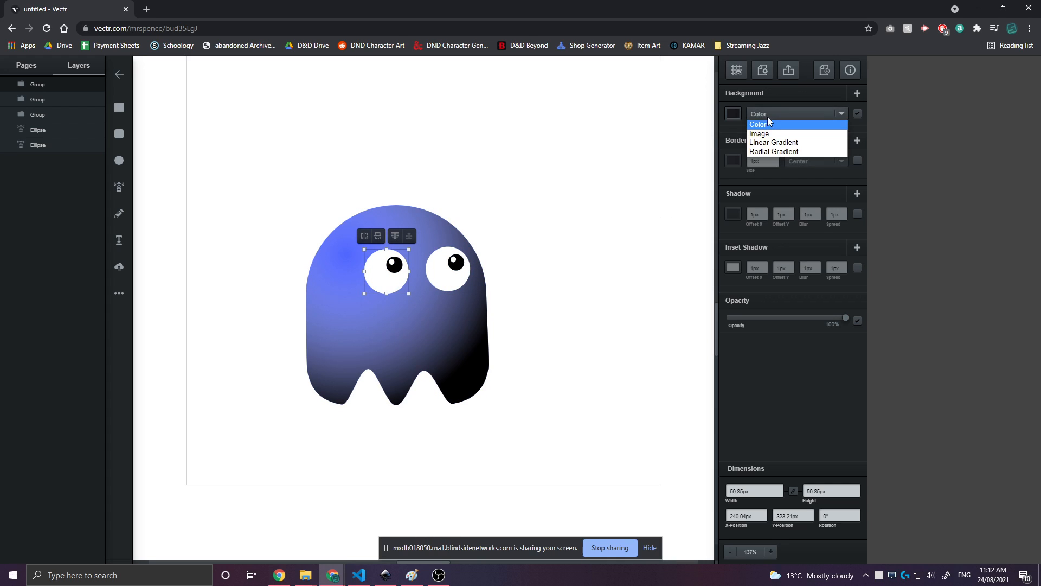
left_click(773, 149)
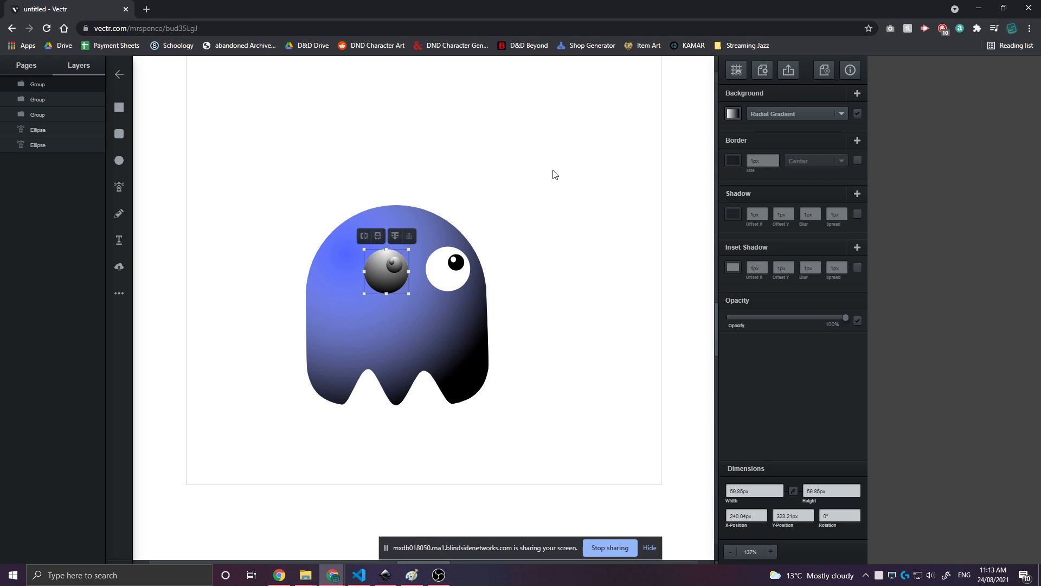
left_click_drag(391, 280, 273, 254)
key("Delete")
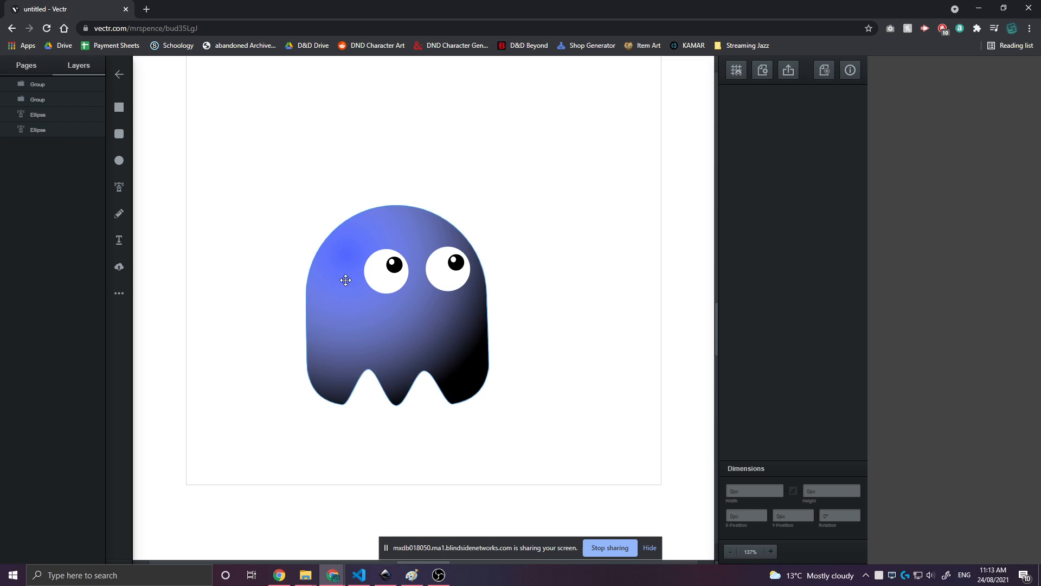
- Duplicate only the white circle inside the left eye group and align the copy over the original at about X 240, Y 322 px
left_click(394, 273)
double_click(382, 287)
mouse_move(382, 275)
left_mouse_down()
mouse_move(367, 286)
mouse_move(368, 236)
mouse_move(381, 274)
left_mouse_up()
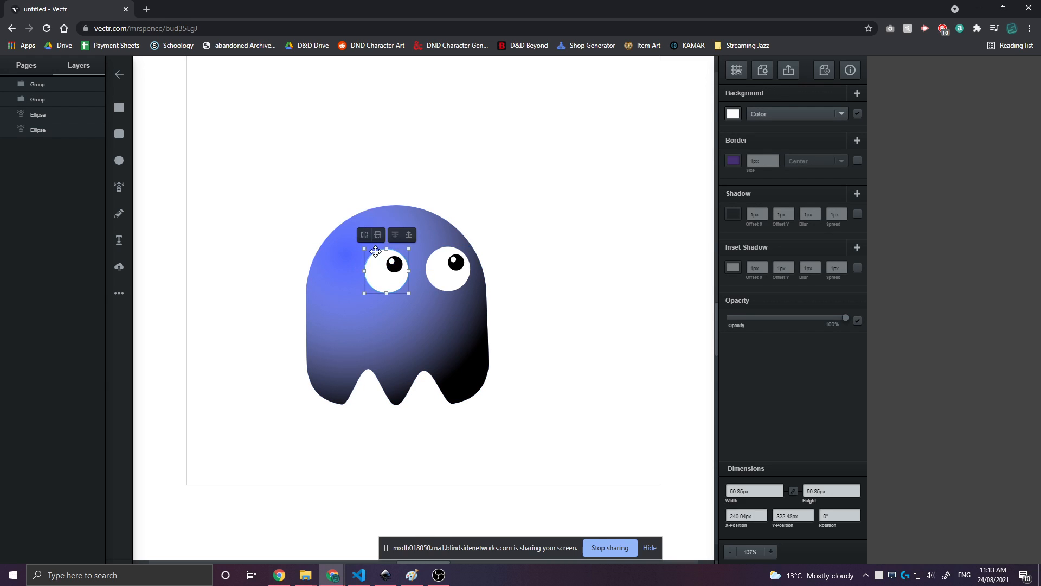
key("ctrl+d")
left_click(195, 308)
left_click(399, 293)
mouse_move(409, 283)
left_mouse_down()
mouse_move(393, 291)
mouse_move(401, 274)
left_mouse_up()
- Fill the copied eye circle with a radial gradient, set its centre stop to 0% opacity, and shift the centre toward the eye's upper left
left_click(755, 117)
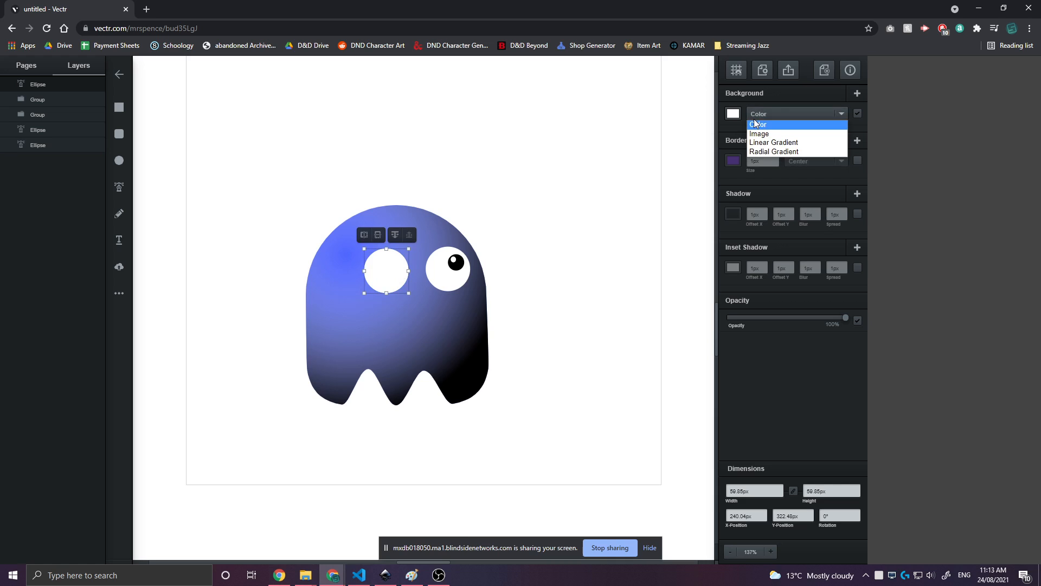
left_click(775, 150)
left_click(731, 112)
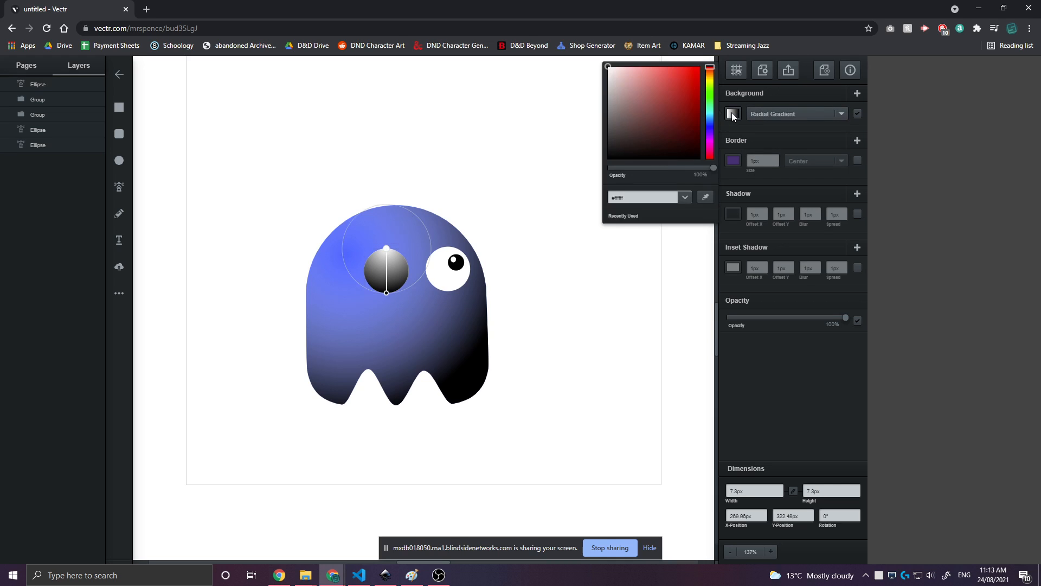
left_click_drag(676, 166, 577, 167)
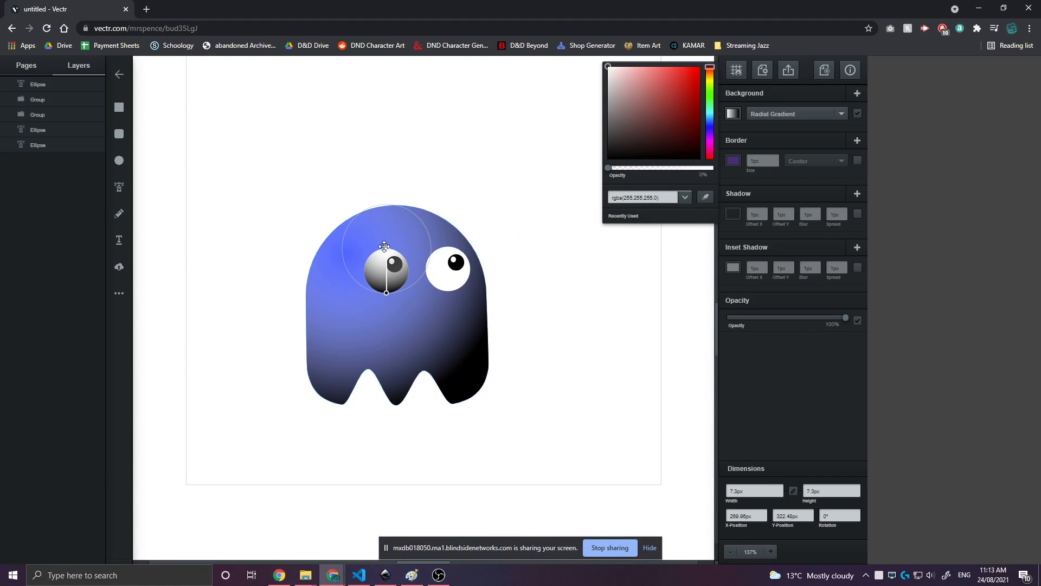
mouse_move(385, 246)
left_mouse_down()
mouse_move(371, 253)
mouse_move(378, 262)
left_mouse_up()
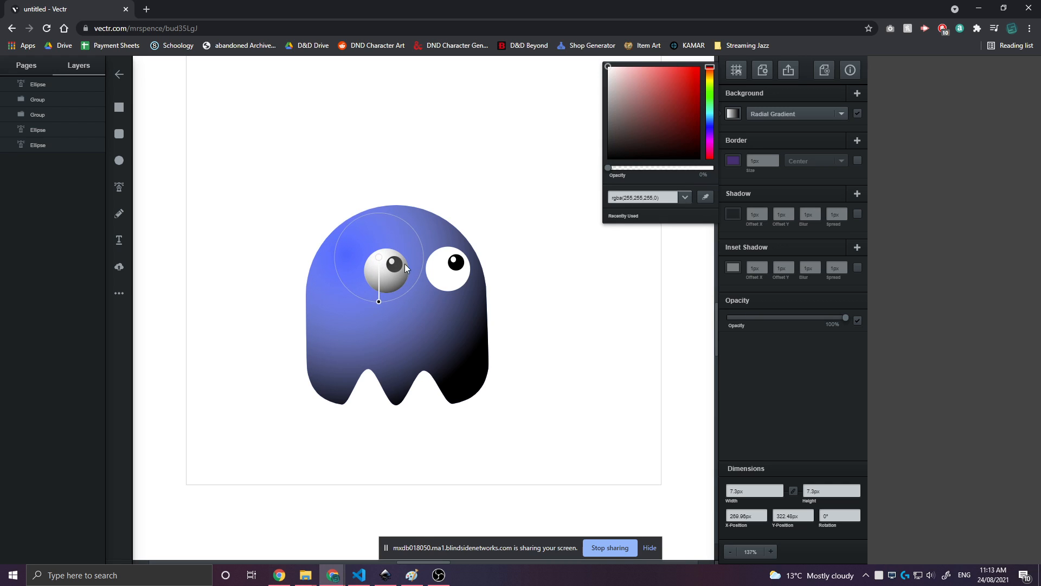
left_click(629, 333)
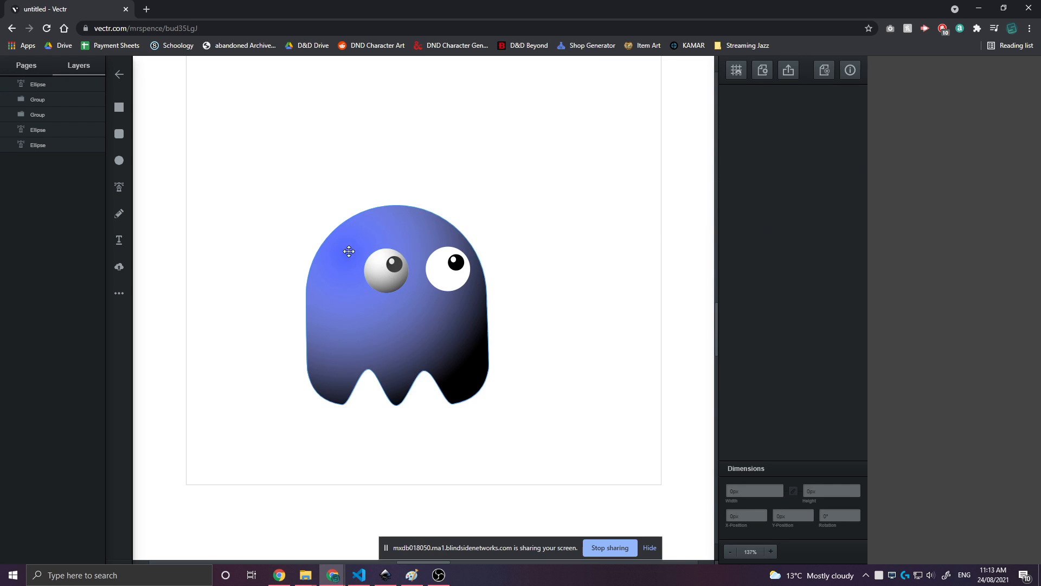
- Try to select the left eye group and its gradient circle without the ghost body, undoing the accidental move
left_click_drag(282, 189, 412, 297)
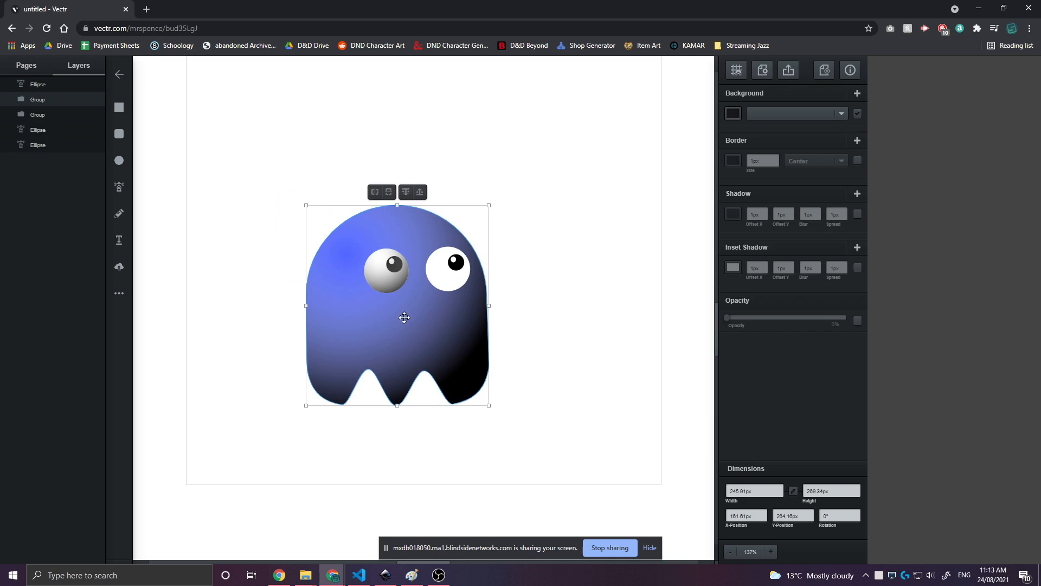
left_click(348, 337)
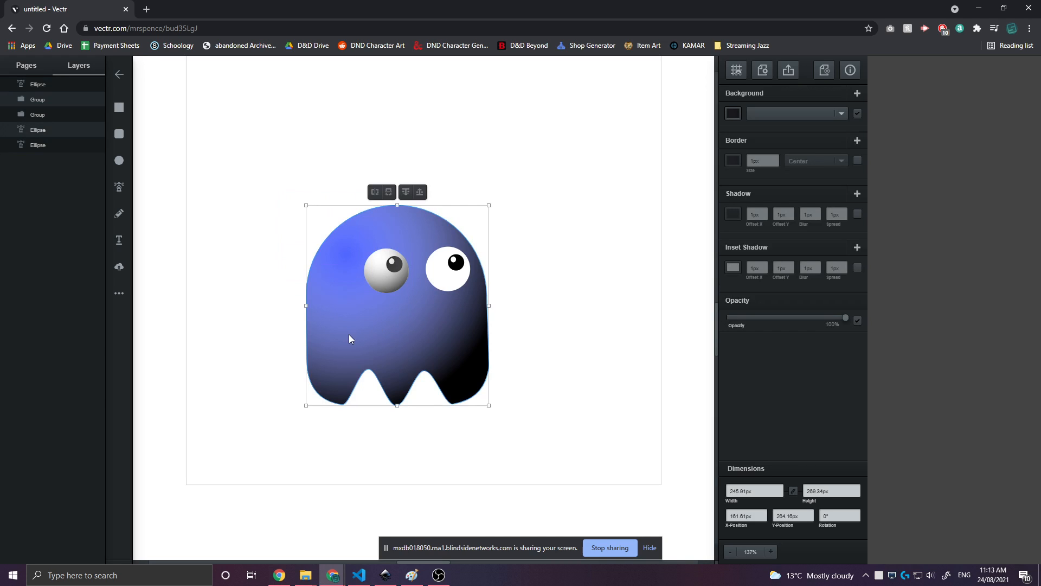
left_click(356, 328)
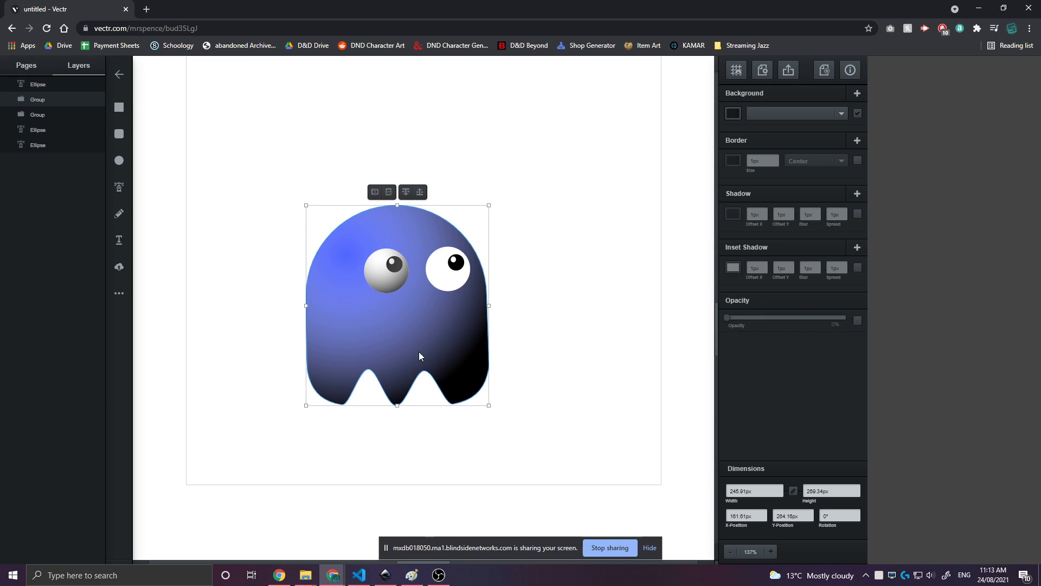
left_click(269, 235)
left_click_drag(288, 190, 420, 318)
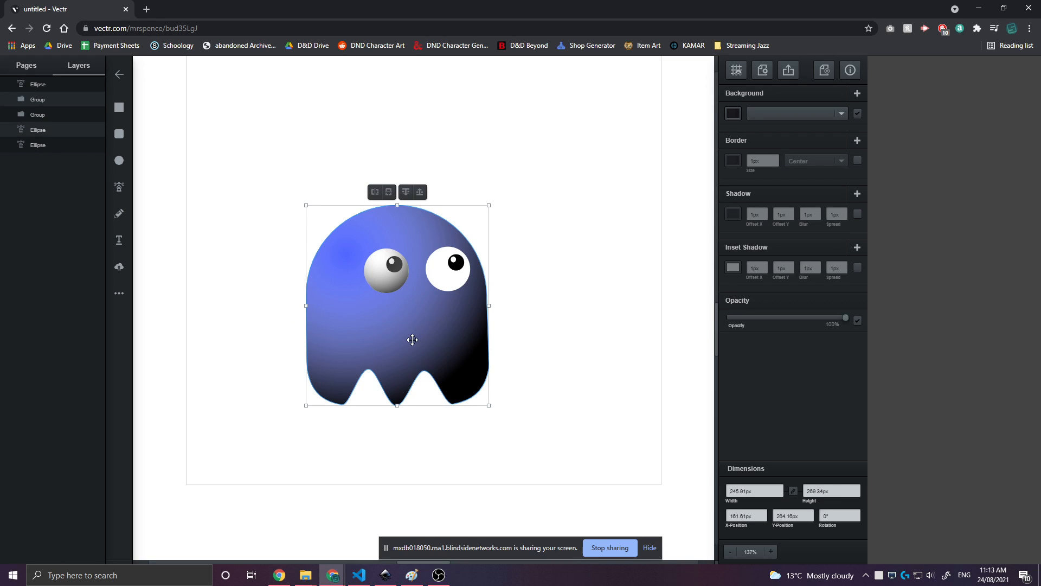
left_click_drag(386, 280, 358, 295)
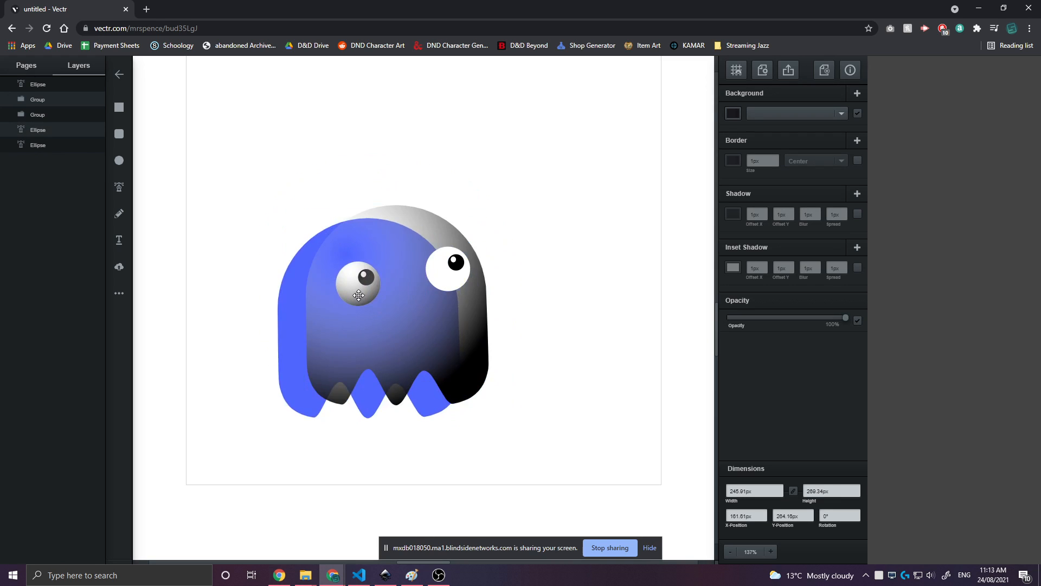
key("ctrl+z")
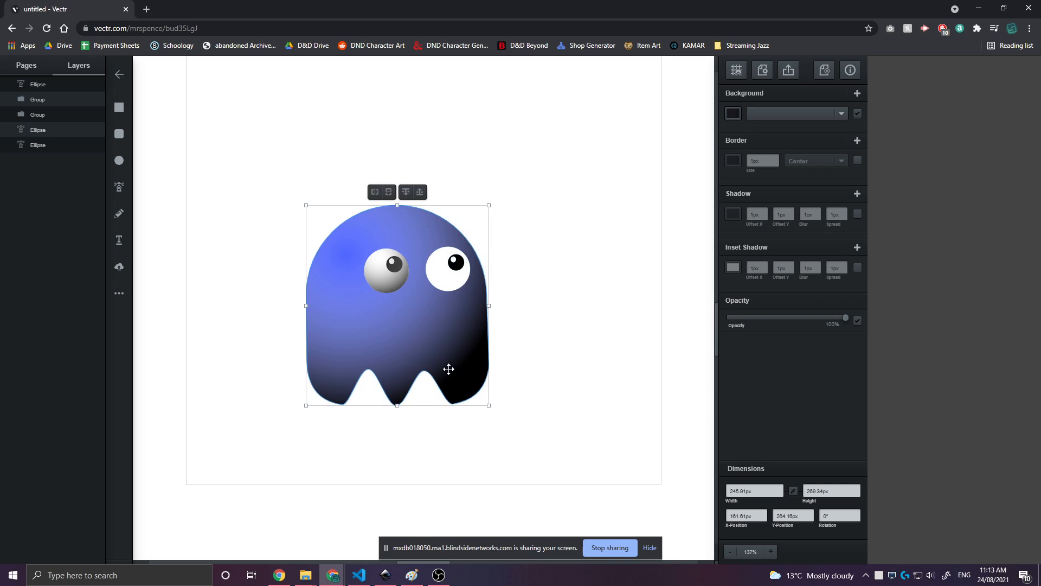
left_click(387, 349)
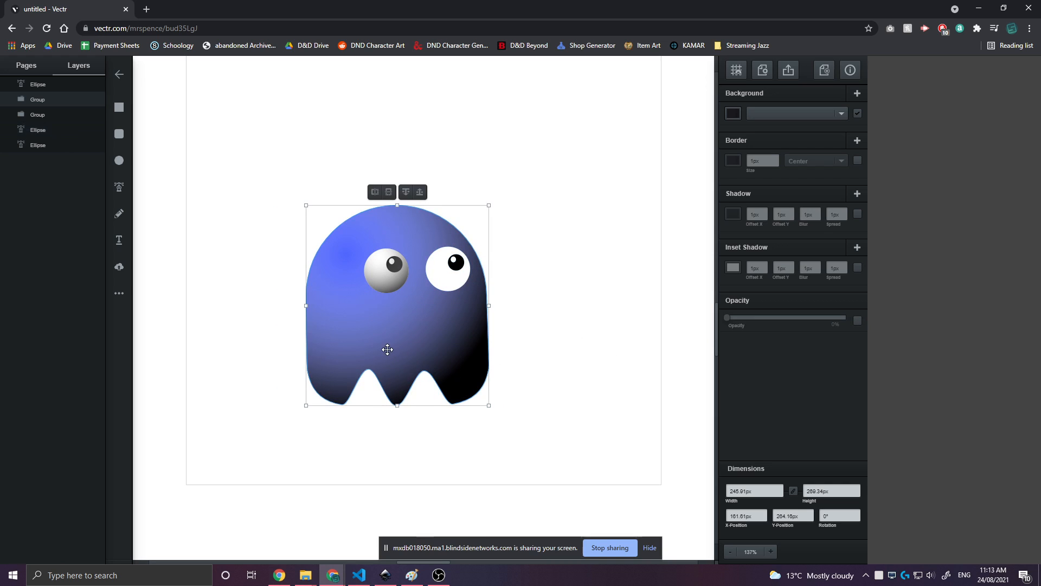
left_click(355, 467)
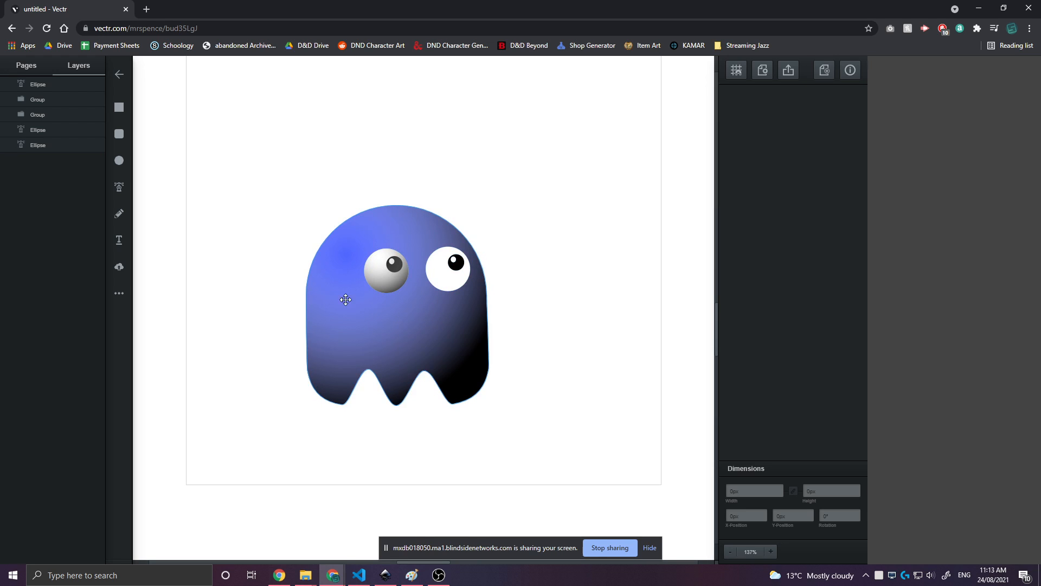
- Move both ghost body shapes clear of the eyes and group the left eye with its gradient circle
left_click_drag(332, 321, 388, 377)
left_click_drag(586, 353, 362, 431)
left_click_drag(474, 207, 579, 314)
right_click(541, 280)
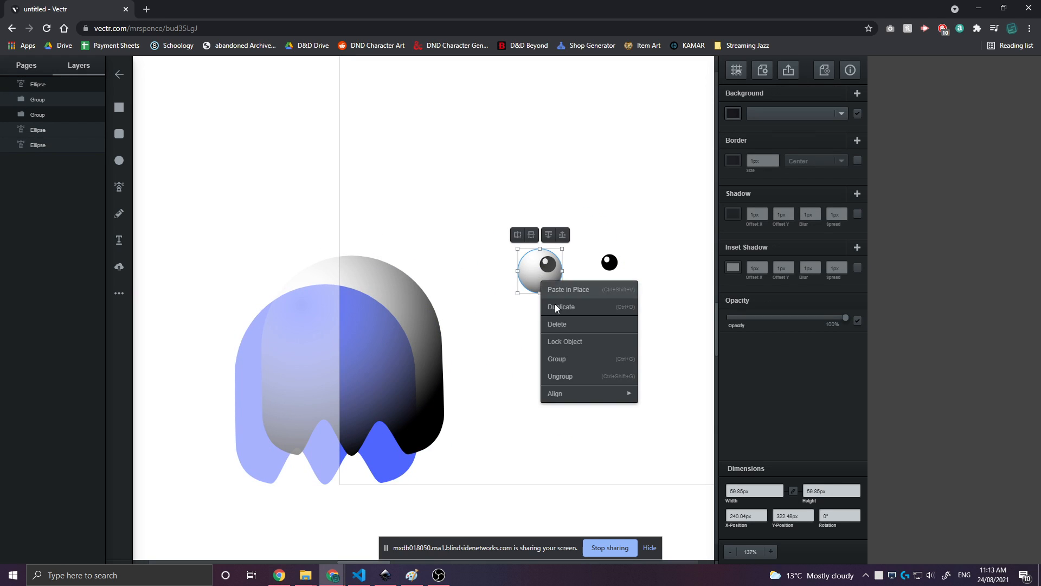
left_click(558, 362)
- Move the gradient shape and the blue body back behind the eyes, align them, and group the two body shapes
left_click_drag(337, 367, 553, 324)
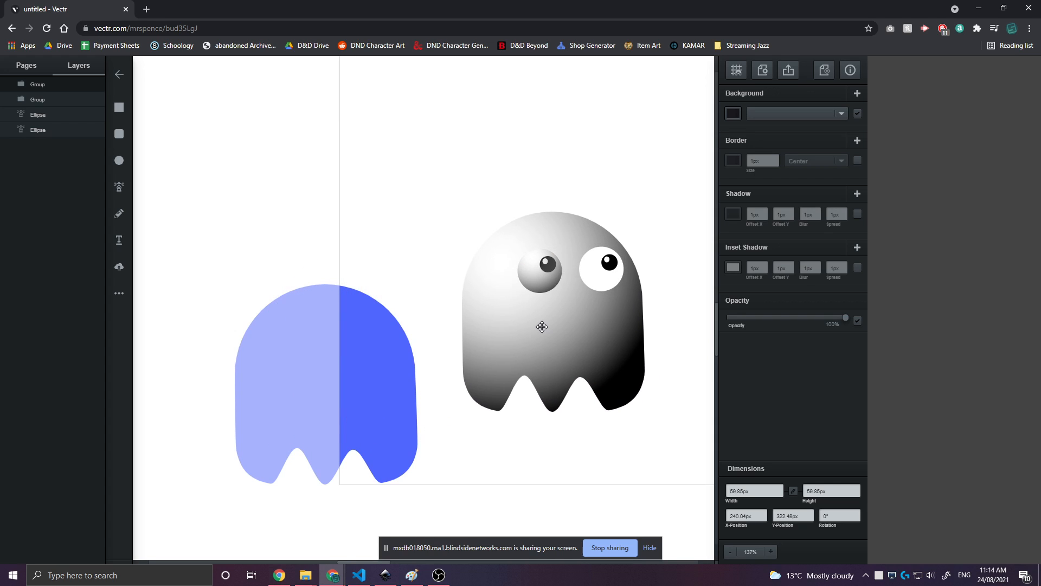
left_click_drag(374, 401, 594, 333)
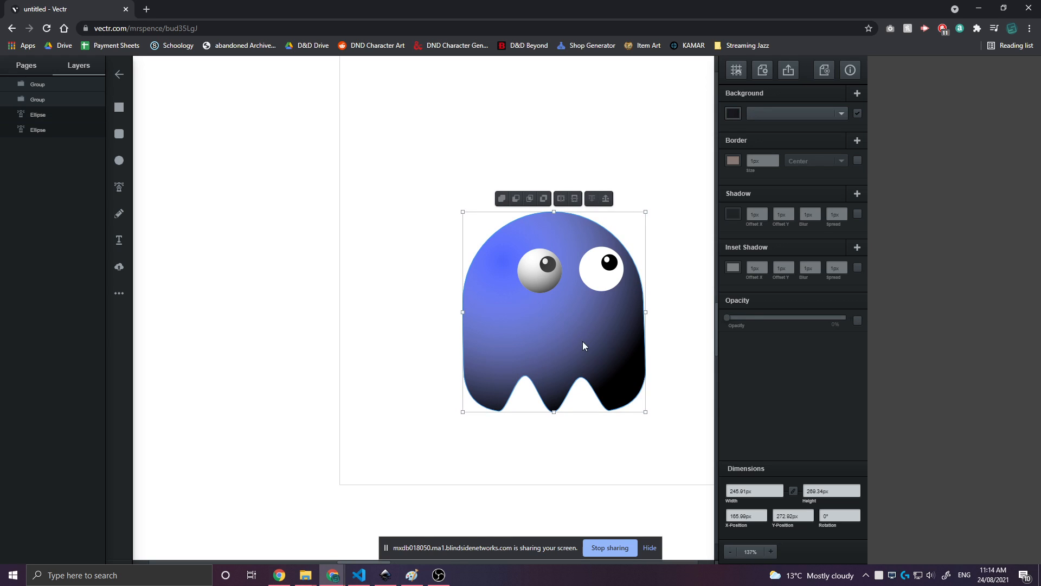
right_click(583, 340)
left_click(597, 422)
mouse_move(560, 331)
left_mouse_down()
mouse_move(556, 340)
mouse_move(465, 288)
mouse_move(471, 323)
mouse_move(587, 332)
mouse_move(570, 331)
left_mouse_up()
- Replace the unshaded right eye with a duplicate of the shaded left eye group and adjust the spacing between both eyes
left_click(603, 274)
key("Delete")
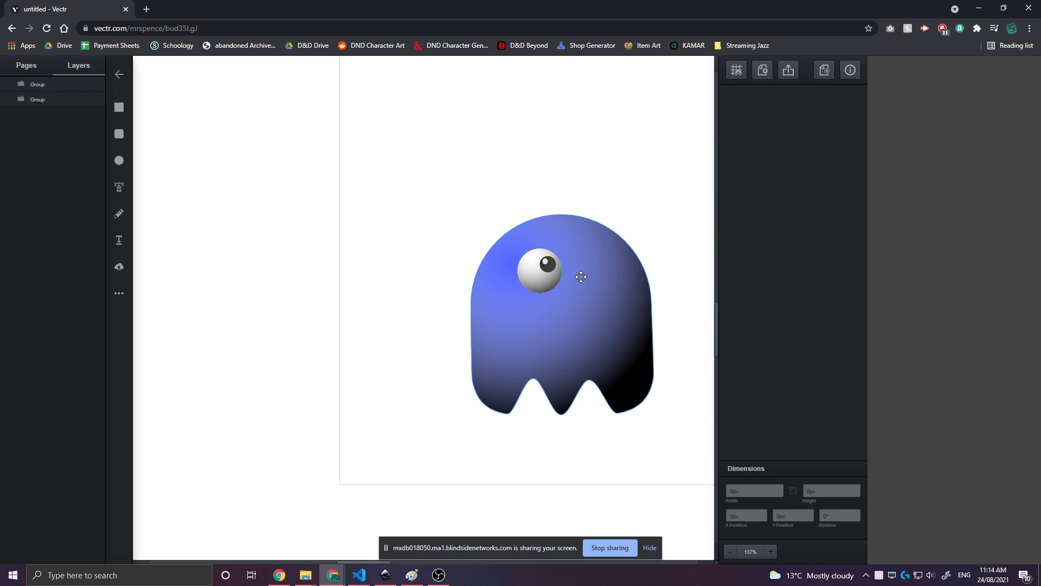
left_click(535, 281)
key("ctrl+d")
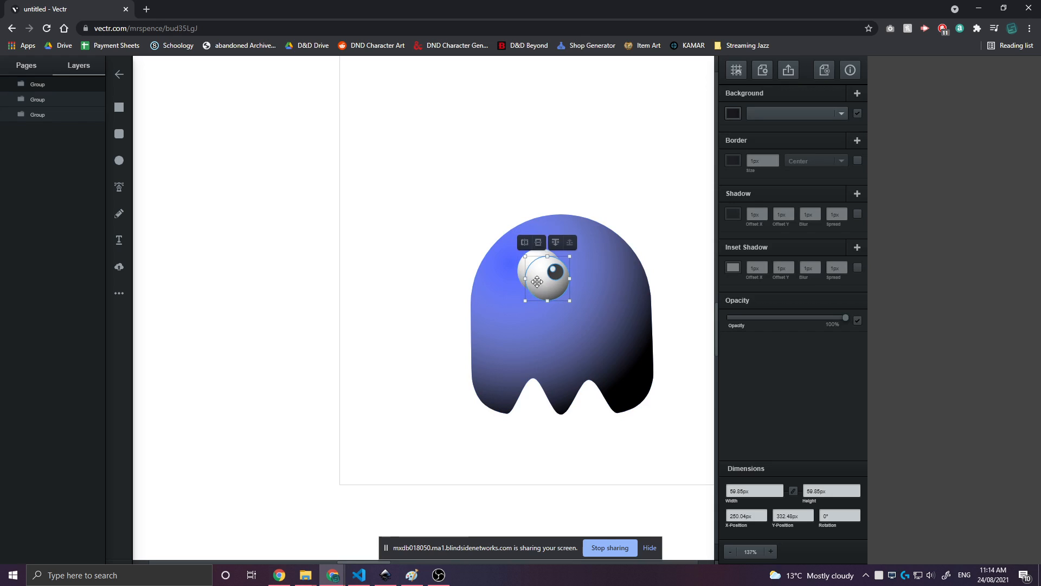
left_click_drag(551, 291, 611, 284)
left_click_drag(545, 282, 556, 284)
left_click(417, 344)
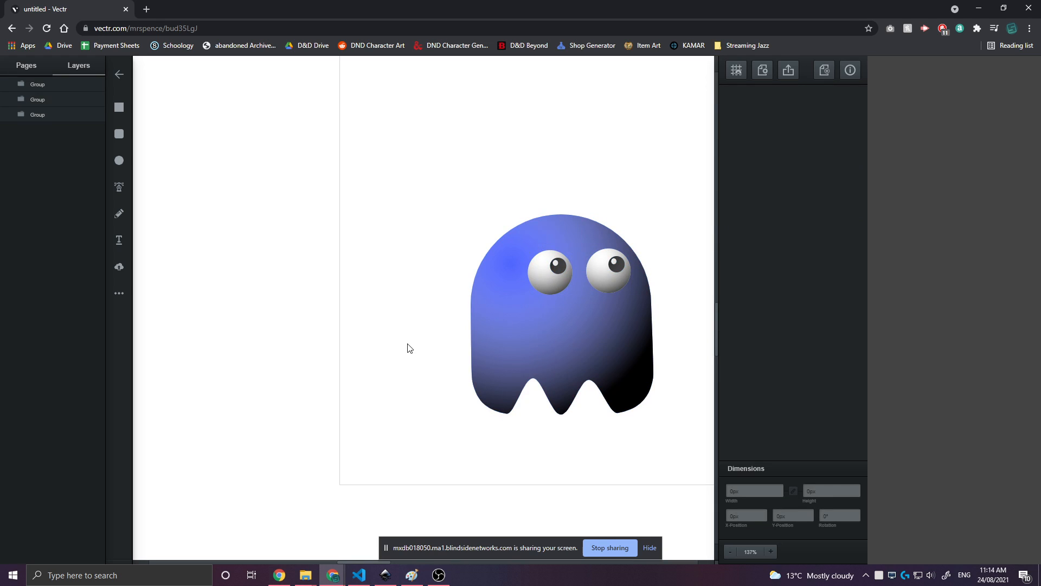
- Select both eye groups and move them together slightly lower and to the right on the ghost's body
scroll(384, 344, "right", 3)
scroll(382, 344, "right", 5)
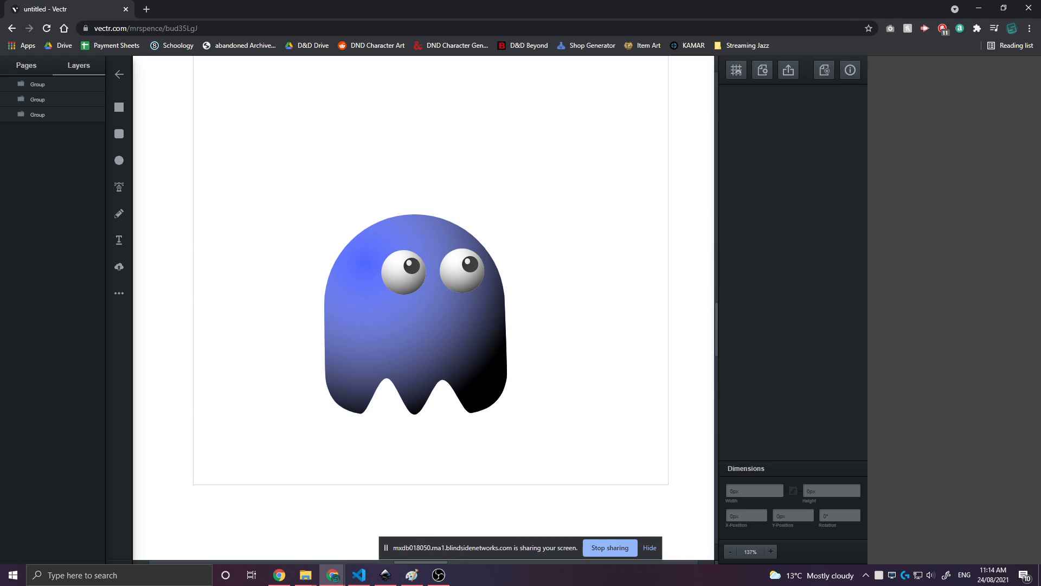
left_click(462, 288)
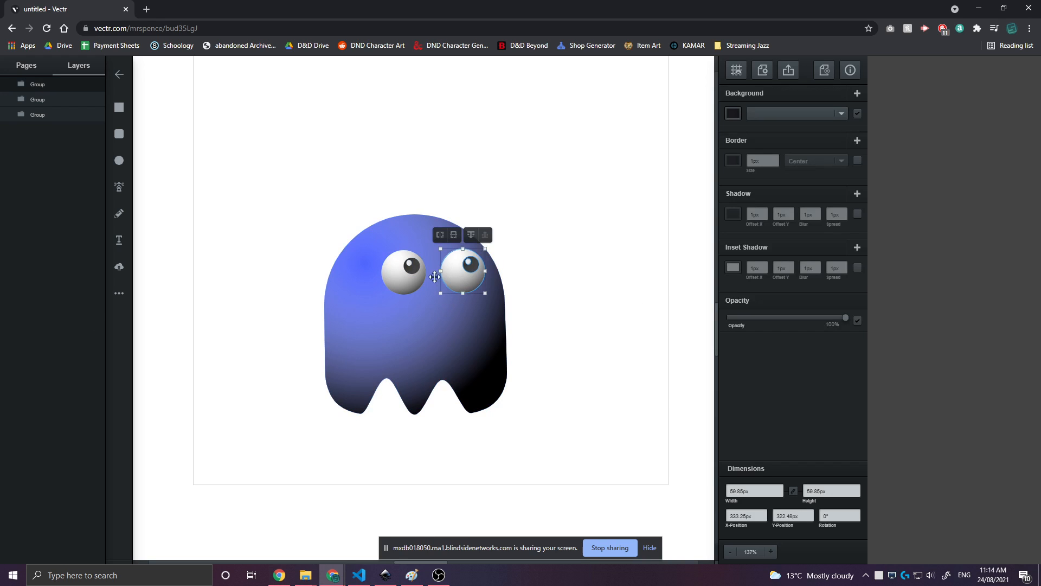
left_click(394, 285, "shift")
left_click_drag(393, 286, 405, 313)
left_click(282, 313)
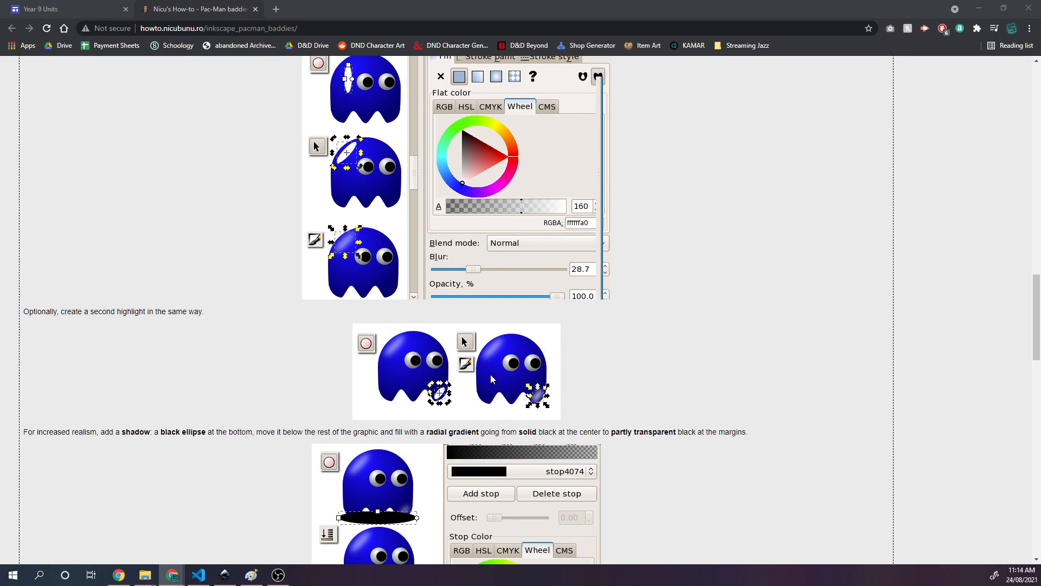
- Following the tutorial's highlight step, draw a white ellipse about 23 × 63 px, rotated about 42°, on the ghost's upper-left edge
scroll(365, 526, "down", 3)
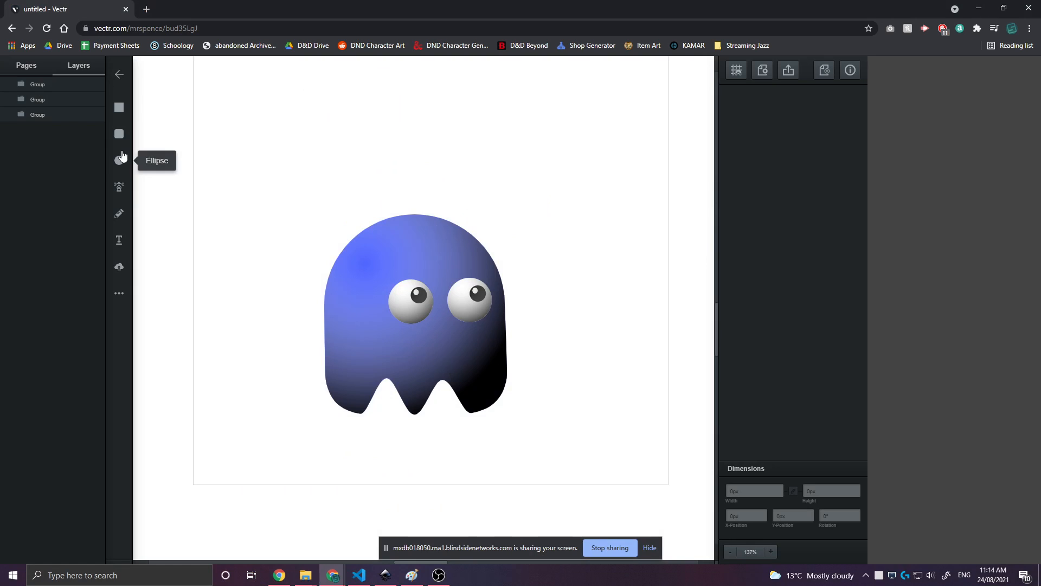
left_click(121, 159)
left_click(329, 222)
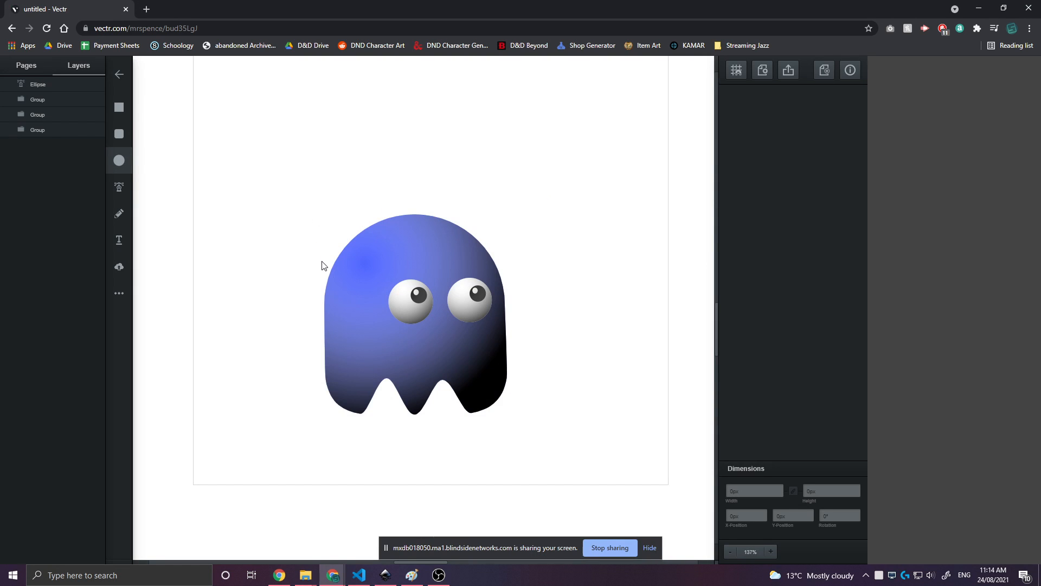
left_click_drag(304, 214, 322, 262)
left_click(284, 217)
left_click(322, 234)
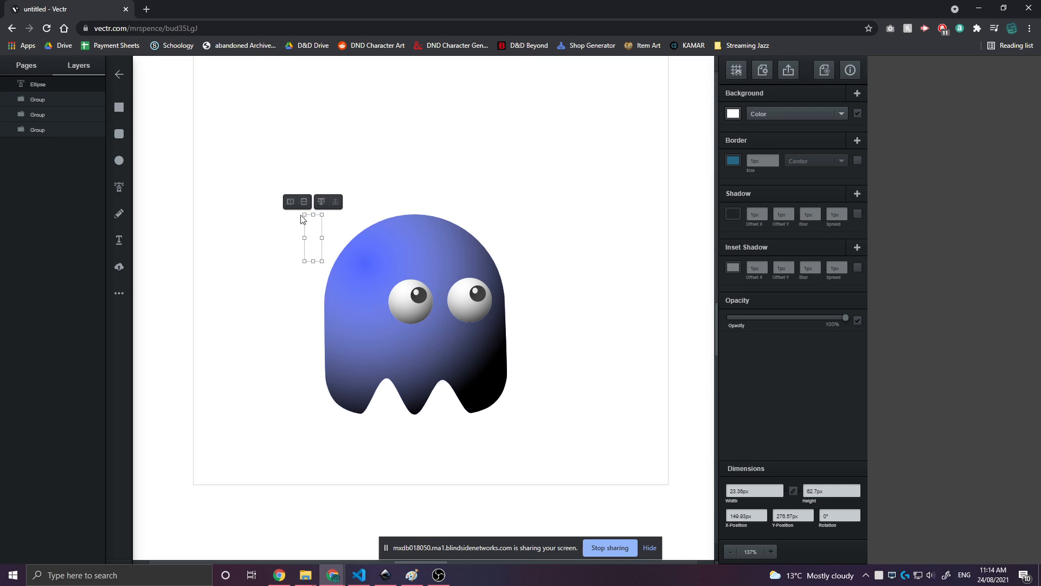
left_click_drag(326, 212, 379, 247)
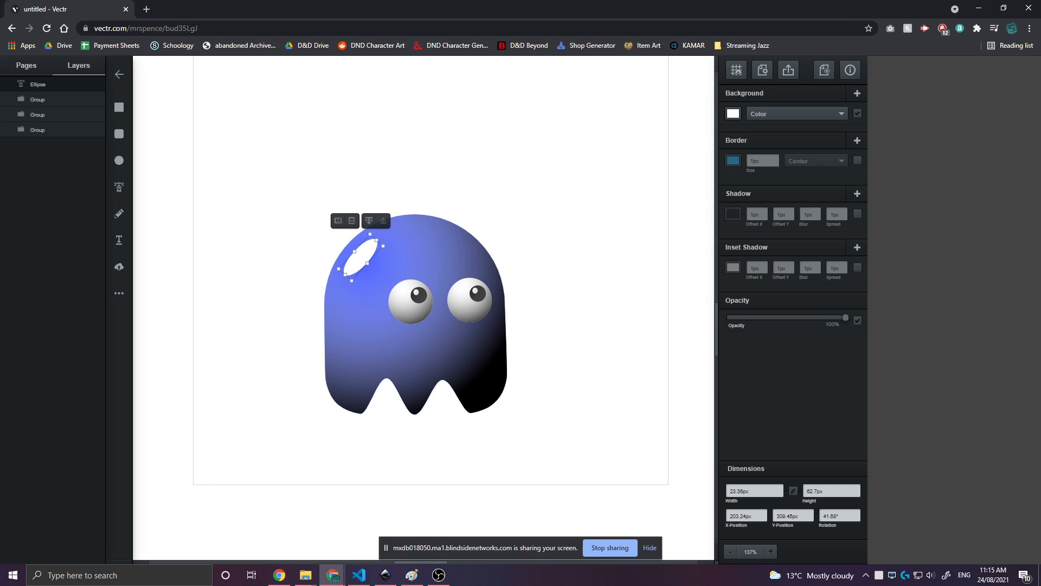
- Fill the highlight ellipse with a radial gradient, try 0% opacity on its first stop, and make that stop opaque black
left_click(786, 115)
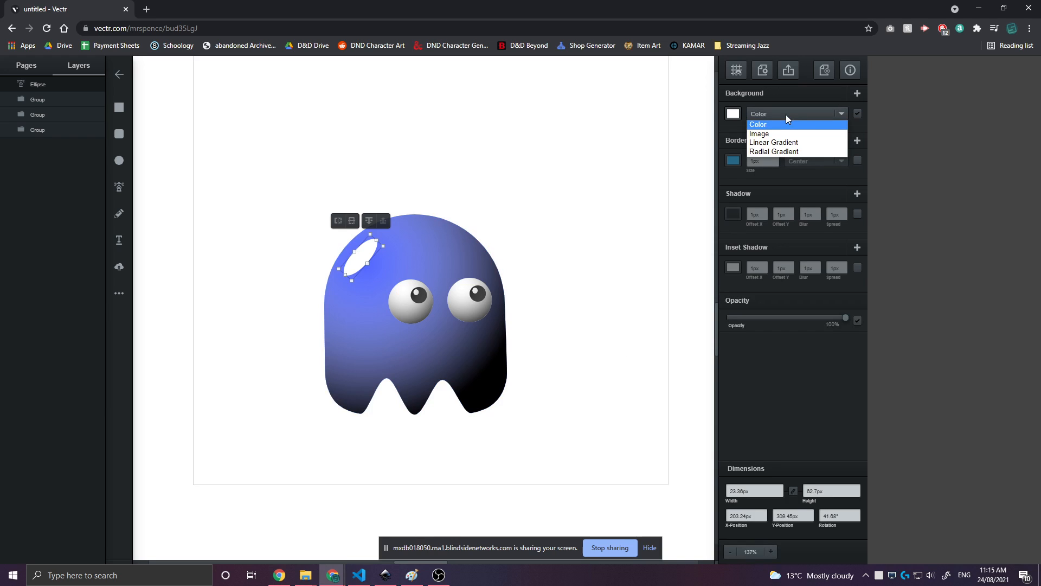
left_click(786, 151)
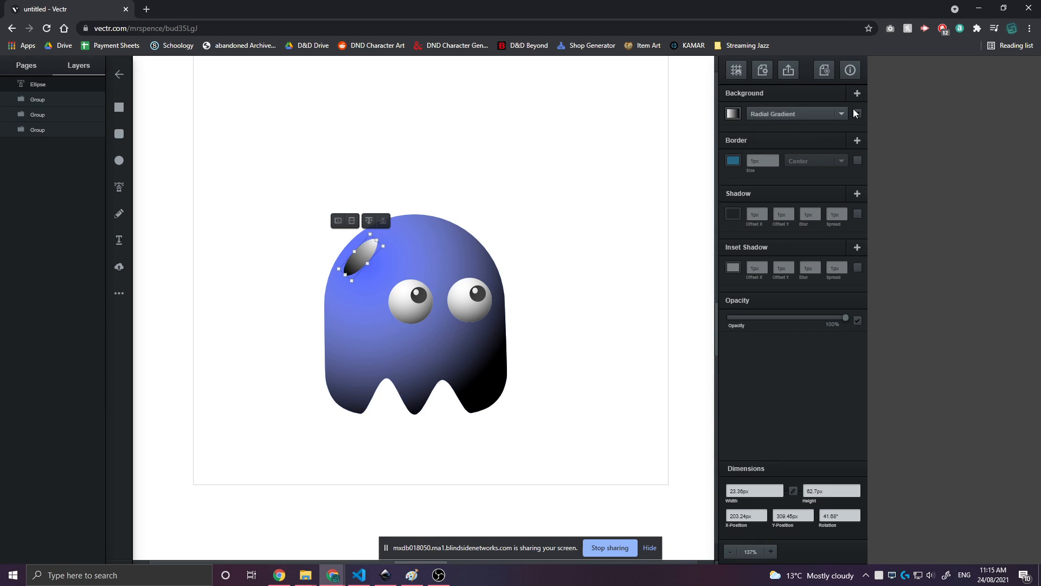
left_click(735, 115)
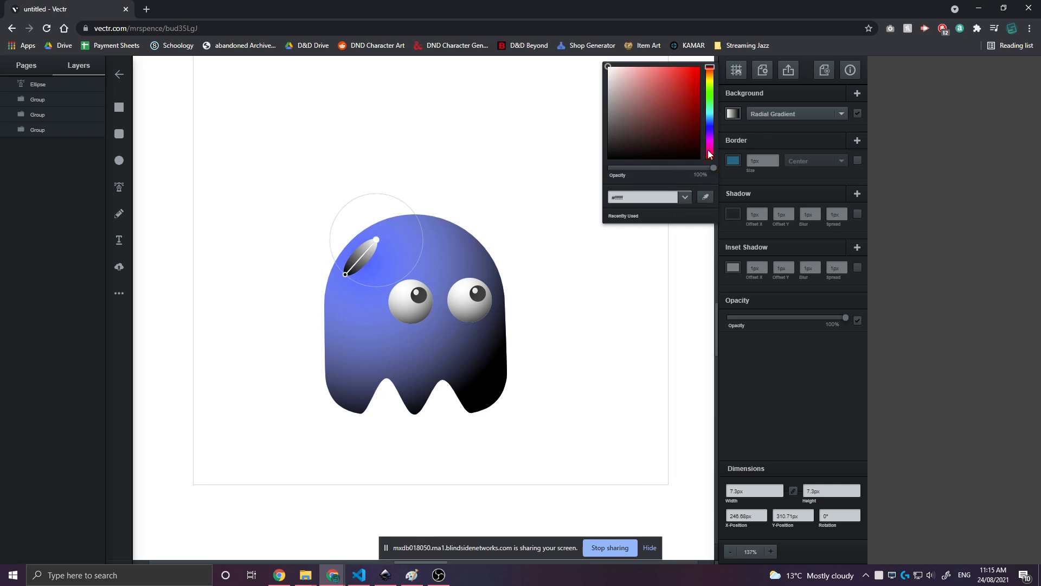
left_click_drag(712, 167, 608, 168)
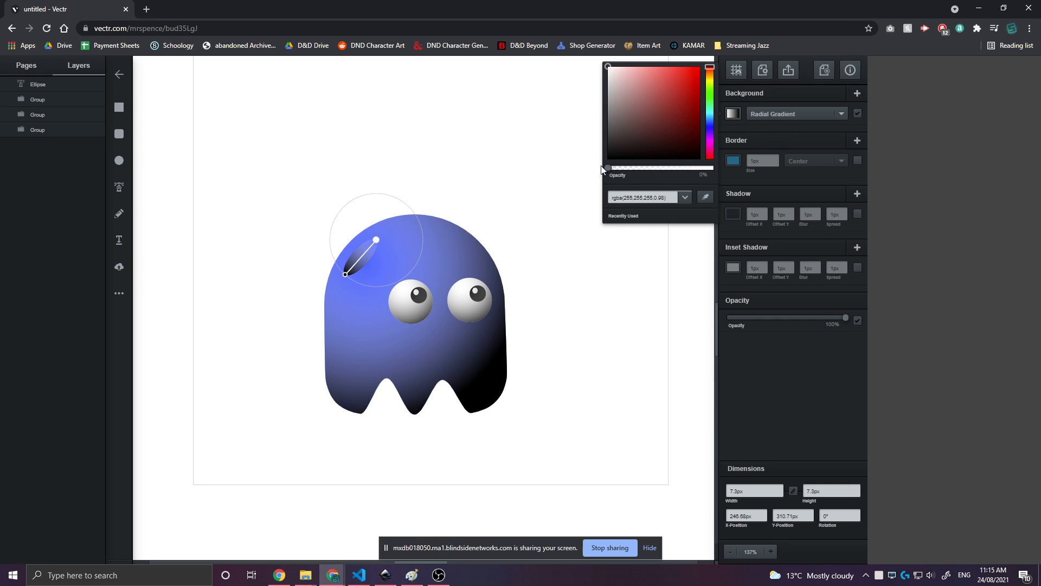
left_click_drag(379, 239, 379, 241)
mouse_move(614, 92)
left_mouse_down()
mouse_move(608, 160)
mouse_move(831, 183)
left_mouse_up()
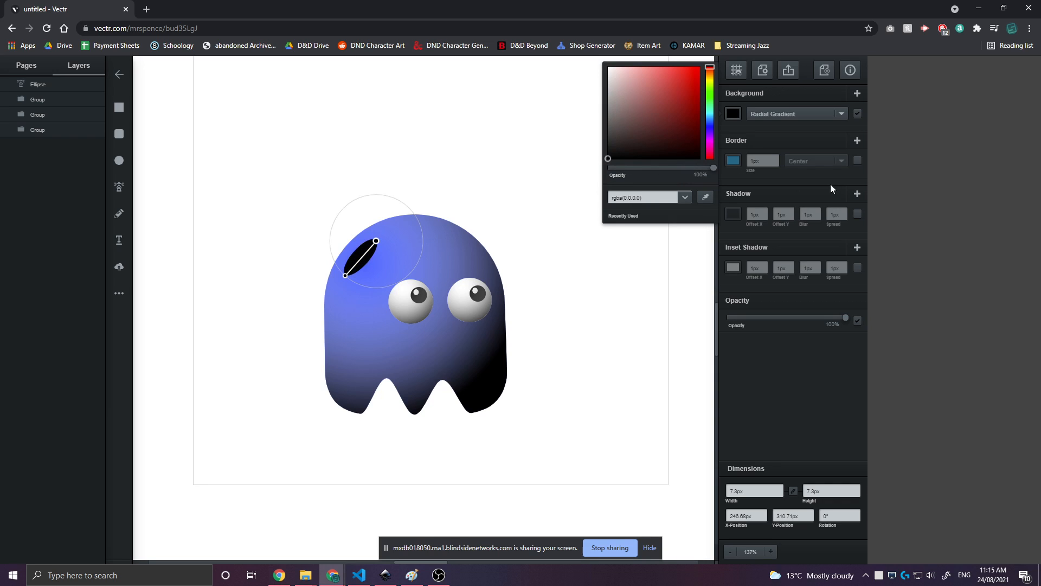
- Set the gradient's outer stop to 0% opacity, centre the gradient on the highlight ellipse, and shorten its radius
left_click(344, 276)
left_click(700, 158)
left_click_drag(714, 167, 539, 179)
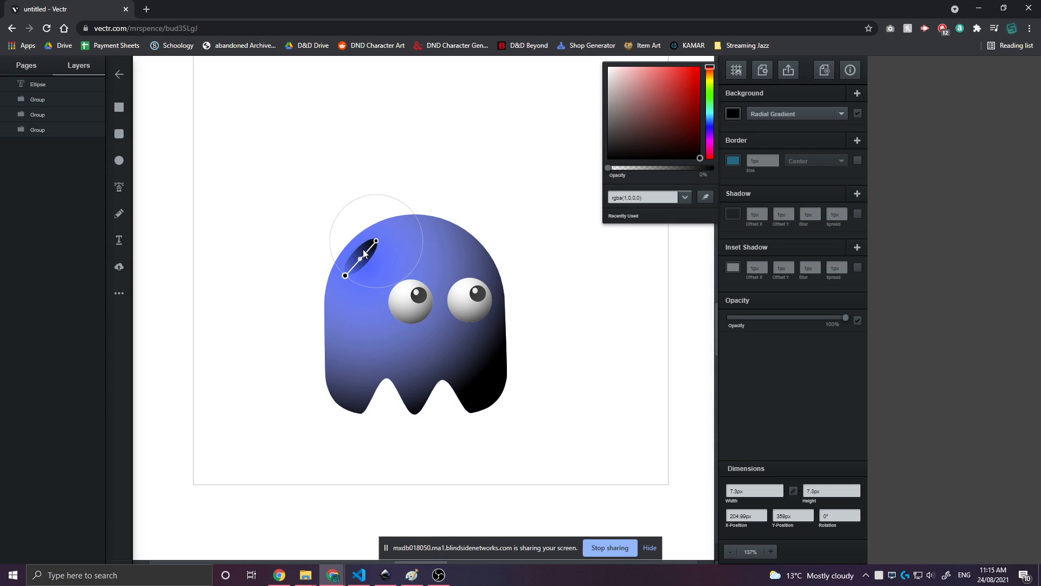
left_click_drag(377, 242, 363, 258)
left_click(330, 292)
left_click_drag(330, 291, 352, 273)
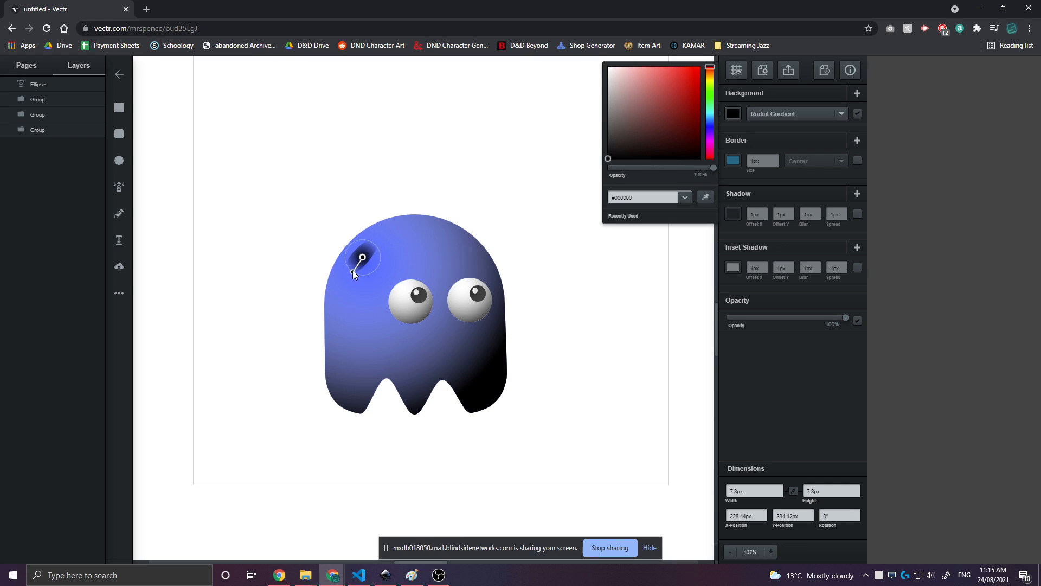
left_click(354, 269)
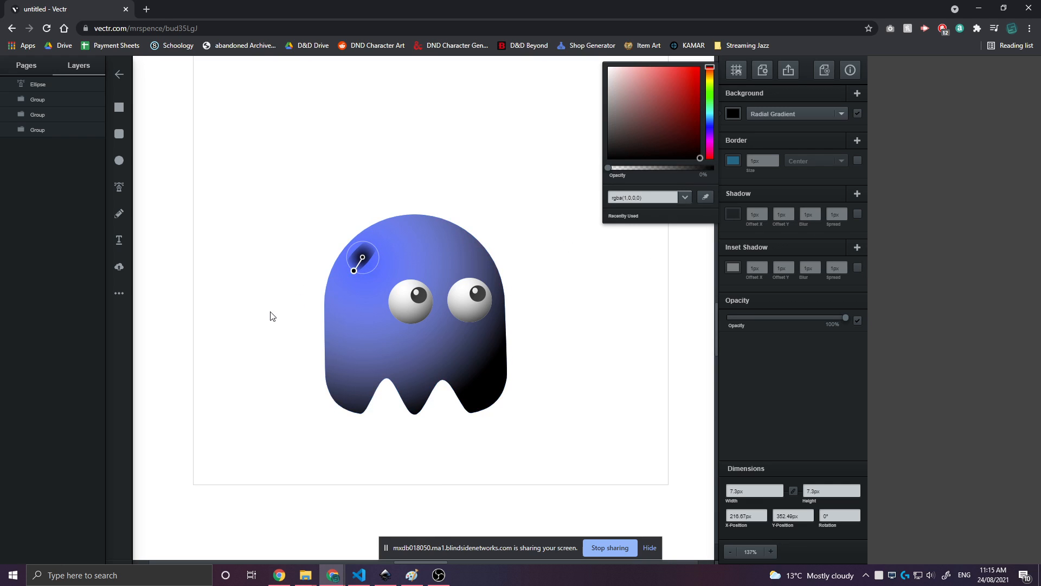
- Enlarge the rotated highlight ellipse to about 47 × 88 px and position it on the ghost's upper-left area
left_click(272, 317)
left_click(374, 254)
left_click_drag(352, 281, 367, 263)
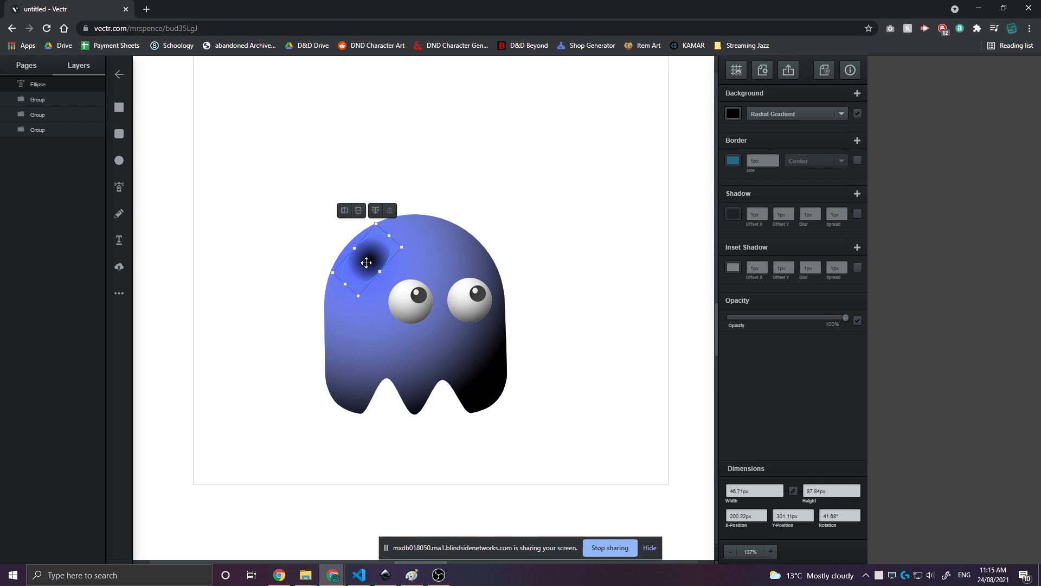
- Set the highlight gradient's centre stop to opaque white and its outer stop to white at 0% opacity, with a smaller radius
left_click(732, 114)
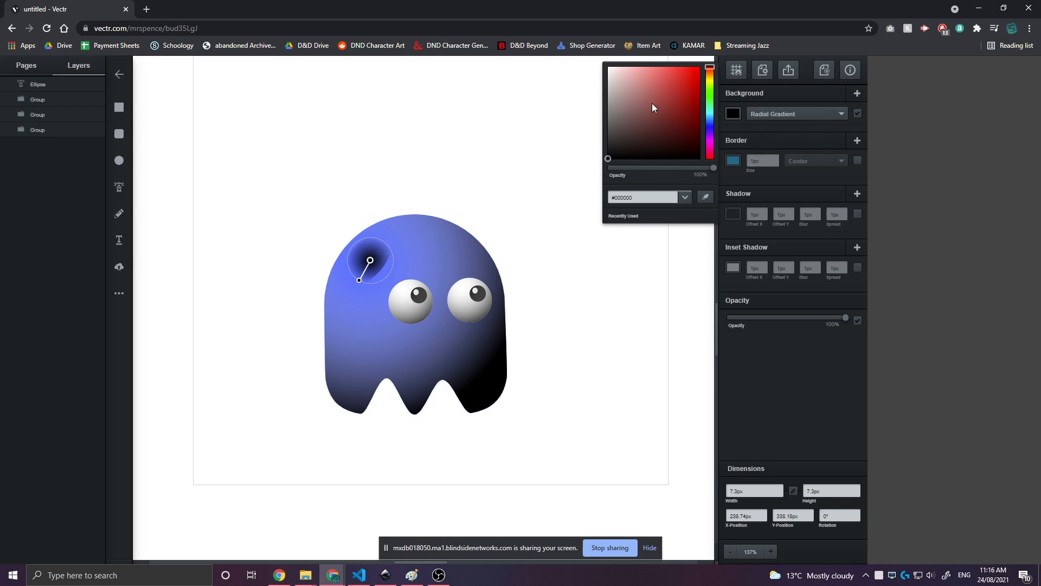
left_click_drag(652, 107, 603, 63)
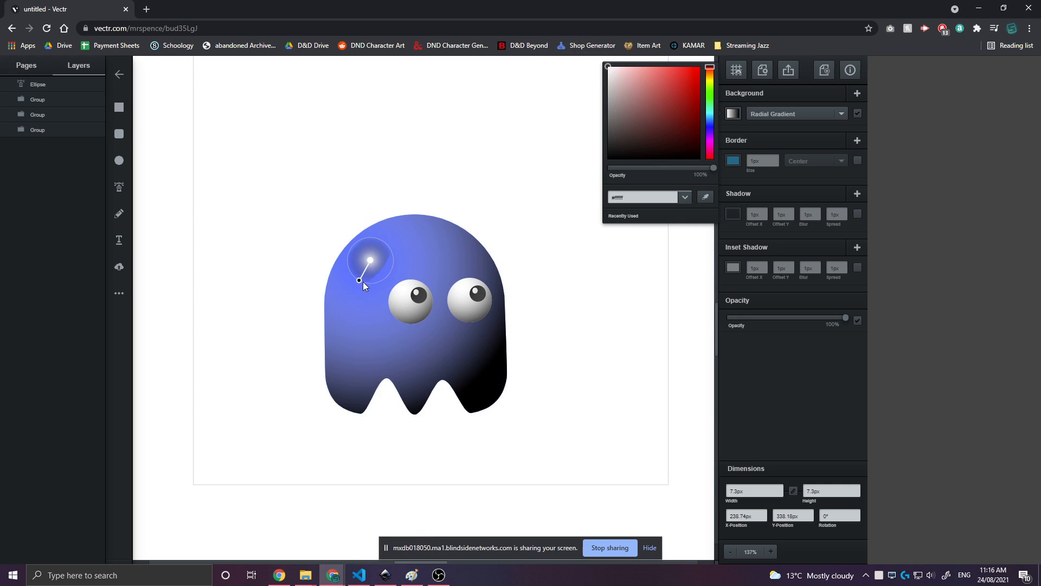
left_click_drag(358, 279, 354, 278)
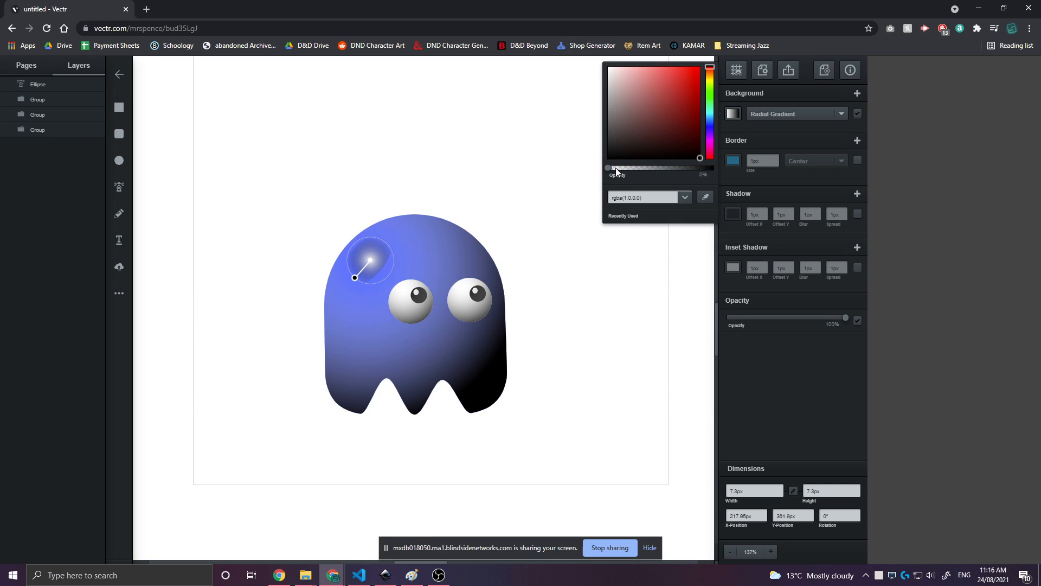
left_click_drag(623, 113, 606, 64)
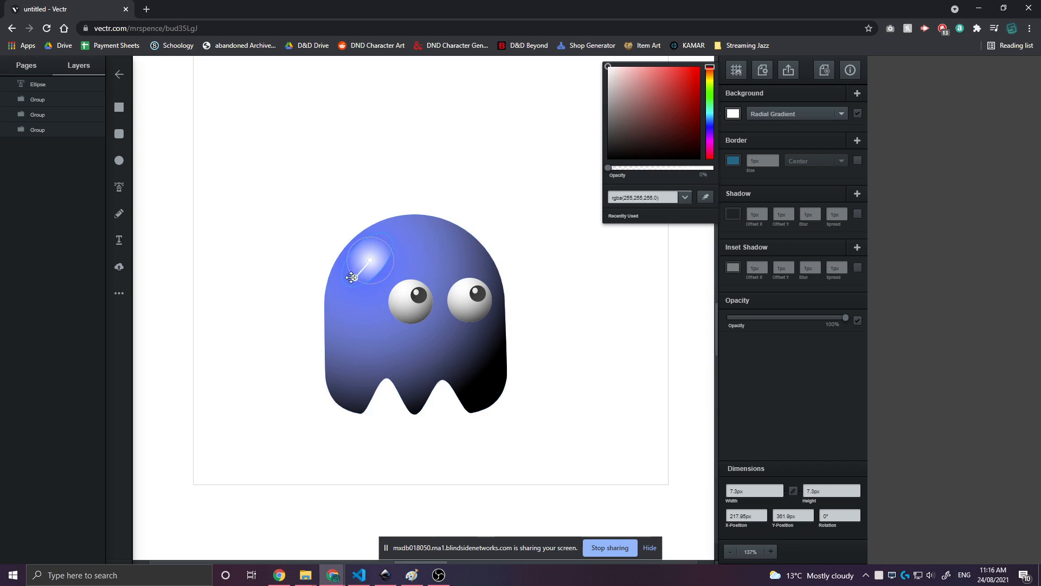
mouse_move(356, 276)
left_mouse_down()
mouse_move(347, 281)
mouse_move(357, 270)
left_mouse_up()
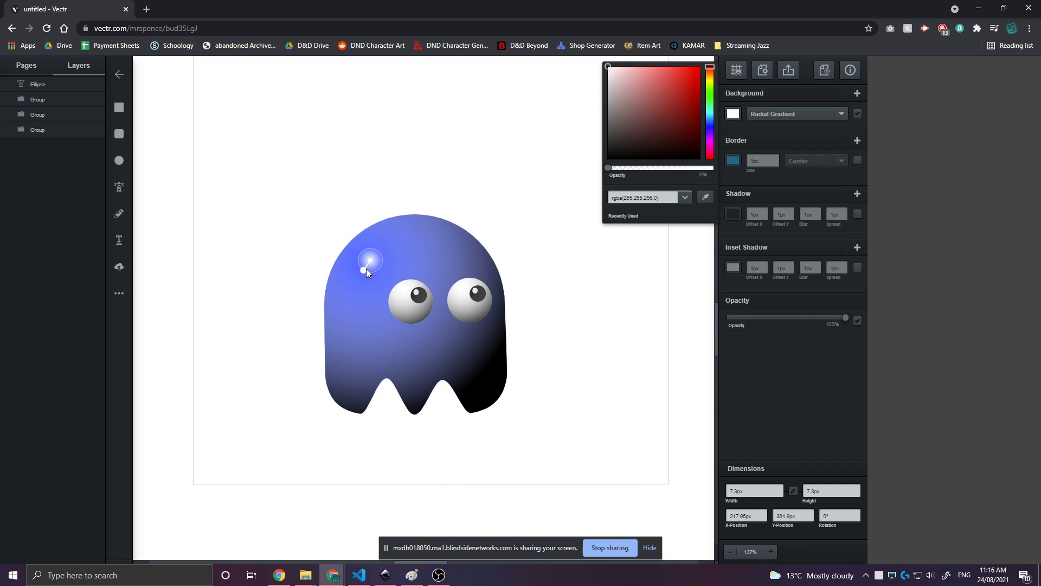
left_click(255, 293)
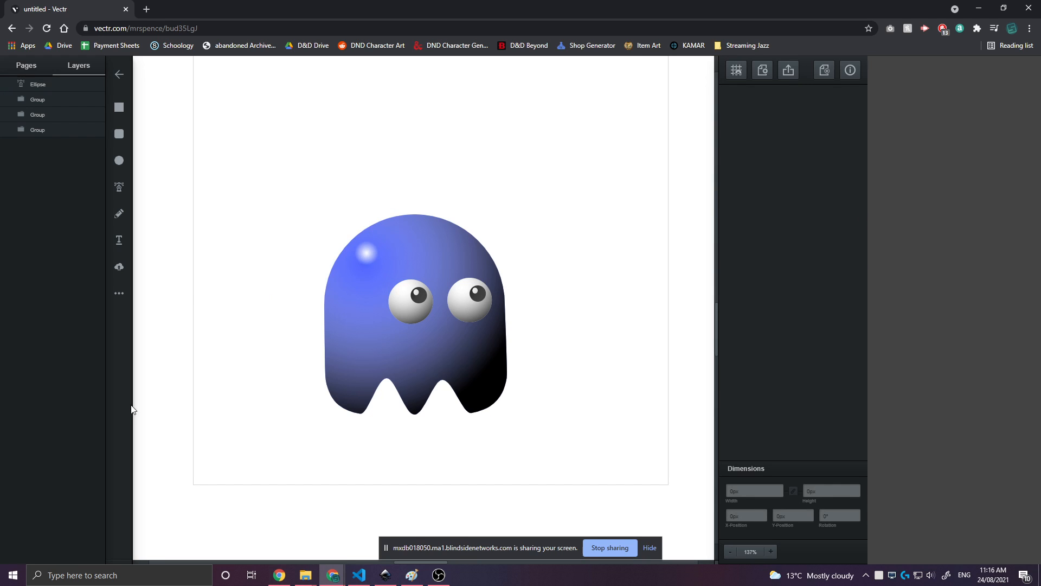
- Stretch the highlight ellipse along its tilted axis and widen it to about 84 × 297 px
left_click(360, 253)
left_click_drag(340, 275, 274, 330)
left_click_drag(334, 292, 366, 268)
left_click_drag(314, 321, 256, 356)
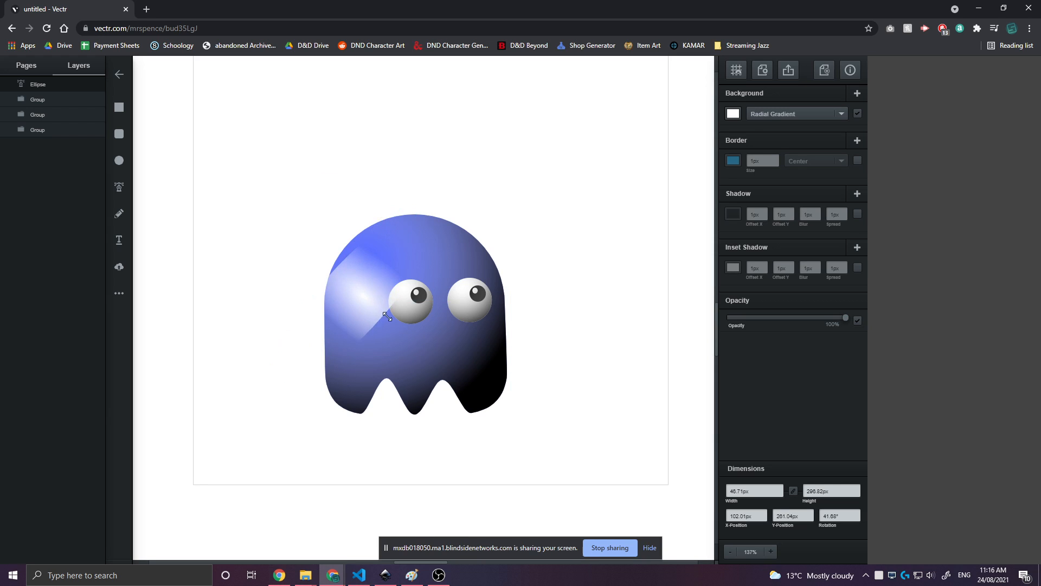
left_click_drag(401, 327, 378, 316)
double_click(358, 301)
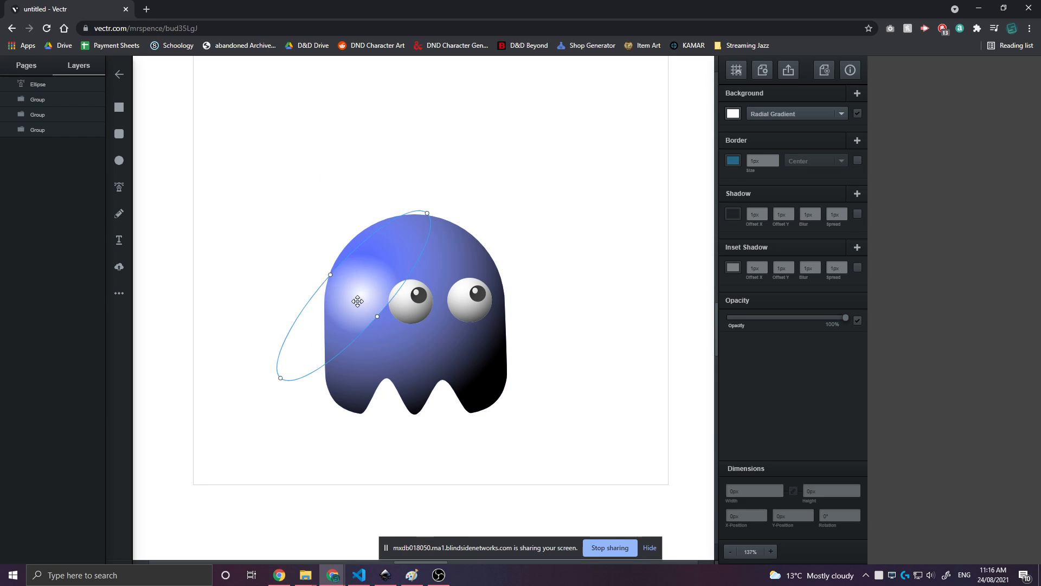
left_click(237, 318)
left_click(360, 295)
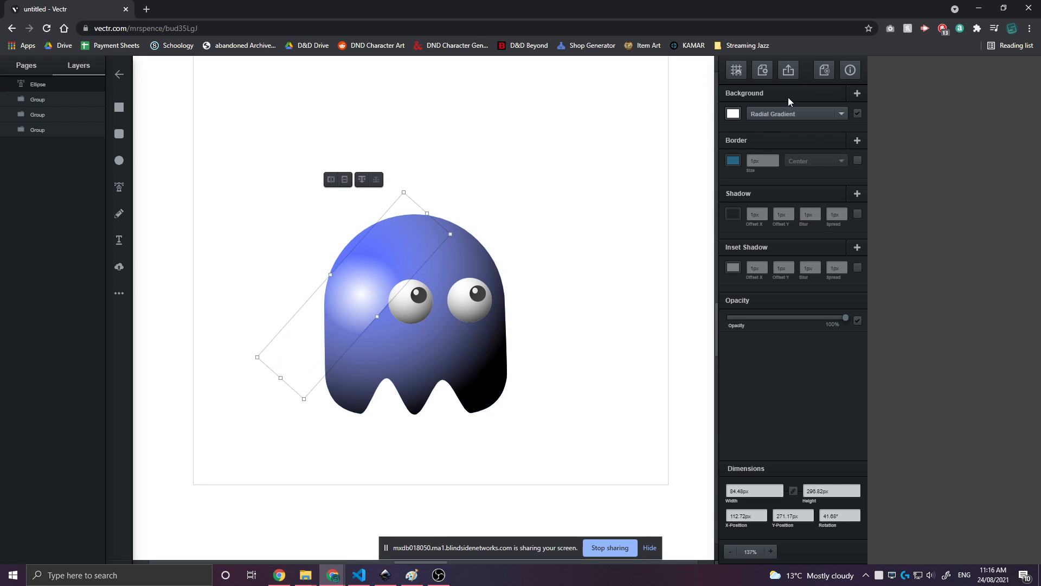
- Shrink the highlight gradient's radius and move the ellipse back to about X 124, Y 220 px over the ghost's upper left
left_click(733, 114)
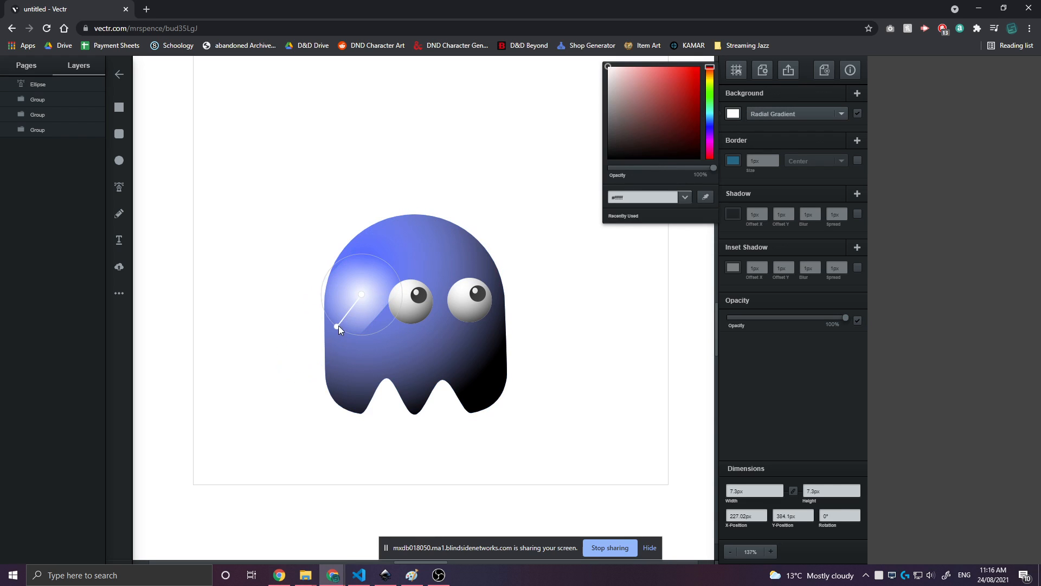
left_click_drag(340, 324, 359, 257)
left_click(347, 286)
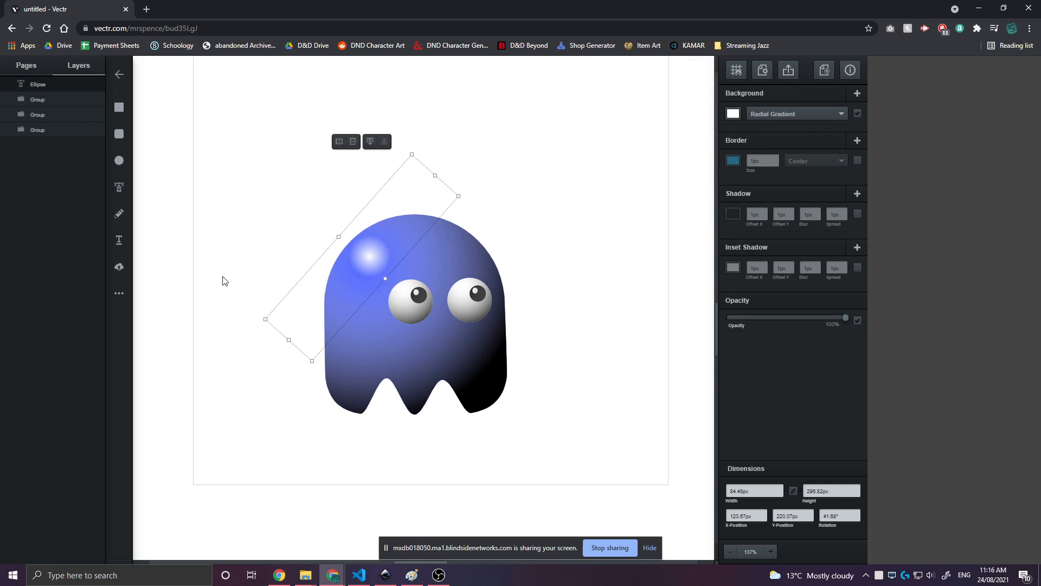
left_click(223, 279)
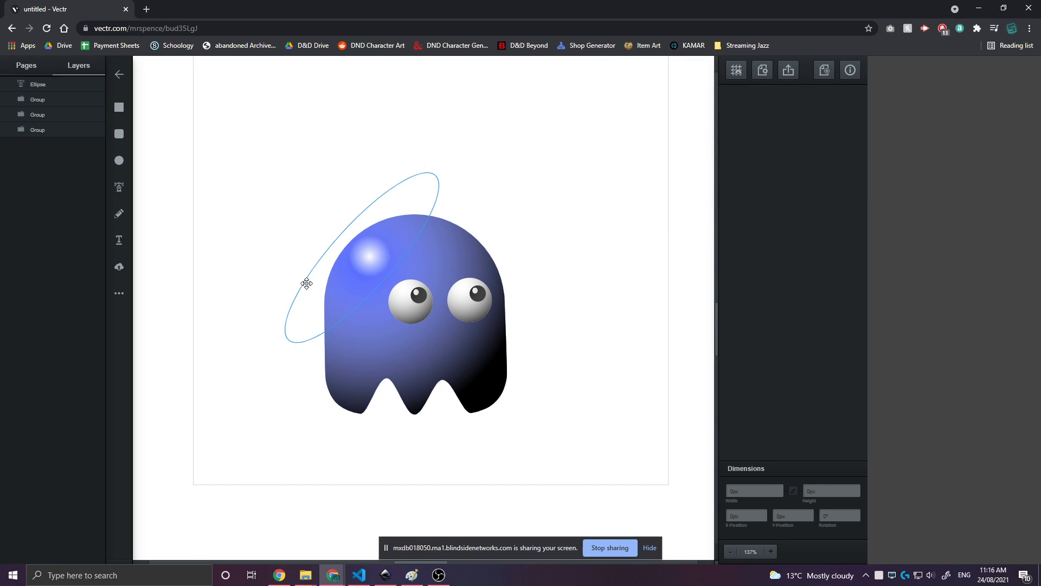
left_click(304, 281)
left_click(210, 435)
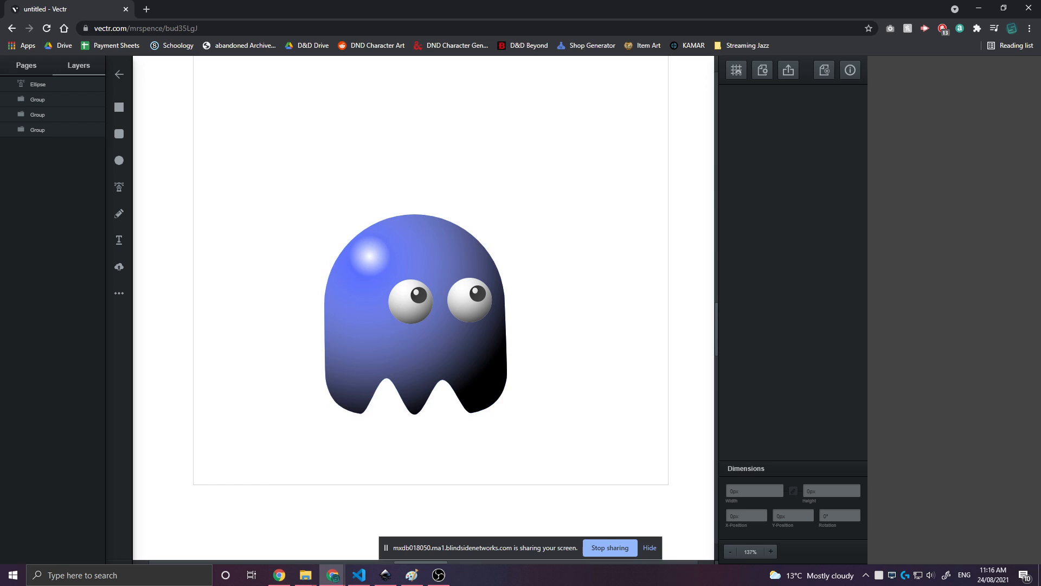
- Draw a flat ellipse about 306 × 12 px just beneath the ghost and fill it with black, #000000
left_click(119, 161)
mouse_move(311, 421)
left_mouse_down()
mouse_move(493, 438)
mouse_move(537, 430)
left_mouse_up()
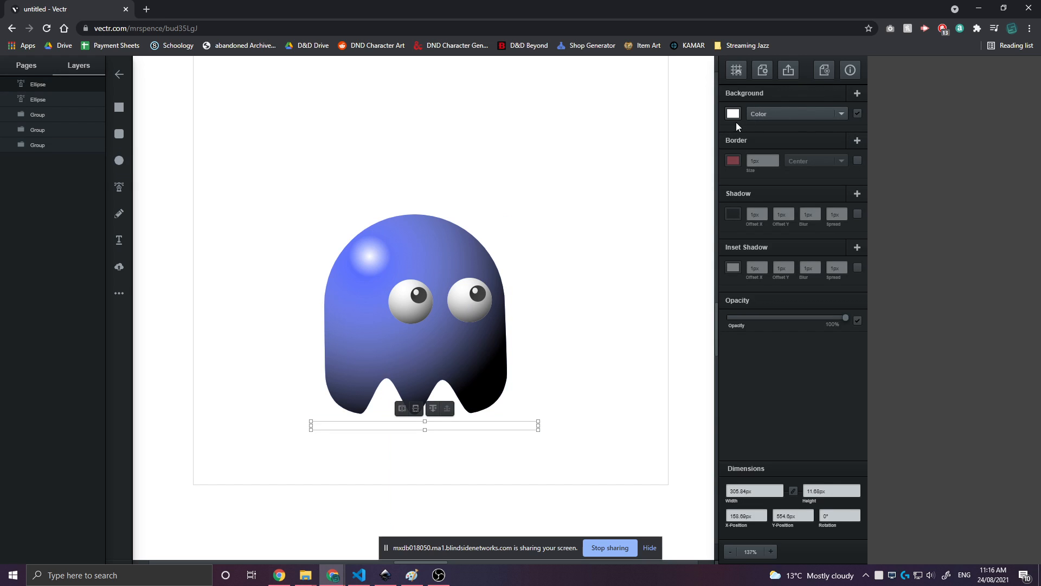
left_click(734, 115)
left_click_drag(626, 134, 484, 366)
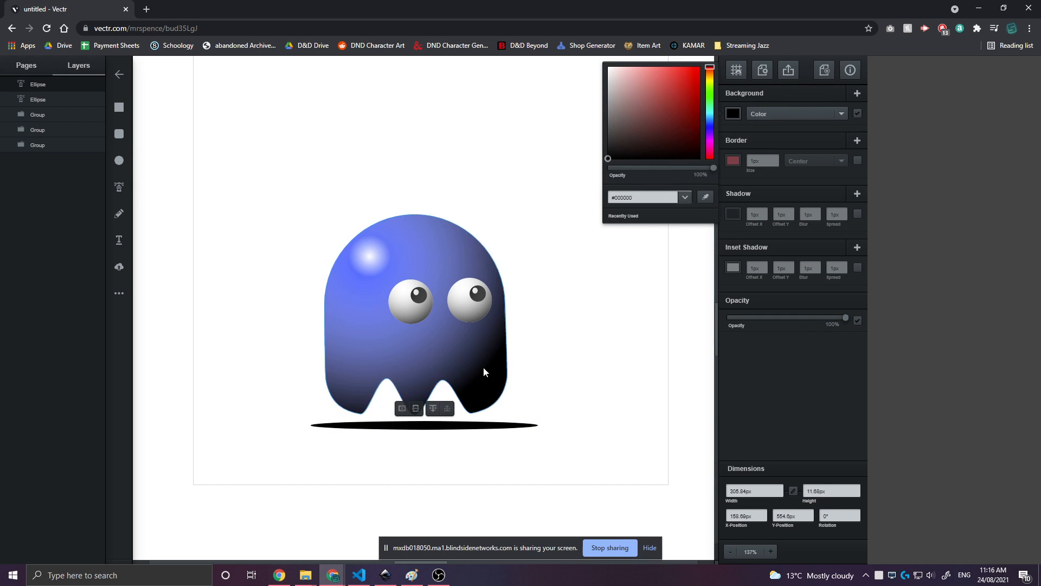
left_click(453, 469)
left_click(406, 428)
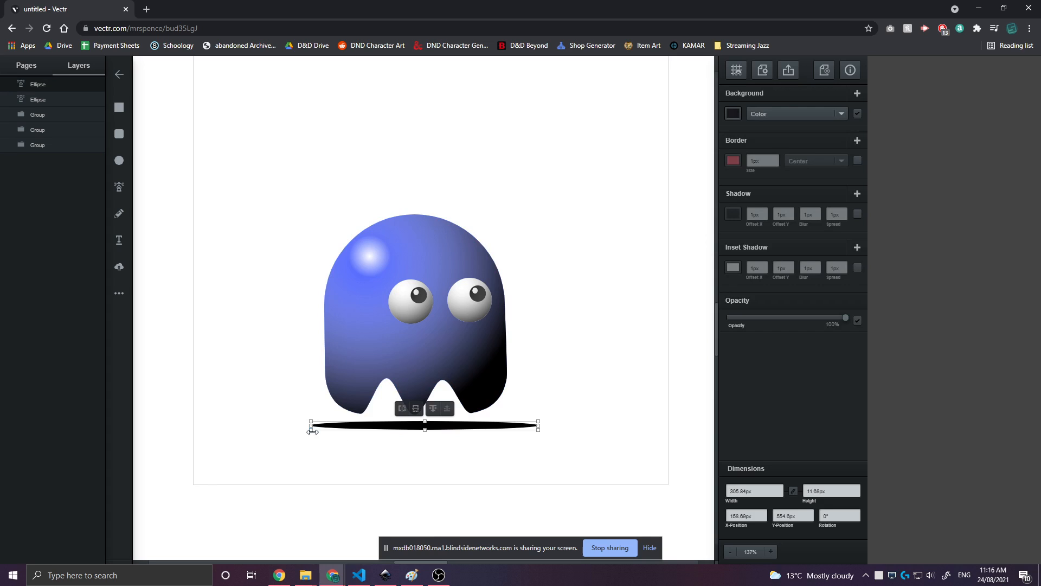
- Add a drop shadow to the black ellipse and raise its vertical offset to 13 px
left_click(793, 210)
left_click(793, 211)
left_click(793, 210)
left_click(792, 211)
left_click(793, 210)
left_click(793, 210)
left_click(793, 210)
left_click(792, 210)
left_click(793, 210)
left_click(793, 211)
left_click(793, 211)
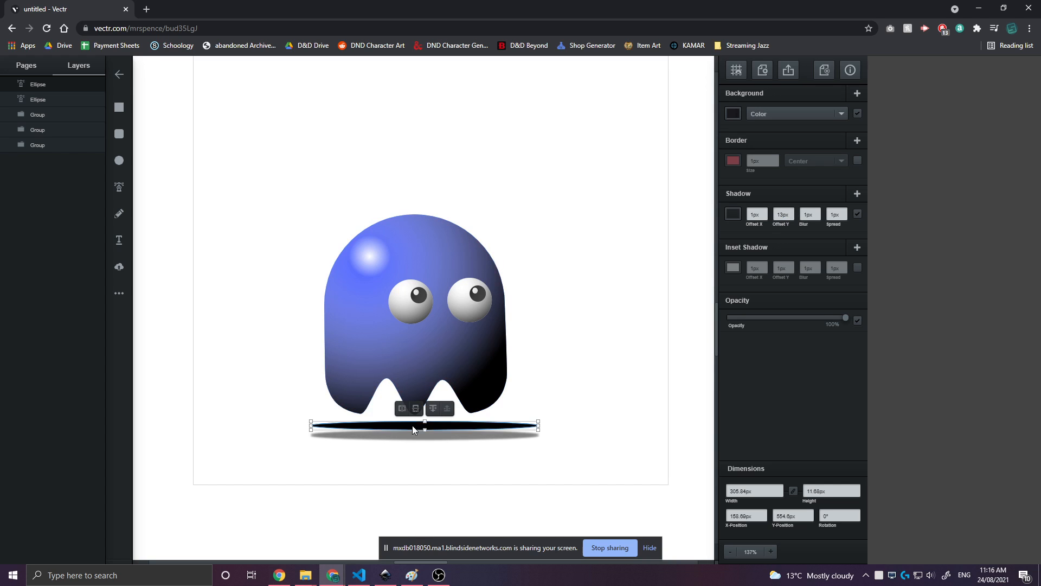
- Set the ellipse shadow's vertical offset to 1 px
double_click(782, 214)
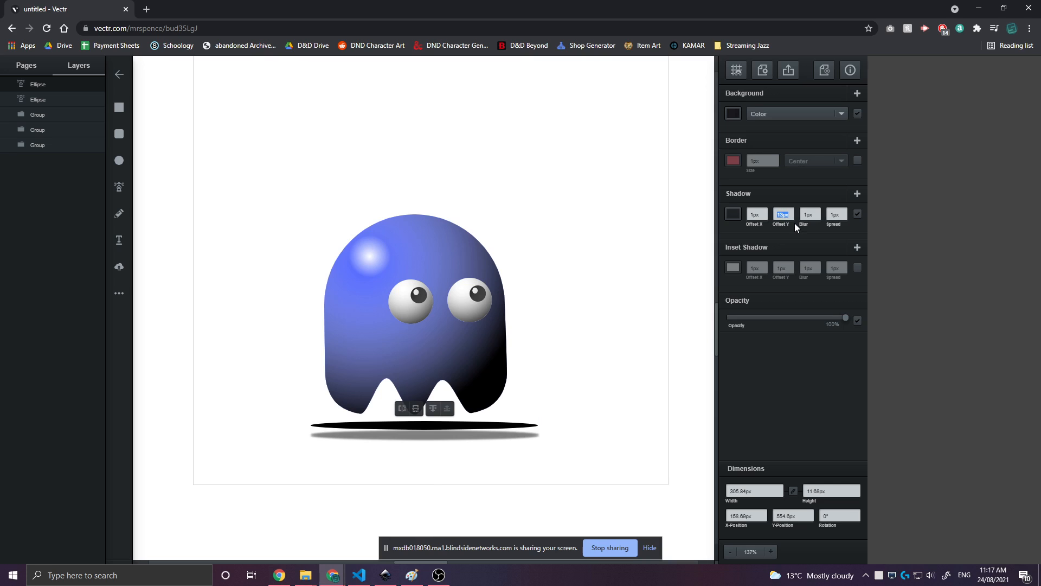
type("1")
key("Return")
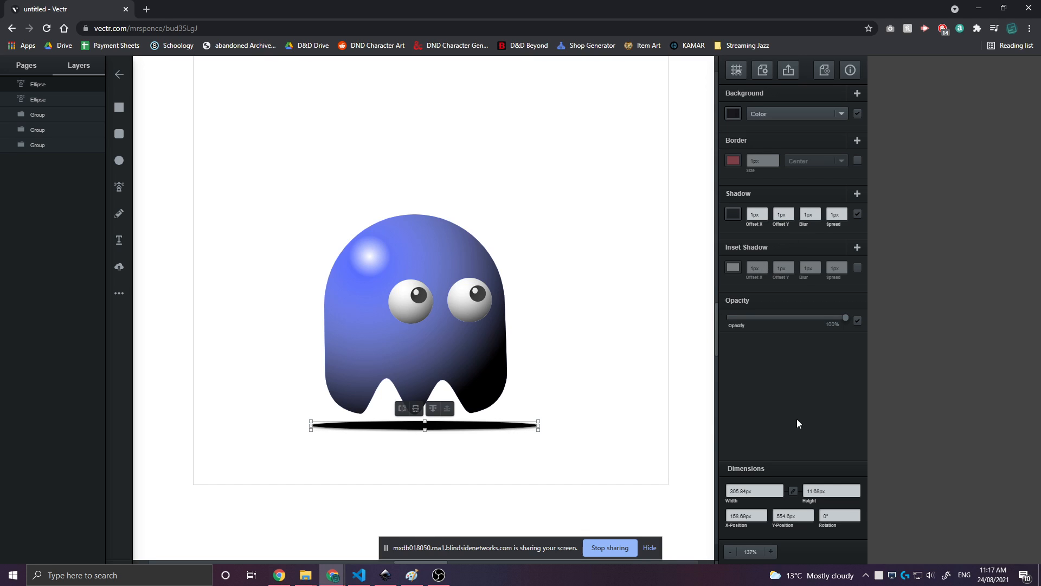
- Raise the blur of the ellipse's drop shadow to 31 px
left_click(819, 212)
left_click(818, 212)
left_click(819, 212)
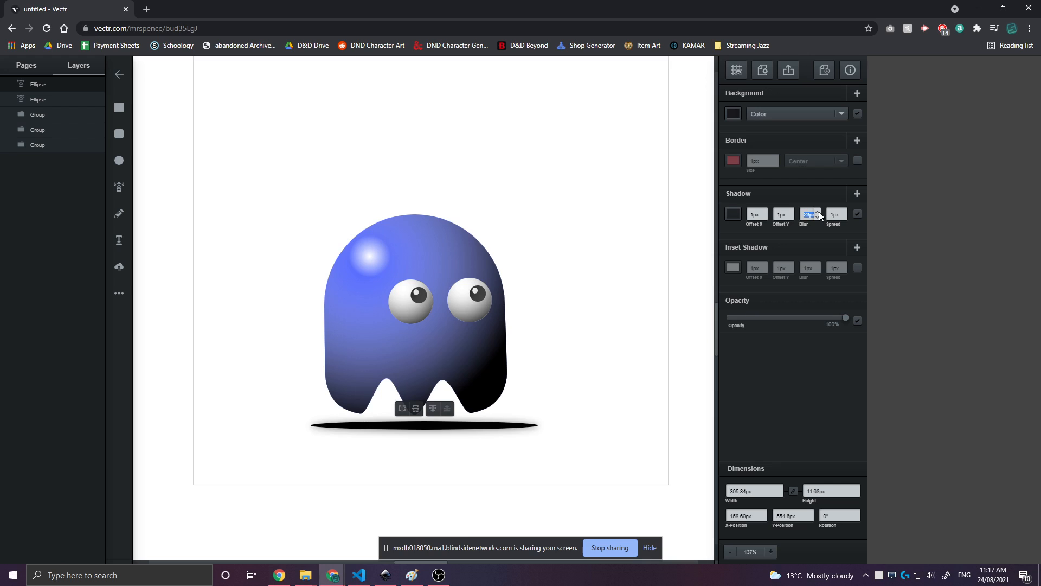
left_click(819, 212)
left_click(819, 212)
left_click(819, 212)
left_click(819, 212)
left_click(819, 212)
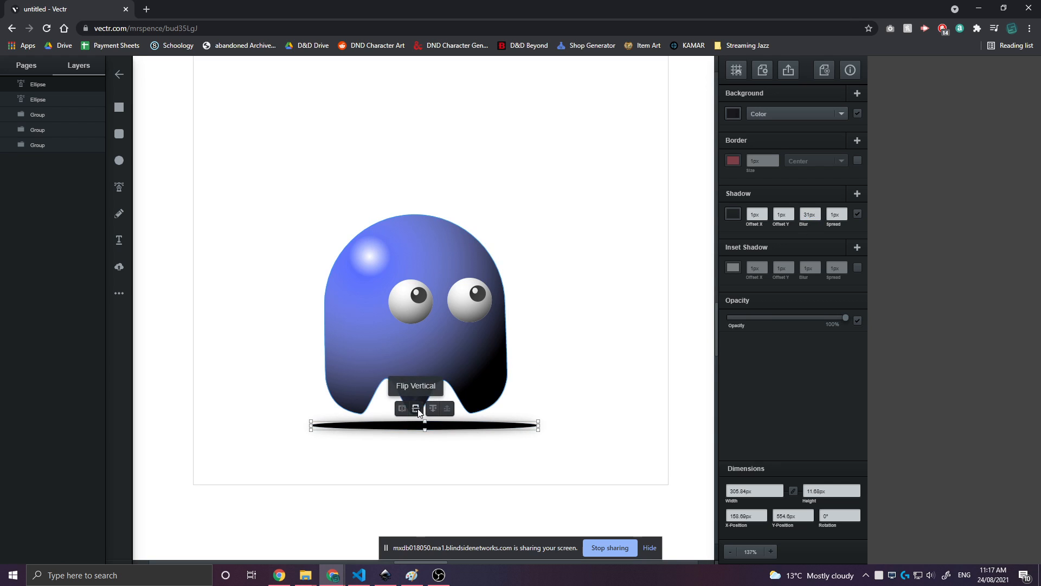
- Enlarge the ellipse to about 309 × 76 px and raise its shadow blur to 37 px
left_click_drag(311, 429, 309, 477)
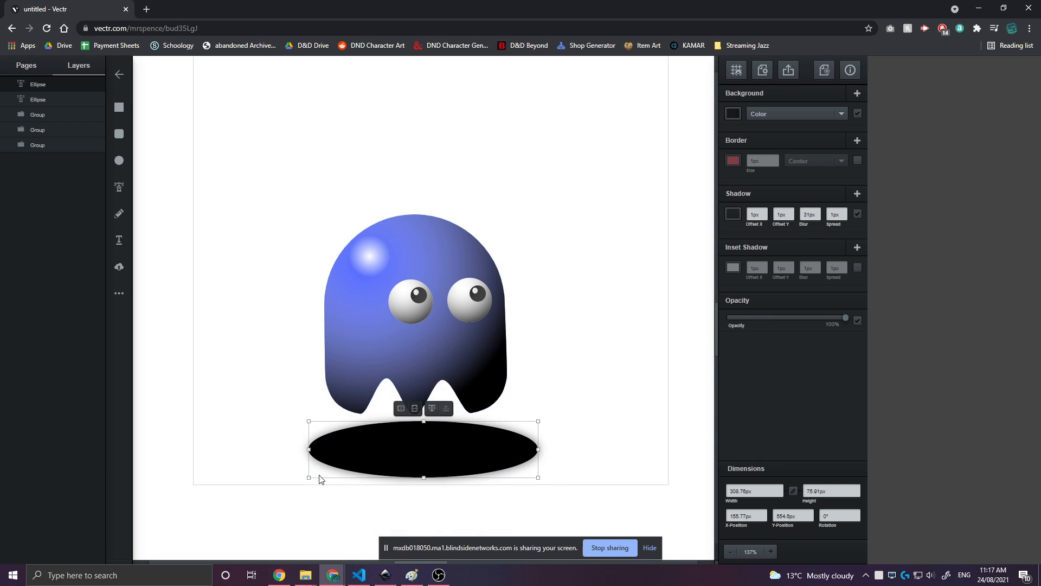
left_click(819, 212)
left_click(819, 211)
left_click(819, 211)
- Set the ellipse's shadow colour to black at 100% opacity
left_click(733, 214)
left_click(656, 238)
left_click_drag(673, 239, 724, 240)
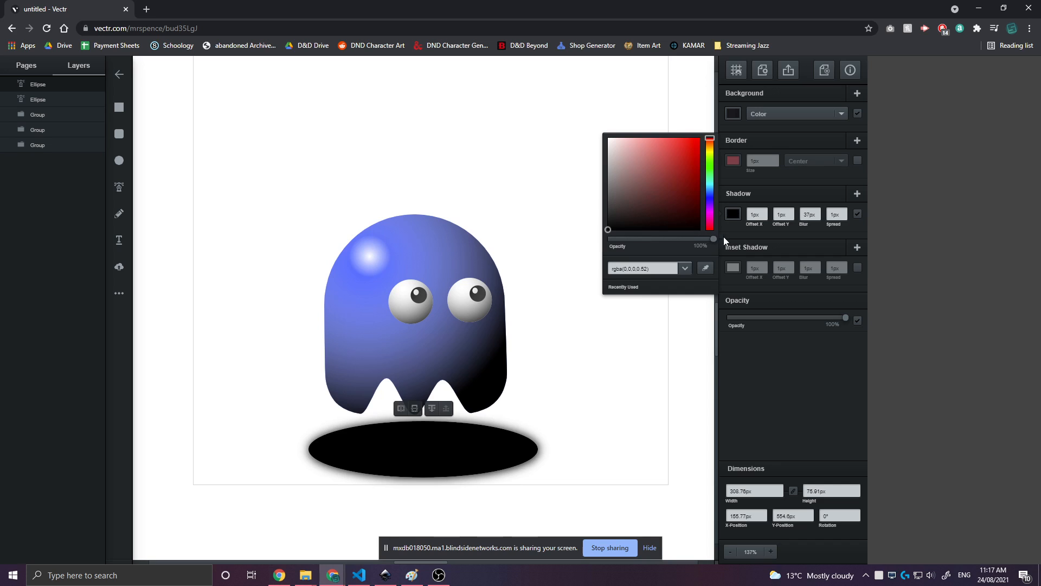
left_click(804, 236)
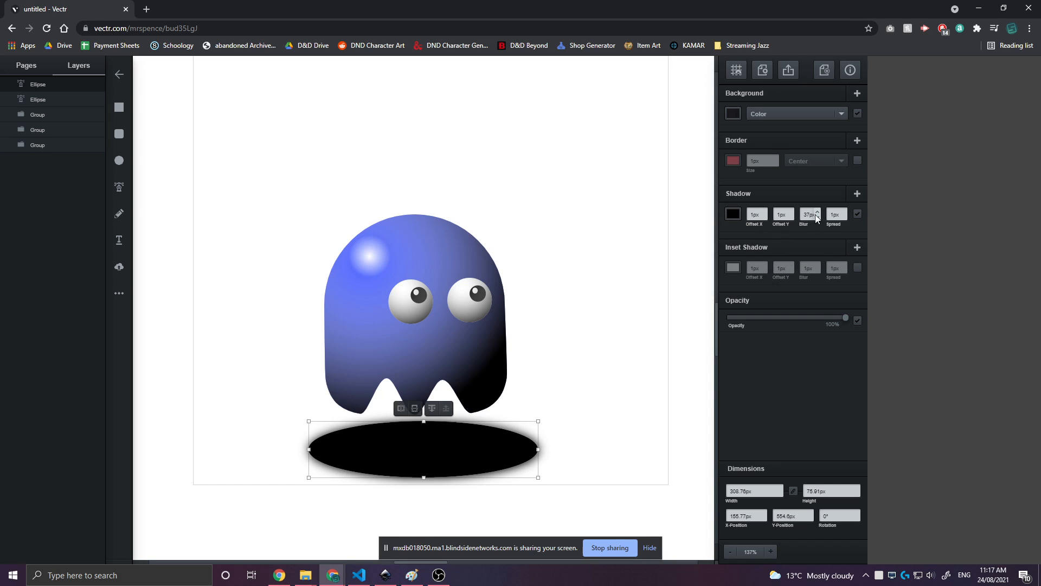
- Set the ellipse's shadow blur to 50 px and move the ellipse to about X 143, Y 561 px
left_click_drag(809, 214, 727, 242)
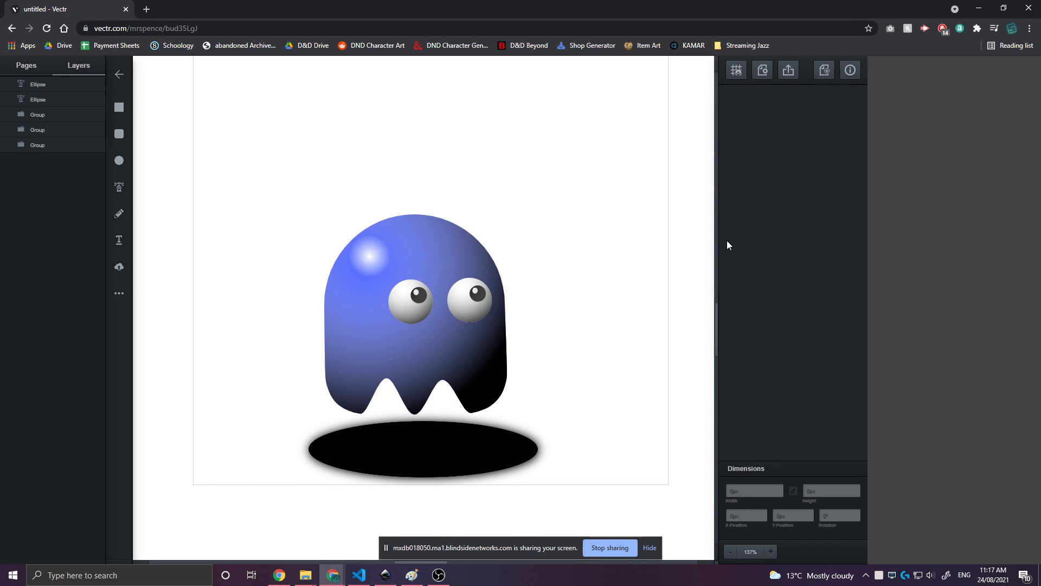
left_click(434, 451)
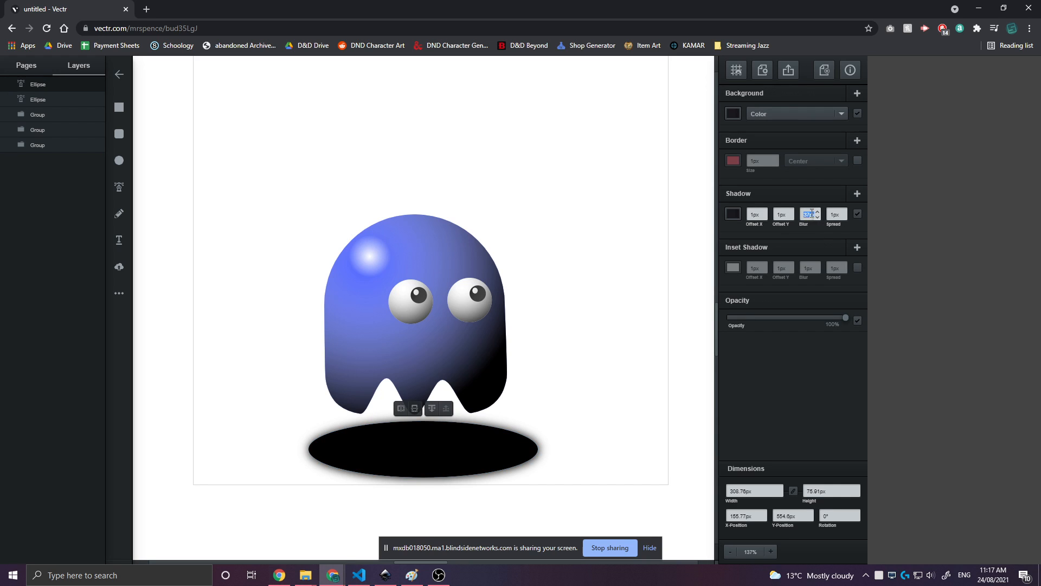
type("100")
key("Return")
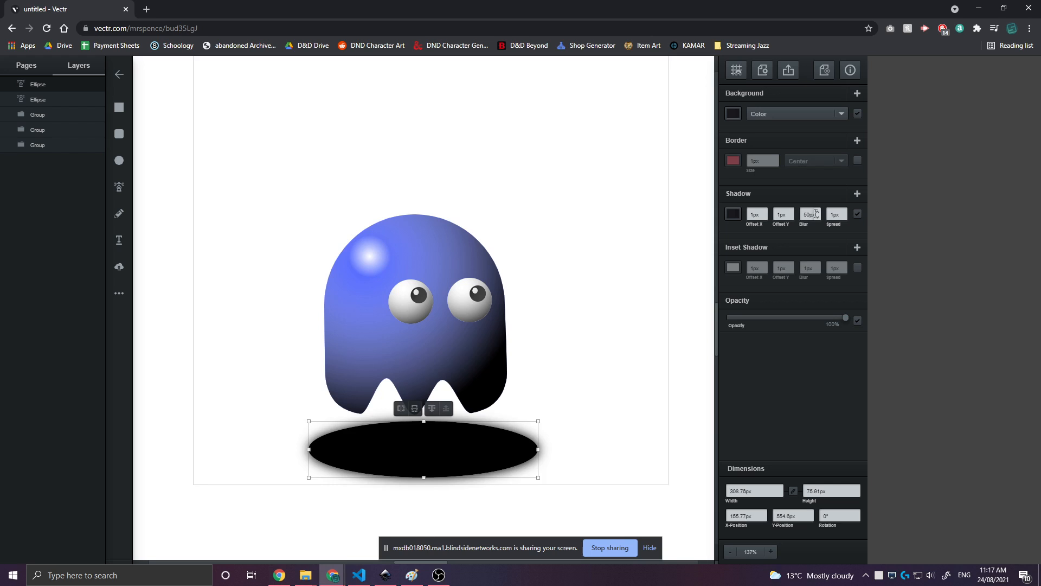
mouse_move(469, 448)
left_mouse_down()
mouse_move(430, 423)
mouse_move(499, 451)
mouse_move(470, 442)
mouse_move(465, 428)
mouse_move(464, 455)
left_mouse_up()
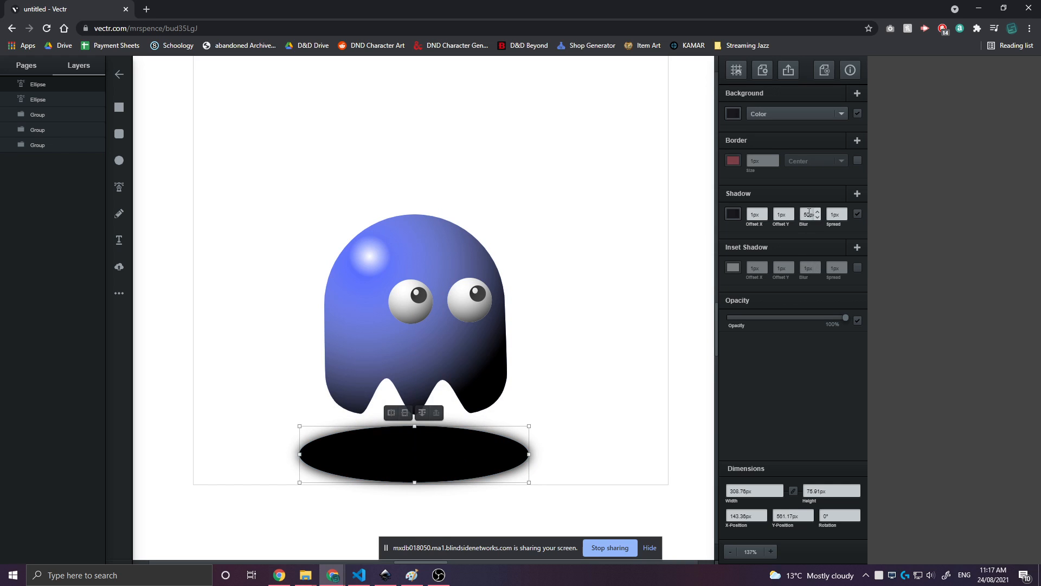
- Turn off the ellipse's drop shadow and change its fill to a radial gradient
left_click(858, 214)
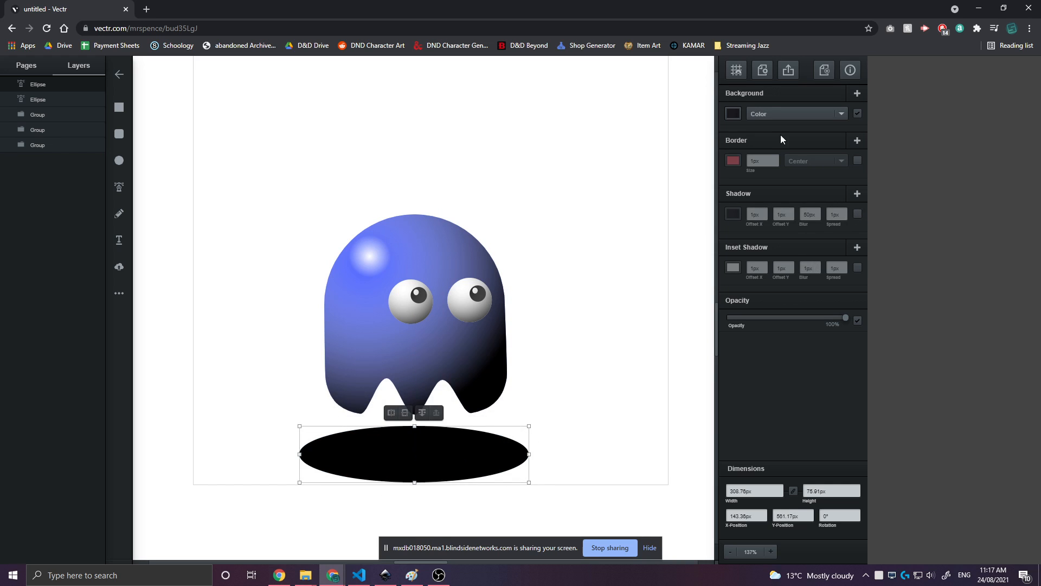
left_click(735, 113)
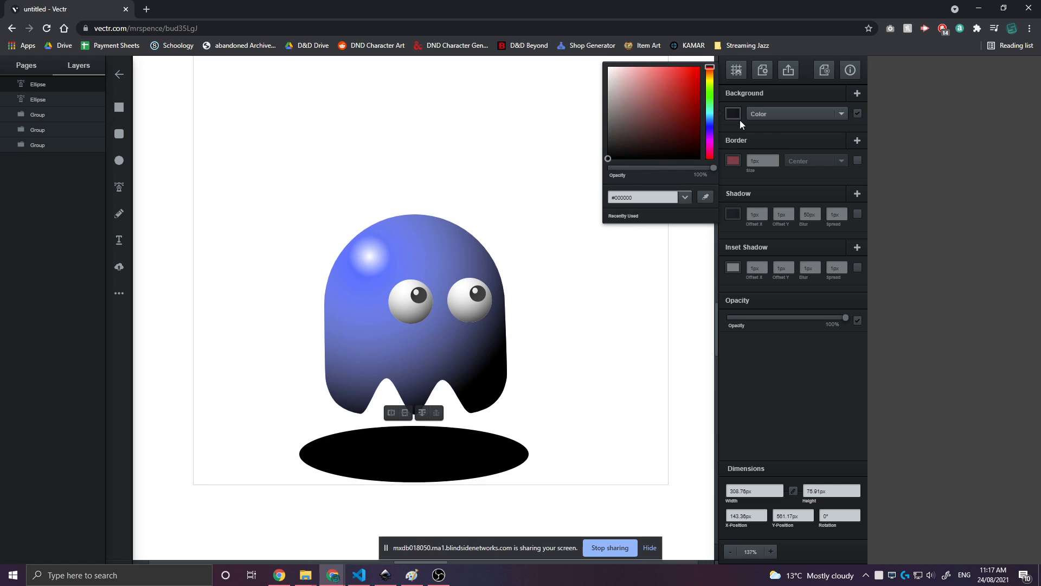
left_click(786, 114)
left_click(777, 152)
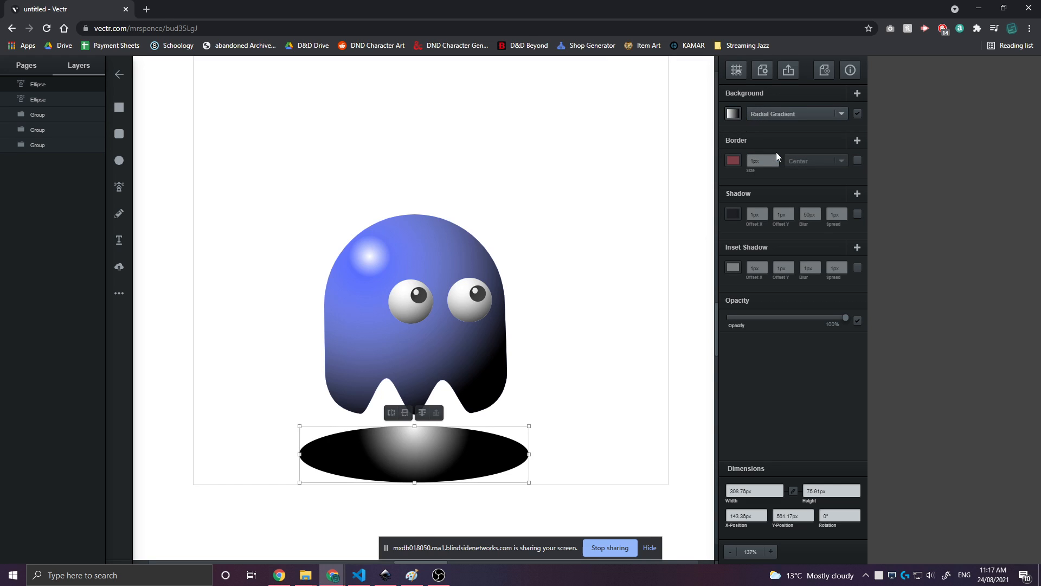
- Set the ellipse gradient's centre stop to black, #000000, and nudge the ellipse down to about Y 564 px
left_click(735, 113)
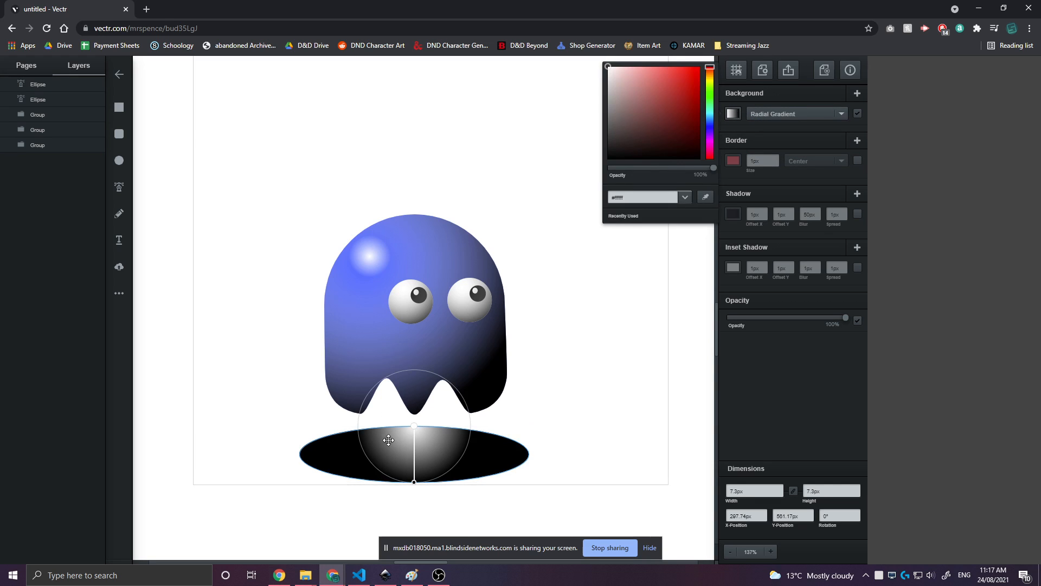
left_click_drag(662, 116, 535, 253)
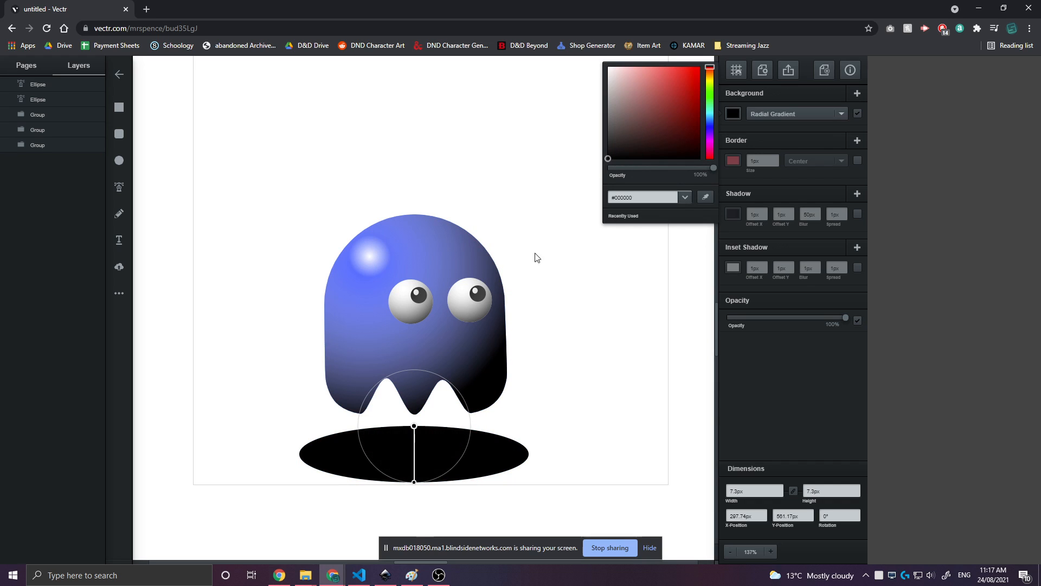
left_click(414, 474)
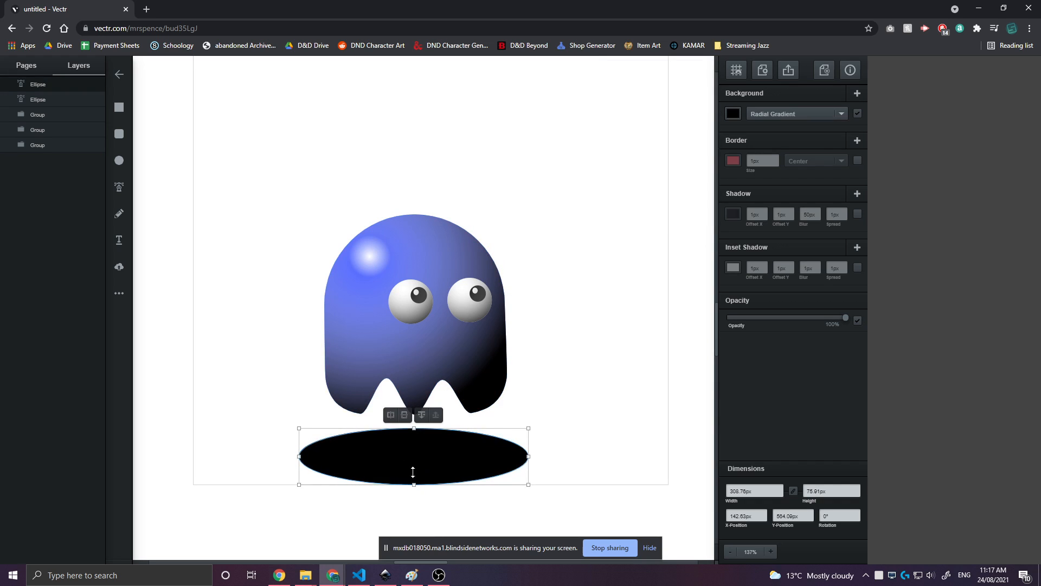
- Reduce the opacity of the ellipse gradient's outer stop to 0%
left_click(734, 112)
left_click_drag(417, 453, 414, 485)
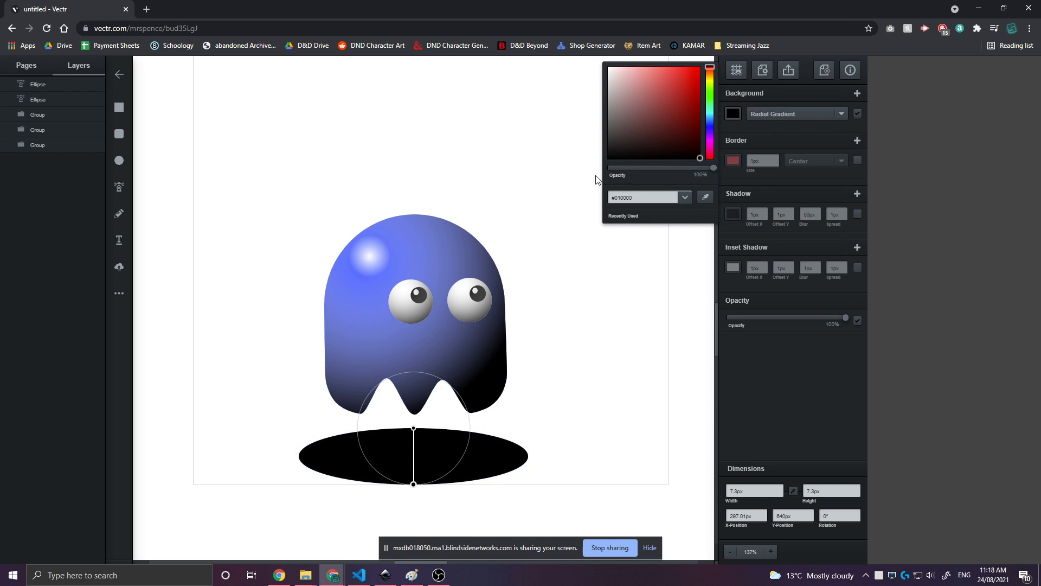
left_click_drag(713, 167, 597, 175)
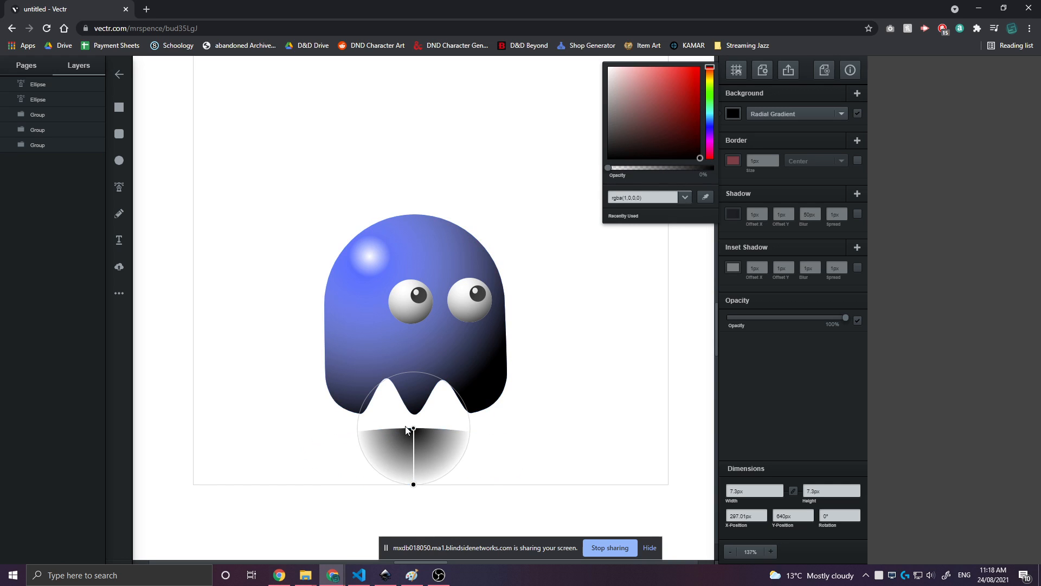
- Move the gradient's centre to the middle of the ellipse and shrink its radius to a small spot
left_click_drag(415, 433, 413, 452)
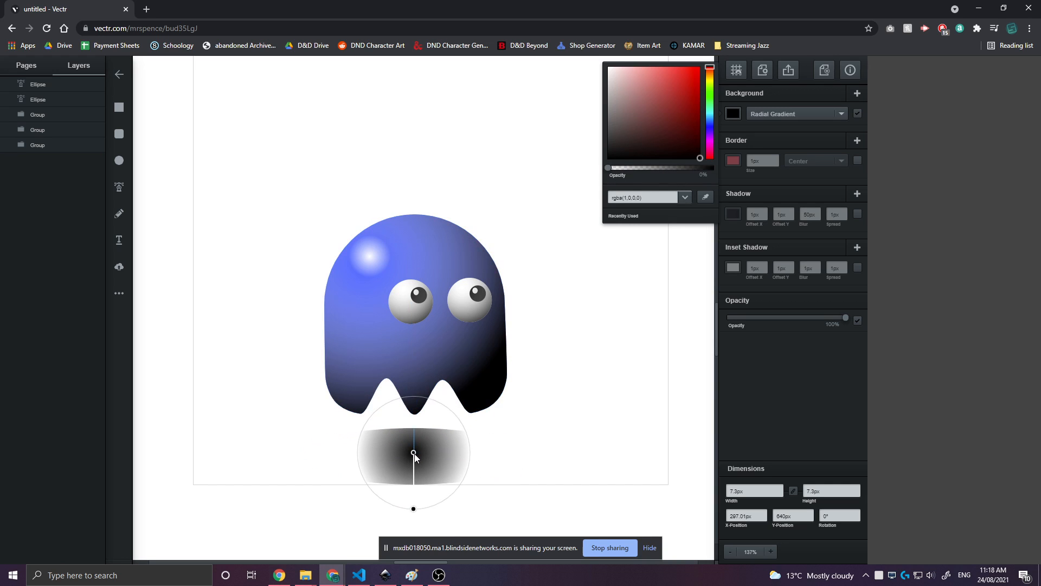
left_click_drag(413, 509, 402, 454)
left_click(492, 525)
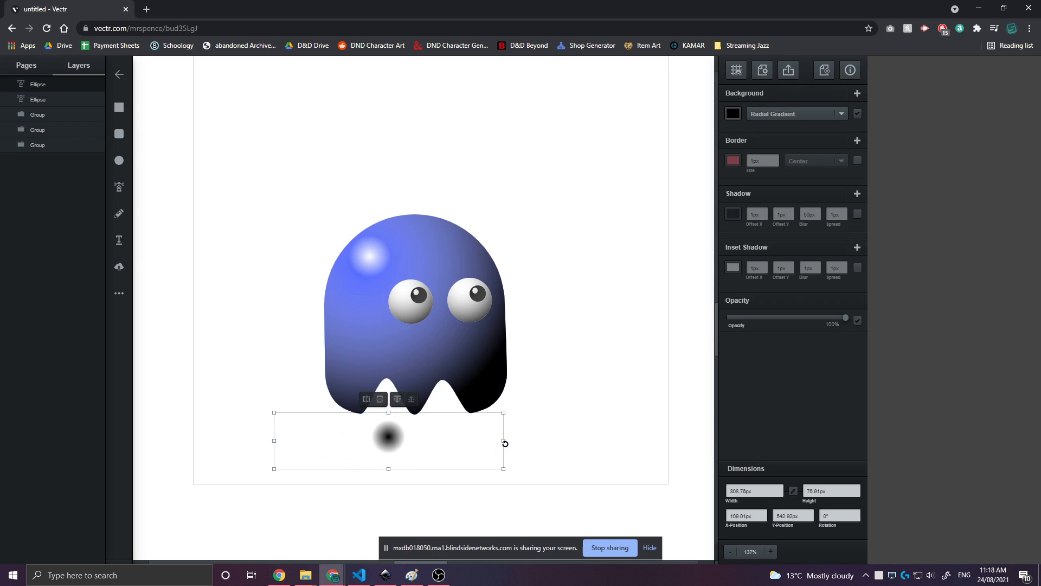
- Stretch the ellipse to about 1125 px wide and move it so the gradient spot sits beneath the ghost
left_click_drag(503, 441, 842, 426)
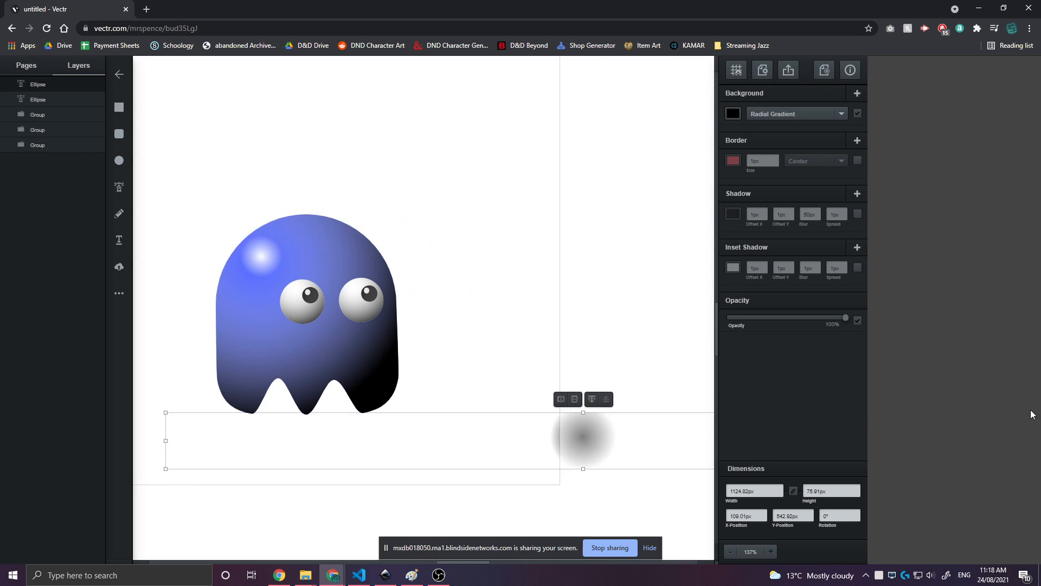
left_click_drag(634, 451, 367, 458)
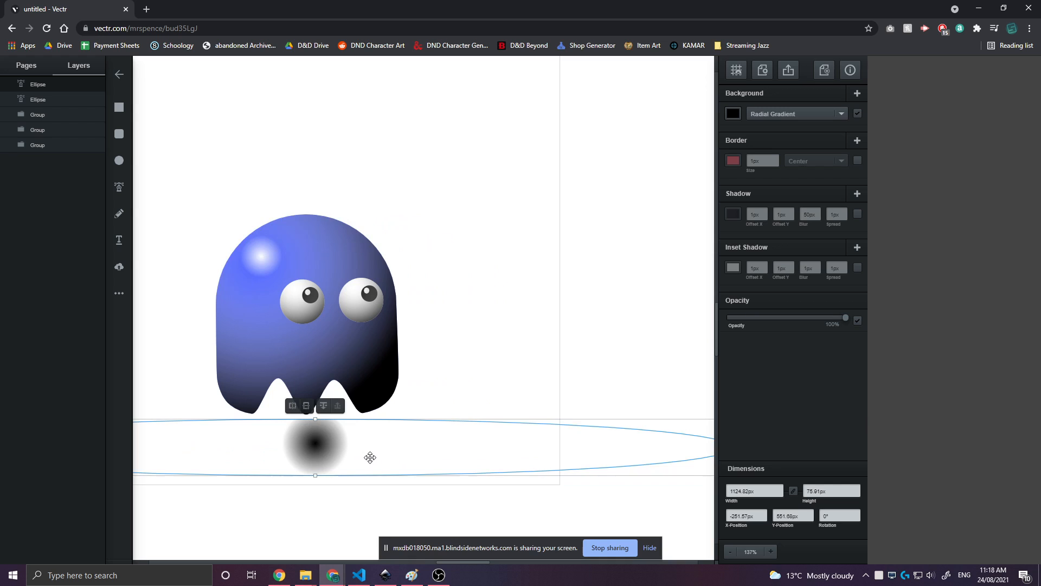
- Undo the ellipse's stretch and moves along with its transparent gradient changes
key("ctrl+z")
key("ctrl+z")
key("ctrl+z")
key("ctrl+z")
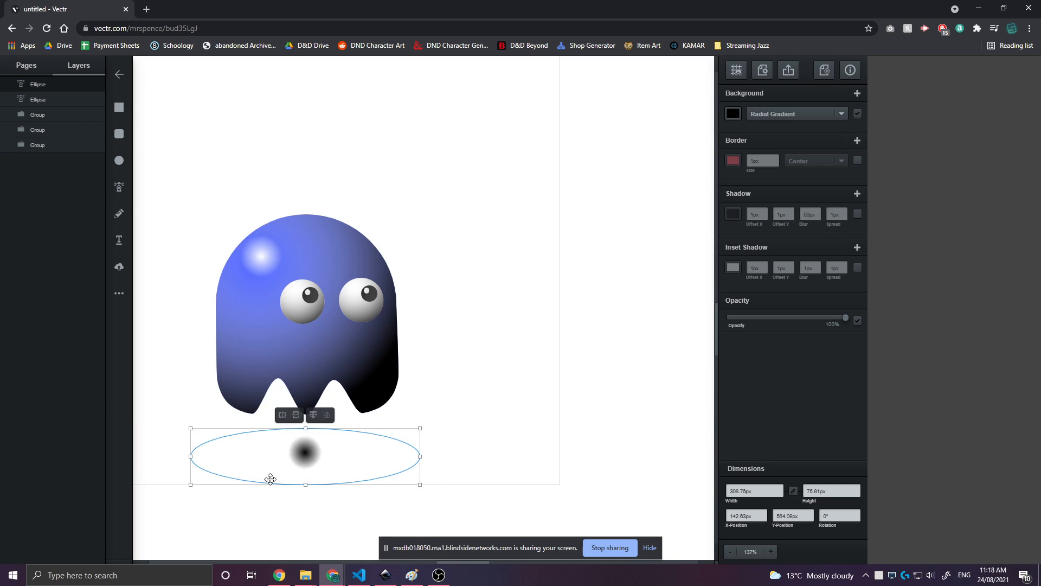
- Move the black ellipse up to about X 151, Y 527 px under the ghost's feet and lower its opacity to 60%
left_click_drag(318, 453, 324, 426)
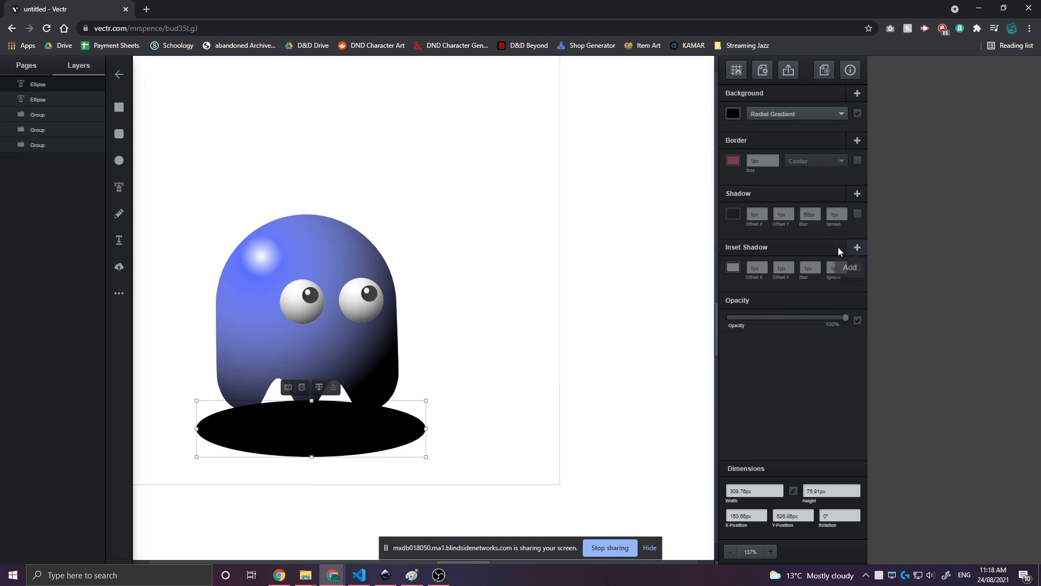
left_click_drag(828, 319, 800, 317)
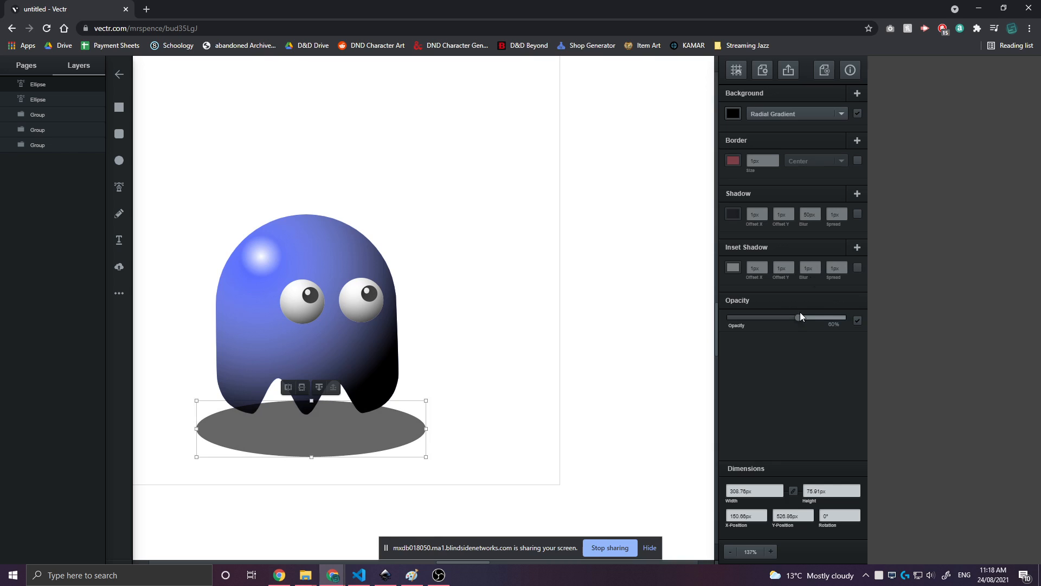
- Try a white inset shadow with 50 px blur on the ellipse, and turn it off again
left_click(857, 268)
double_click(810, 268)
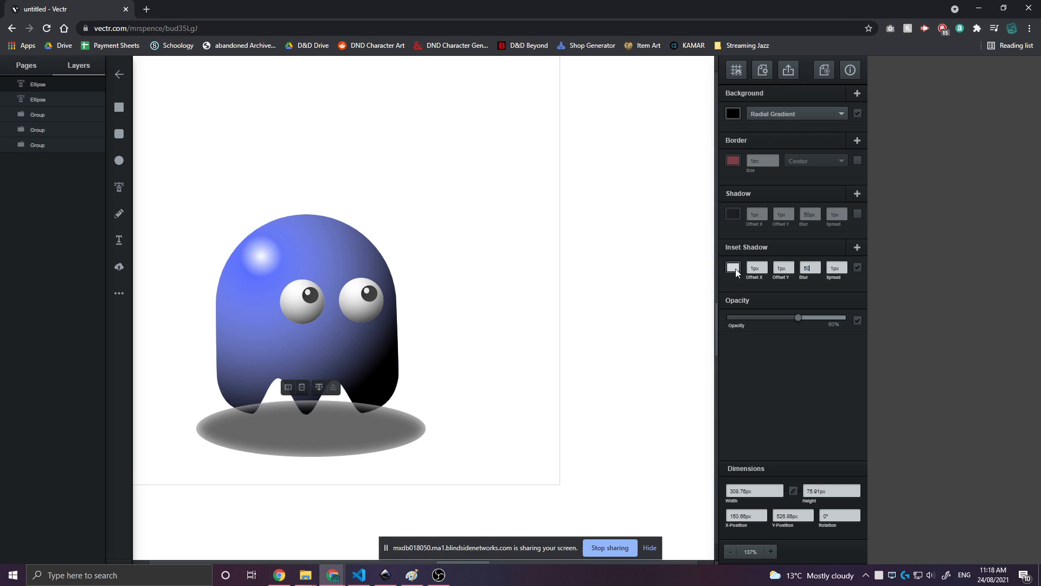
left_click(857, 267)
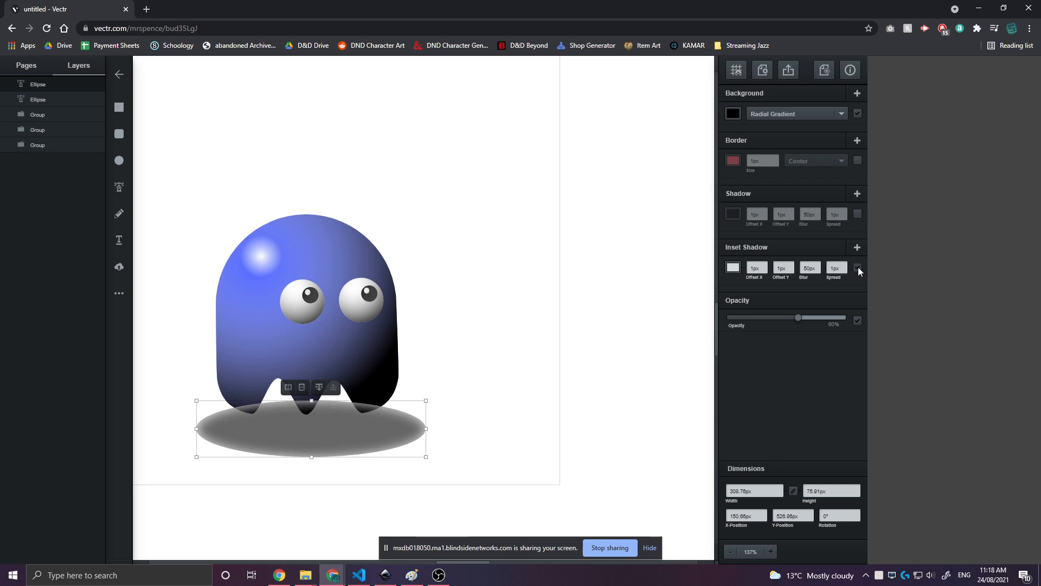
- Turn the ellipse's drop shadow back on and raise its spread to 20 px
left_click(857, 215)
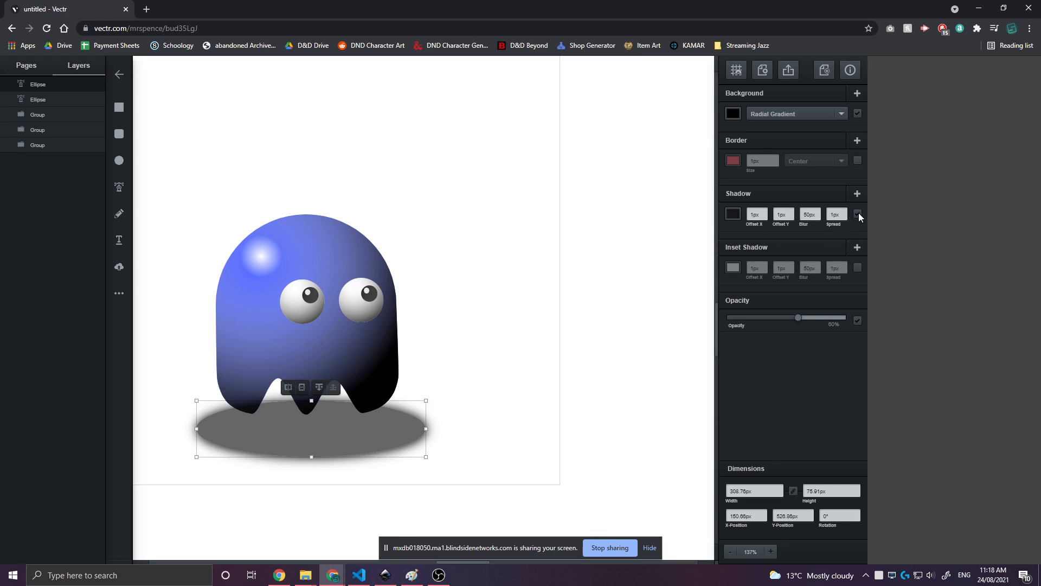
left_click(818, 215)
left_click(846, 211)
left_click(846, 212)
left_click(846, 211)
left_click(846, 211)
left_click(846, 212)
left_click(846, 211)
- Lower the opacity of the ellipse's black shadow colour to soften it, and deselect the ellipse
left_click(739, 217)
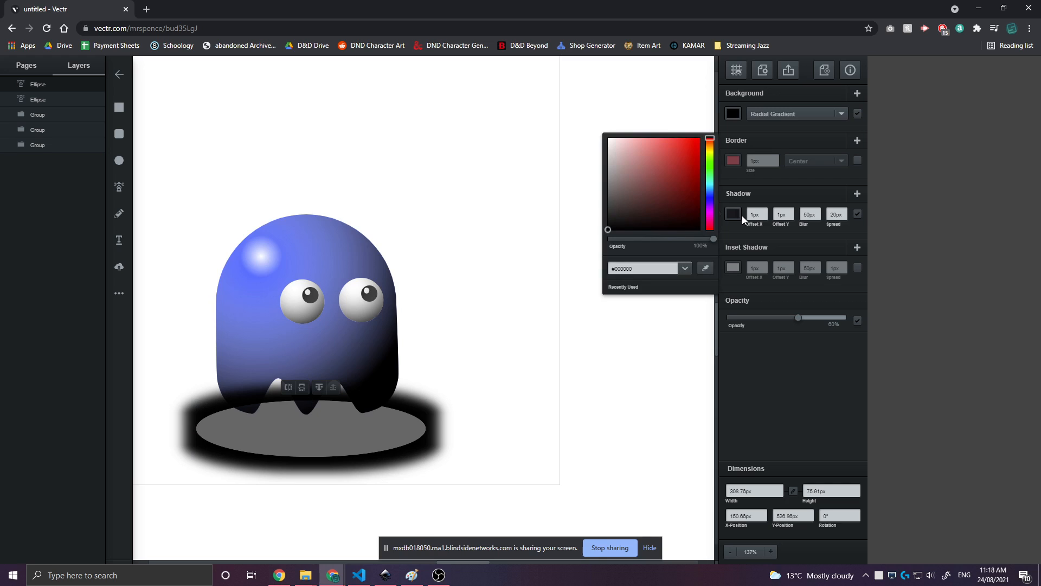
left_click(667, 239)
left_click_drag(667, 239, 670, 239)
left_click(804, 436)
left_click(484, 372)
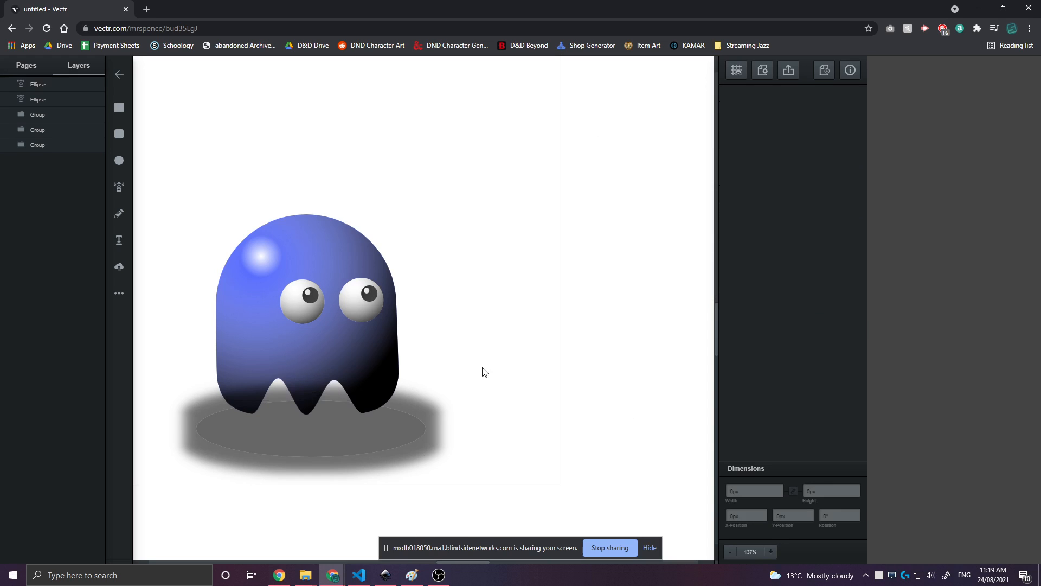
- Send the shadow ellipse behind the ghost and move it up to about X 141, Y 508 px
left_click(302, 435)
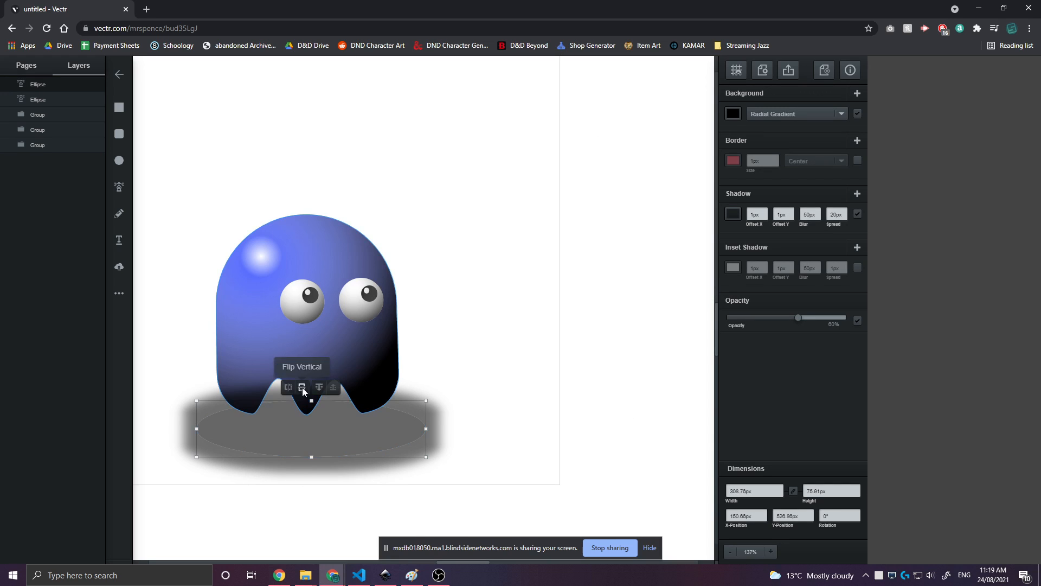
left_click(319, 387)
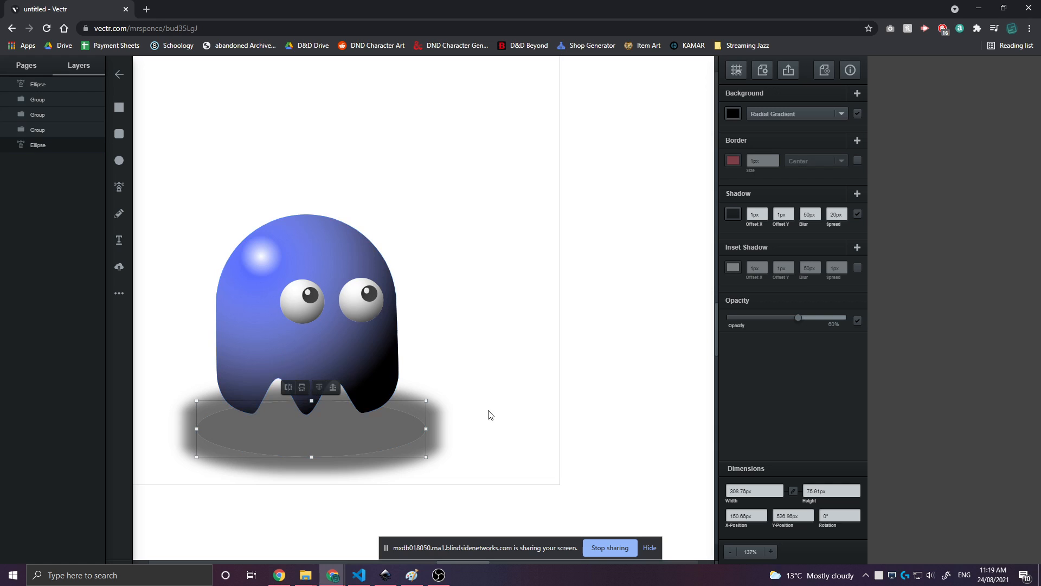
left_click(551, 407)
mouse_move(347, 450)
left_mouse_down()
mouse_move(325, 449)
mouse_move(342, 437)
left_mouse_up()
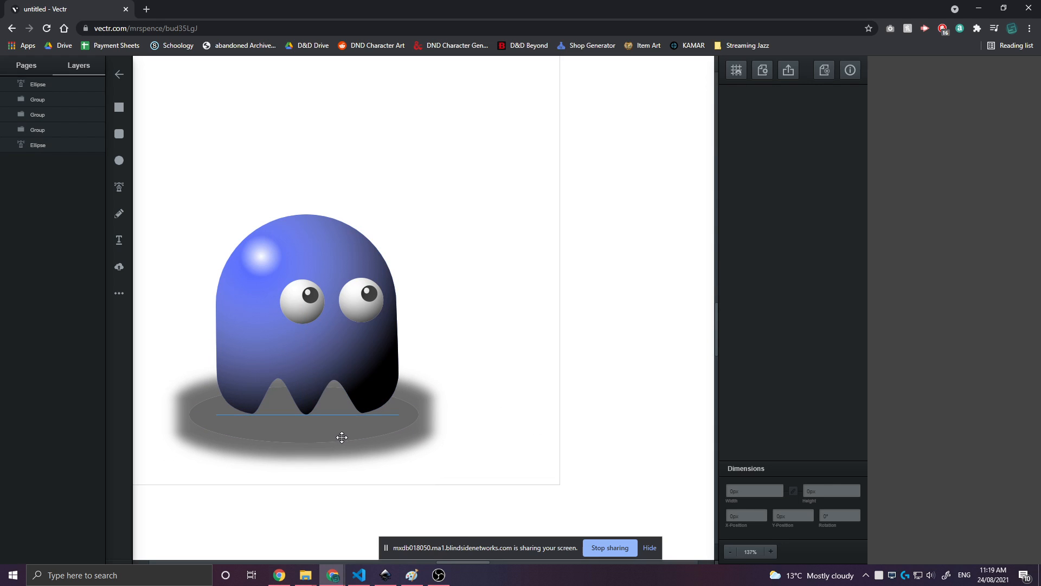
left_click(342, 437)
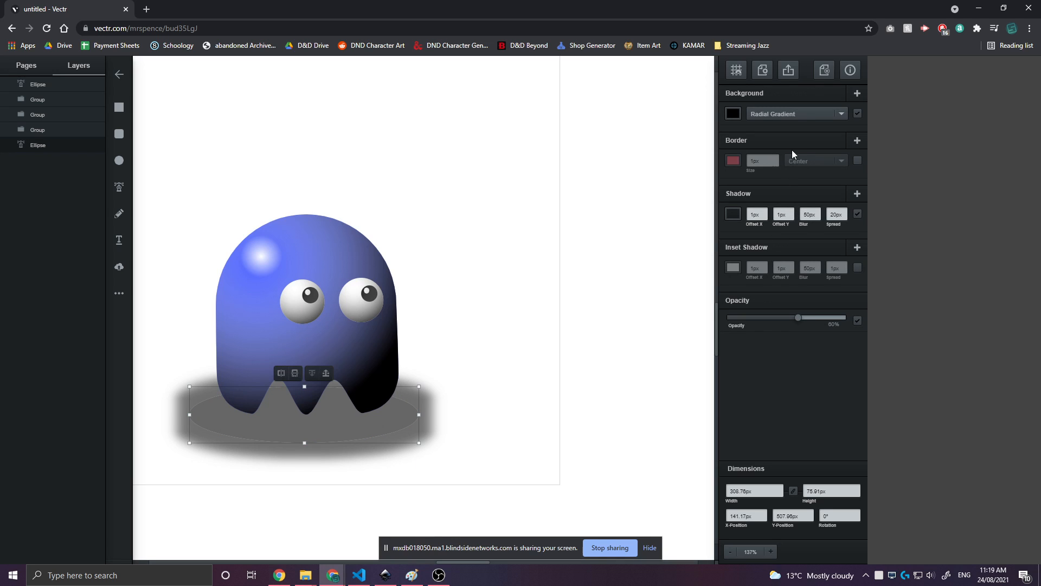
- Set the ellipse's border size to 0 px with the border turned off, and change its fill from Radial Gradient to Color
left_click(776, 165)
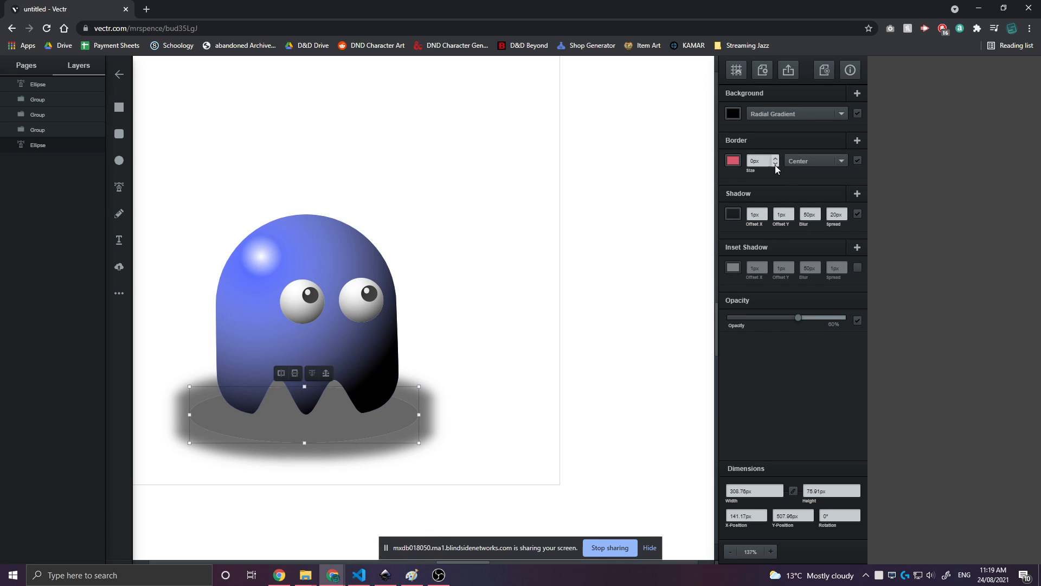
left_click(857, 161)
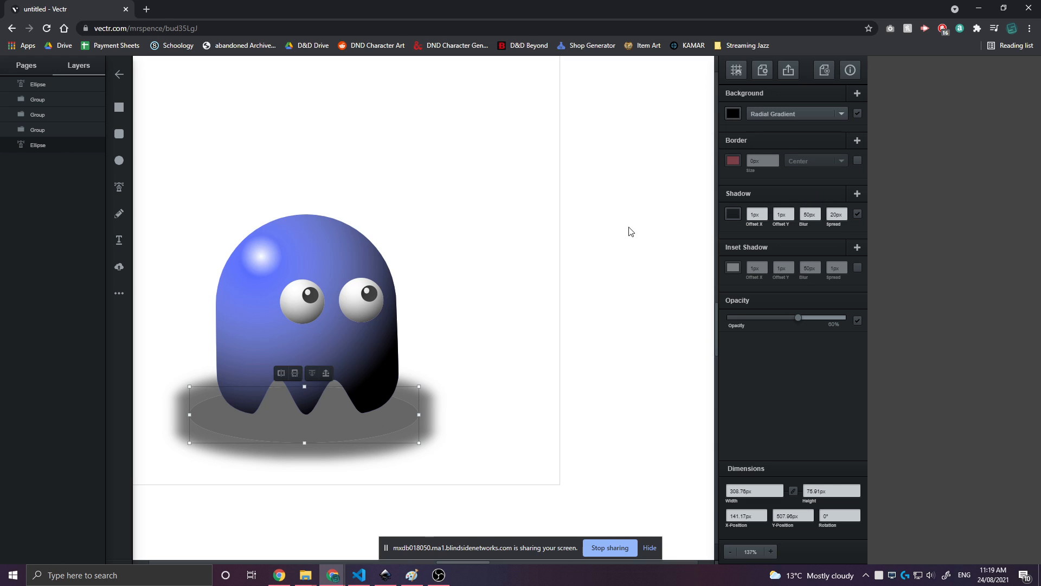
left_click(752, 119)
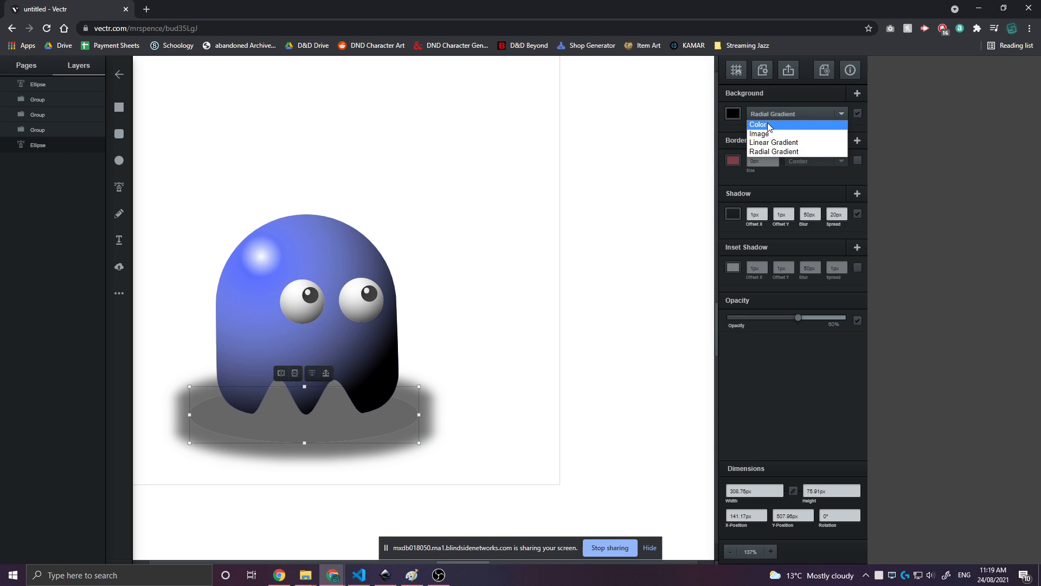
left_click(520, 355)
left_click(379, 436)
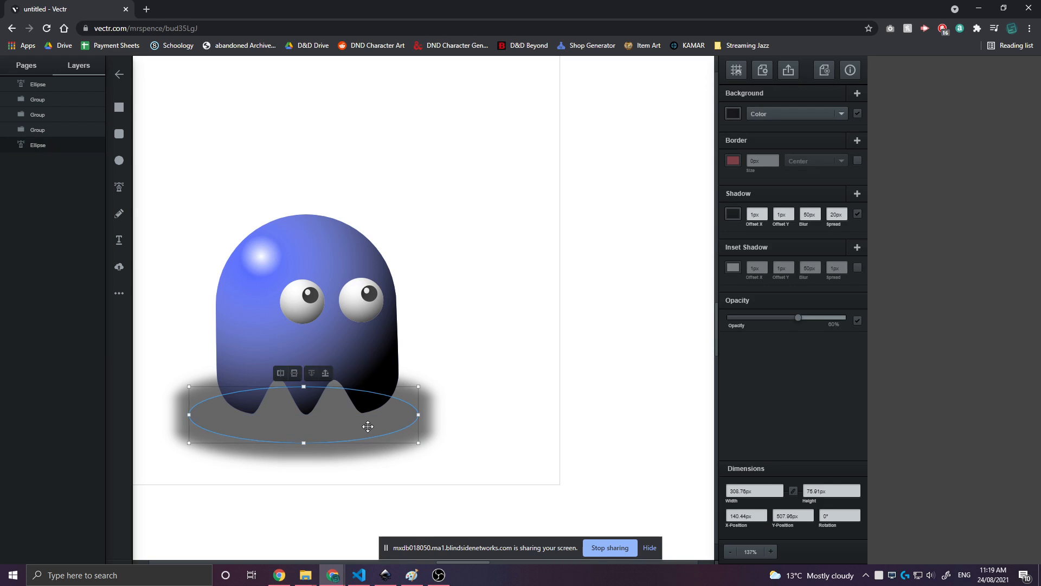
left_click(733, 113)
left_click(807, 419)
- Add a second inset shadow to the ellipse, turn it off again, and set the drop shadow's X and Y offsets to 0 px
left_click(857, 248)
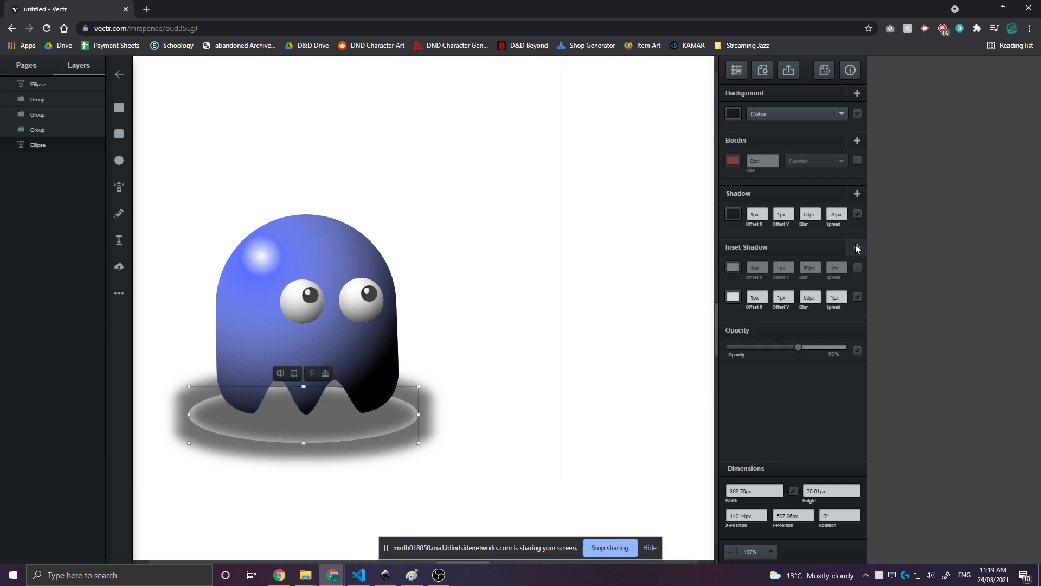
left_click(856, 298)
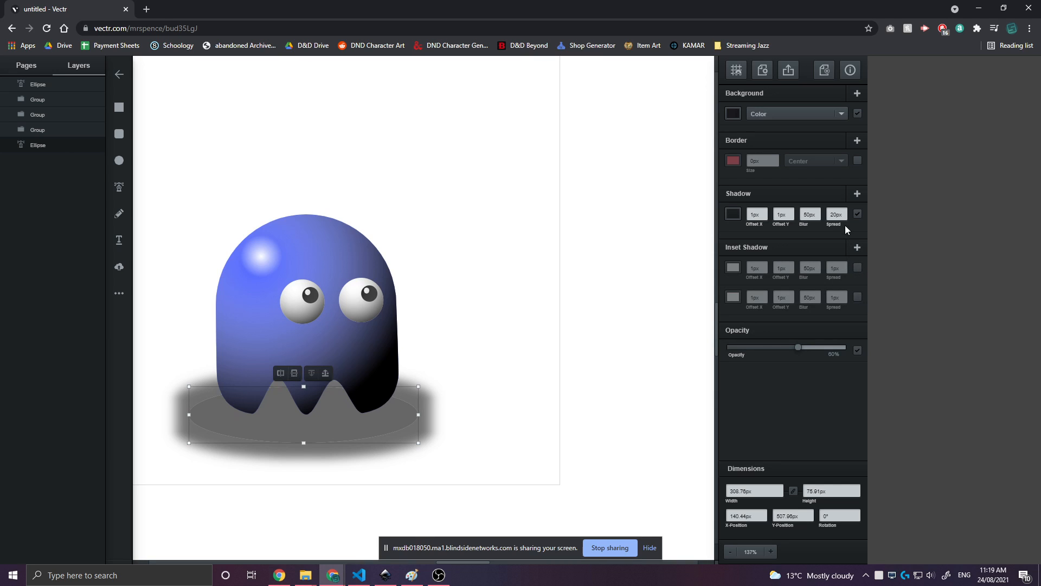
left_click(790, 216)
left_click(643, 341)
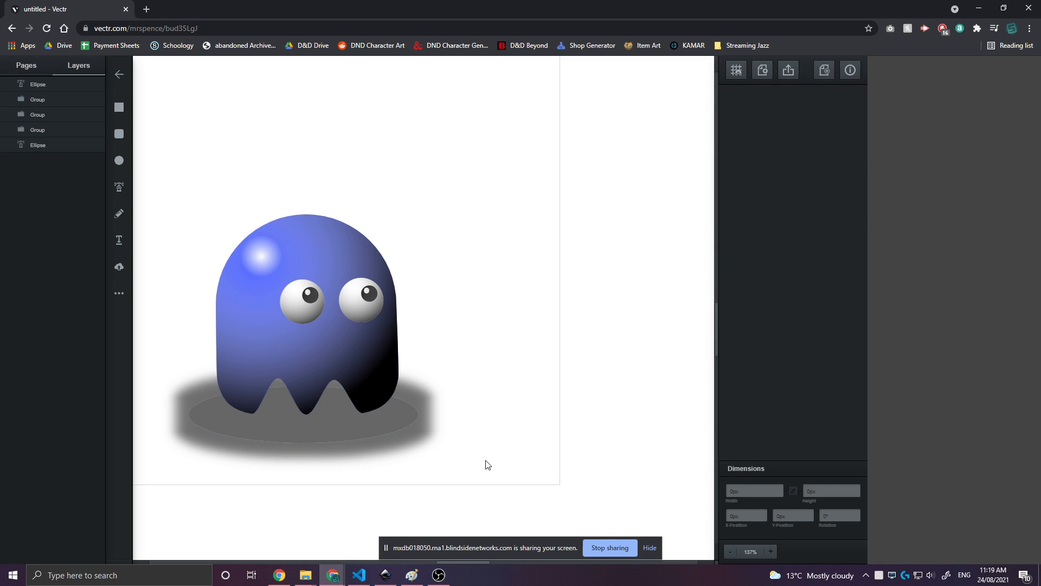
- Flatten the shadow ellipse to about 309 by 12 px and place it at about X 148, Y 539 px under the feet
scroll(428, 469, "down", 1)
scroll(488, 512, "up", 2)
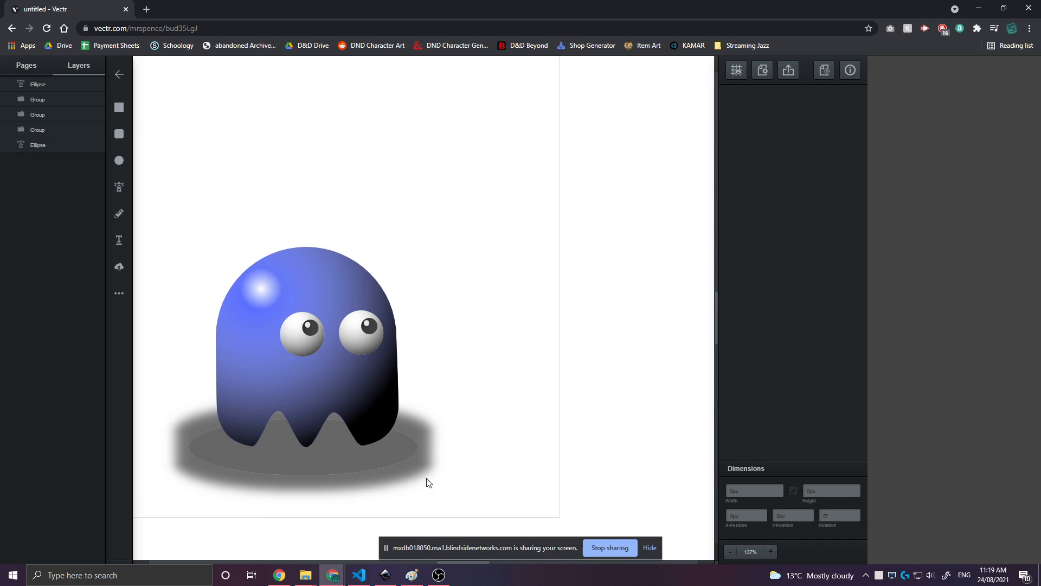
scroll(426, 477, "left", 3)
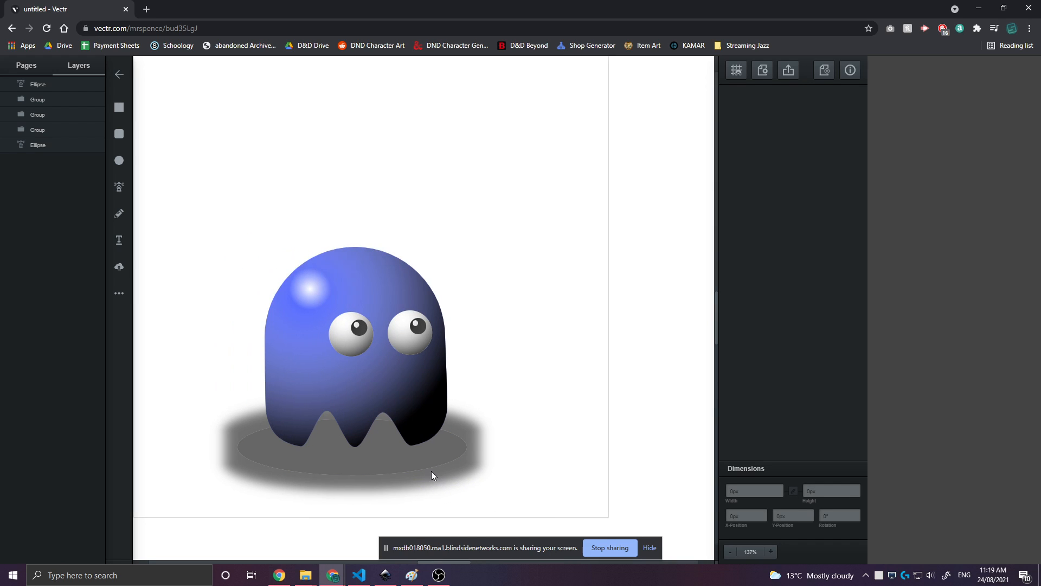
left_click(405, 469)
left_click_drag(351, 423, 377, 448)
- Set the drop shadow's blur to 34 px with a solid black colour, and raise the ellipse's opacity to 78%
left_click(818, 218)
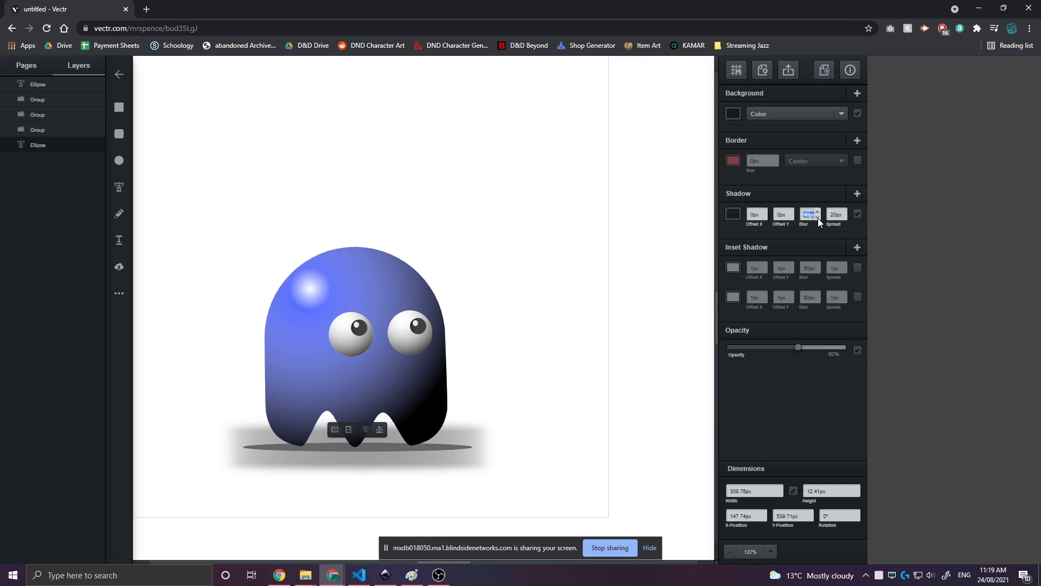
left_click(817, 218)
left_click(734, 213)
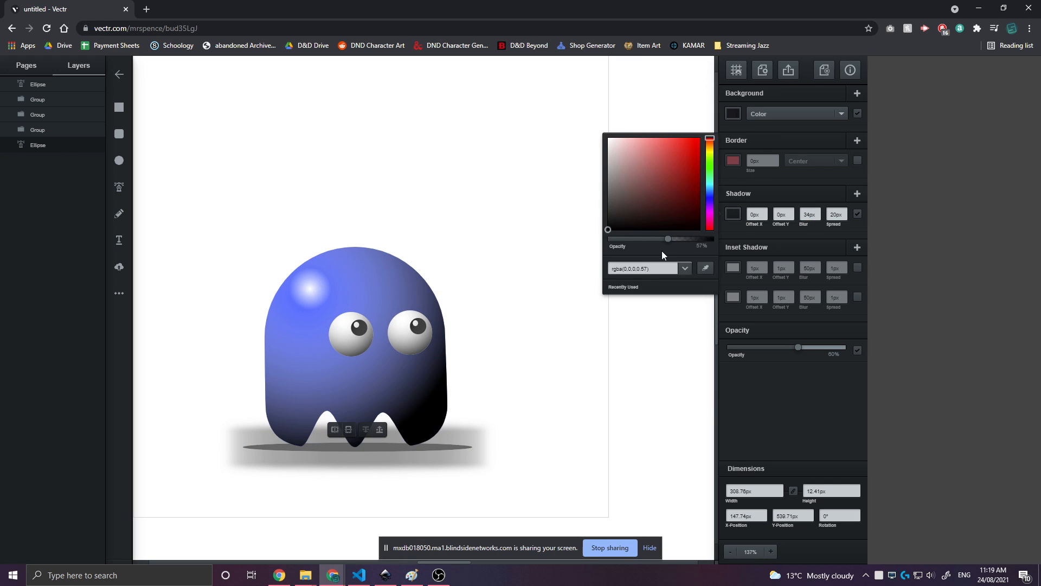
left_click_drag(677, 241, 748, 255)
mouse_move(806, 347)
left_mouse_down()
mouse_move(905, 343)
mouse_move(741, 352)
mouse_move(819, 346)
left_mouse_up()
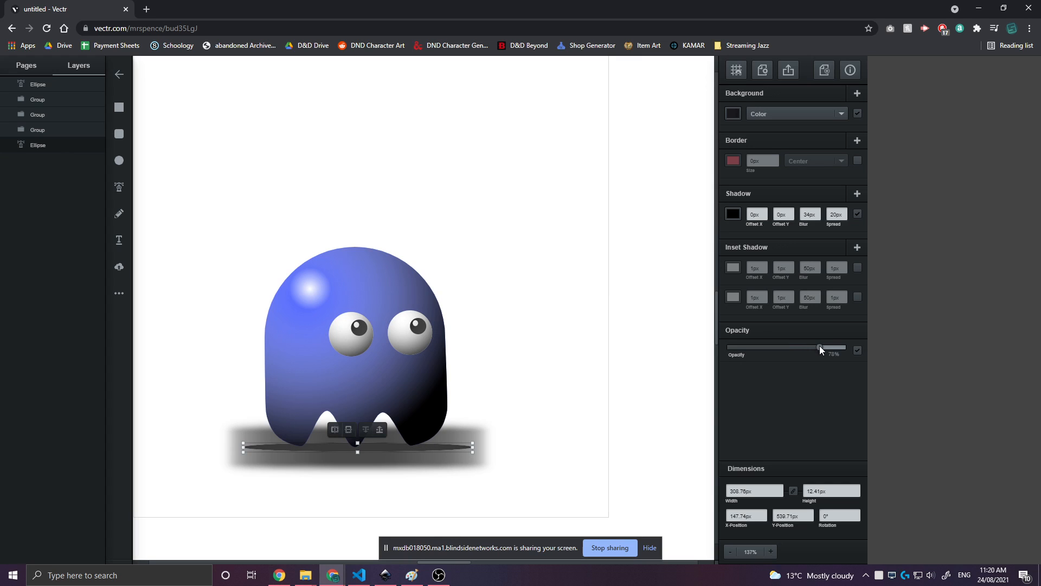
- Turn on the ellipse's first inset shadow, colour it black, and lower the ellipse's opacity to 0%
left_click(733, 268)
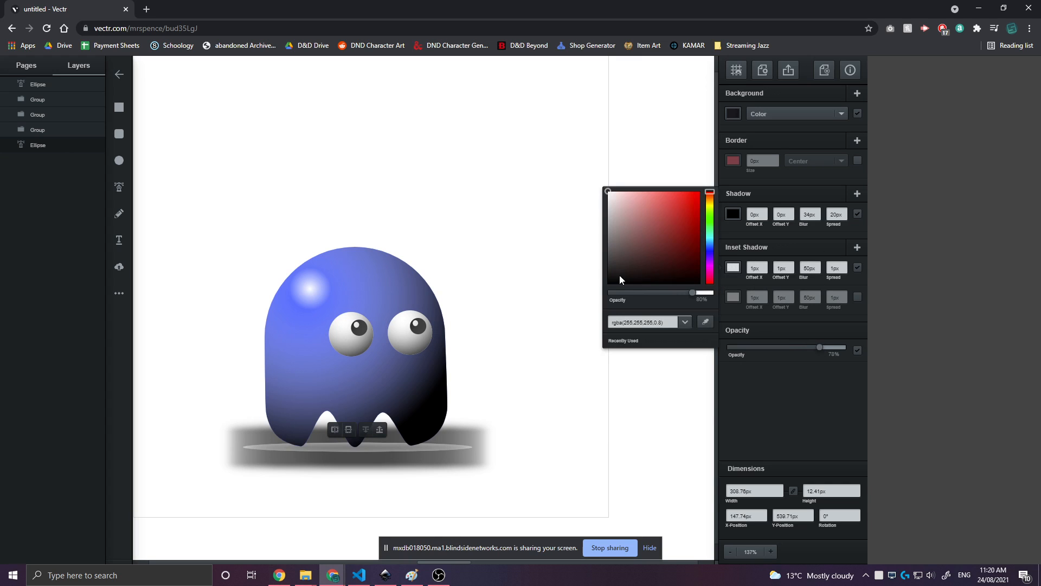
left_click_drag(612, 270, 603, 284)
left_click_drag(773, 350, 693, 354)
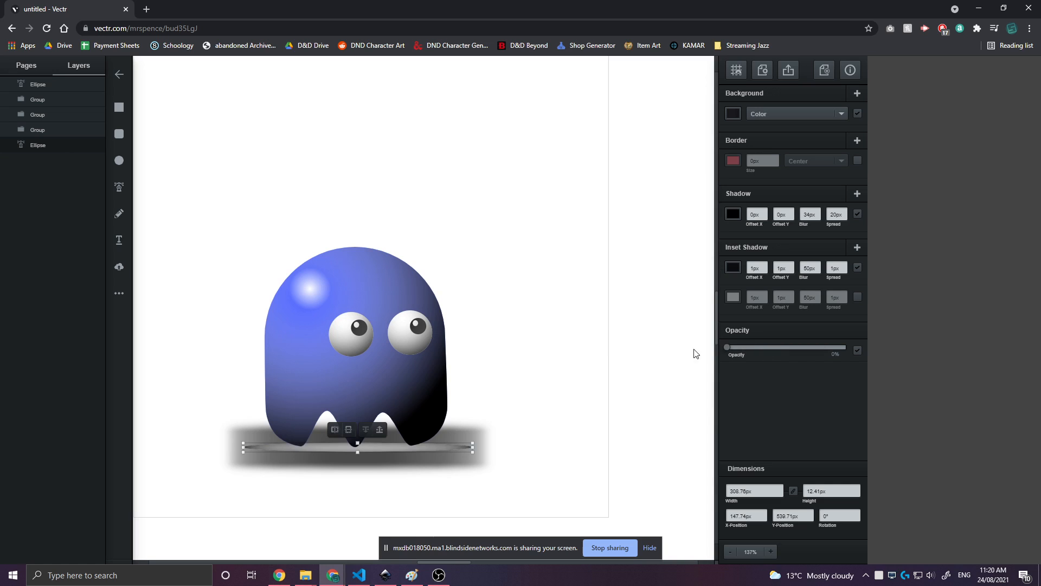
- Raise the black inset shadow's spread to 24 px, turn off the ellipse's drop shadow, and deselect the ellipse
left_click(844, 266)
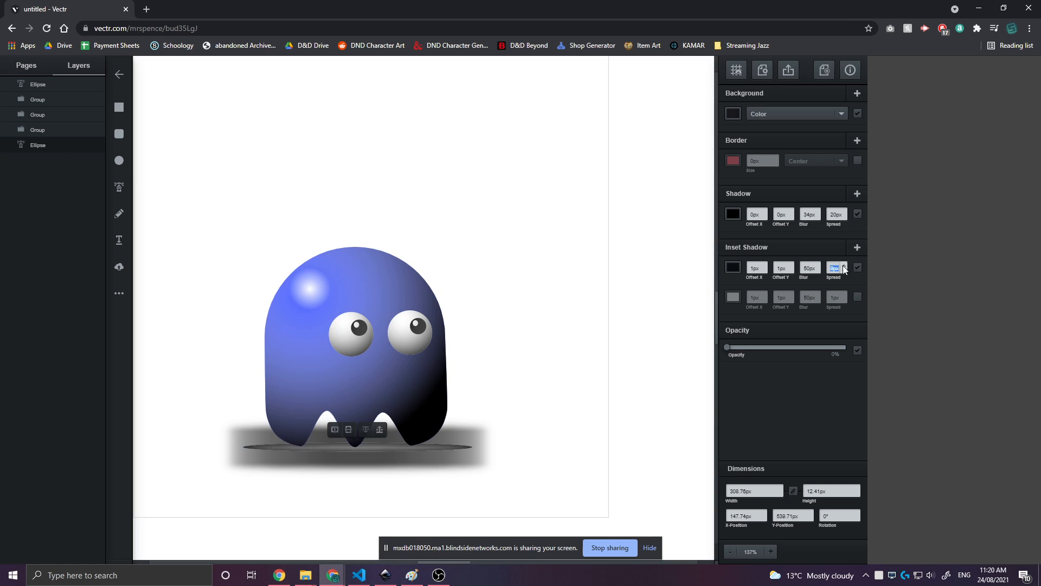
left_click(844, 265)
left_click(844, 266)
left_click(844, 266)
left_click(603, 417)
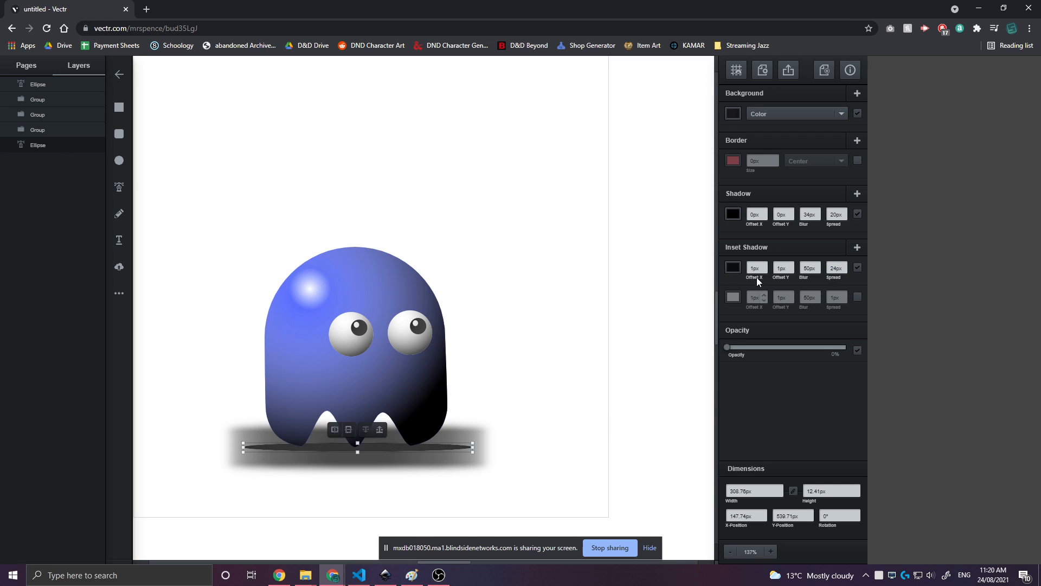
left_click(858, 213)
left_click(538, 466)
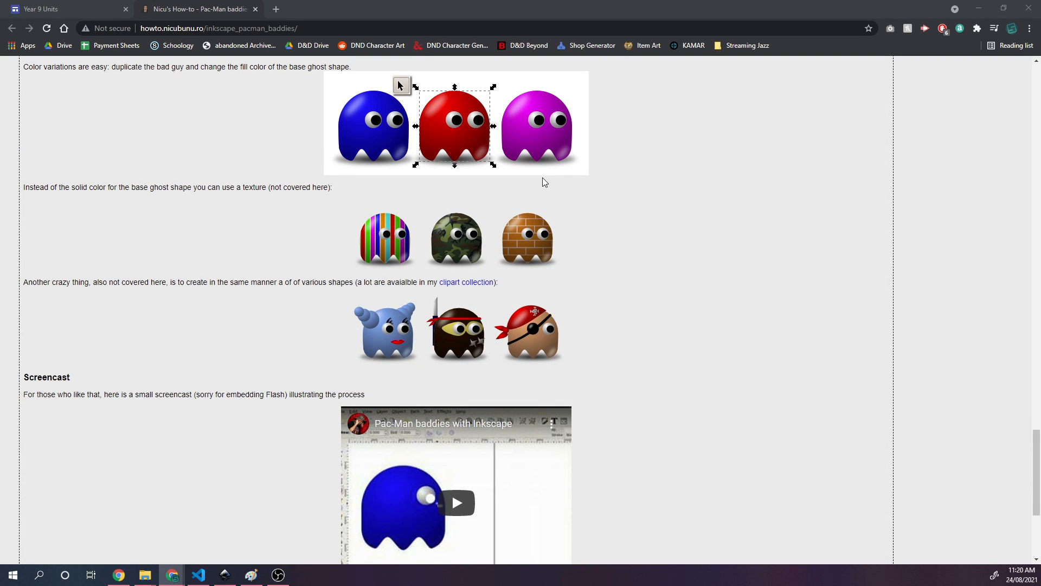
- Examine the Inkscape baddies tutorial's examples of ghost colour variations, textures and other character shapes
scroll(542, 177, "up", 1)
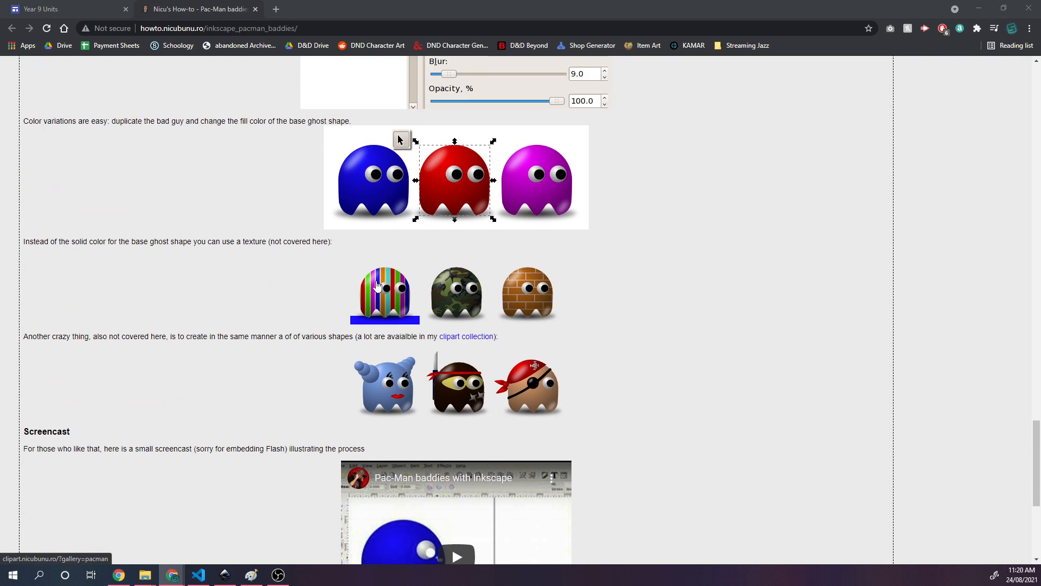